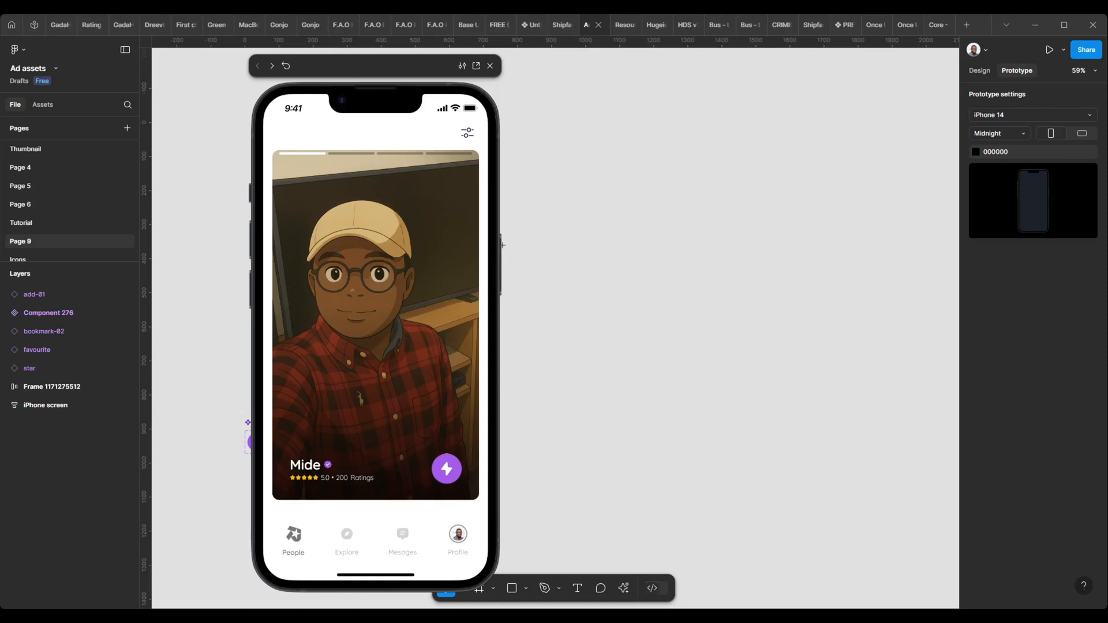
Step: Preview the prototype by expanding and collapsing the floating action button's menu on the phone screen
left_click(448, 474)
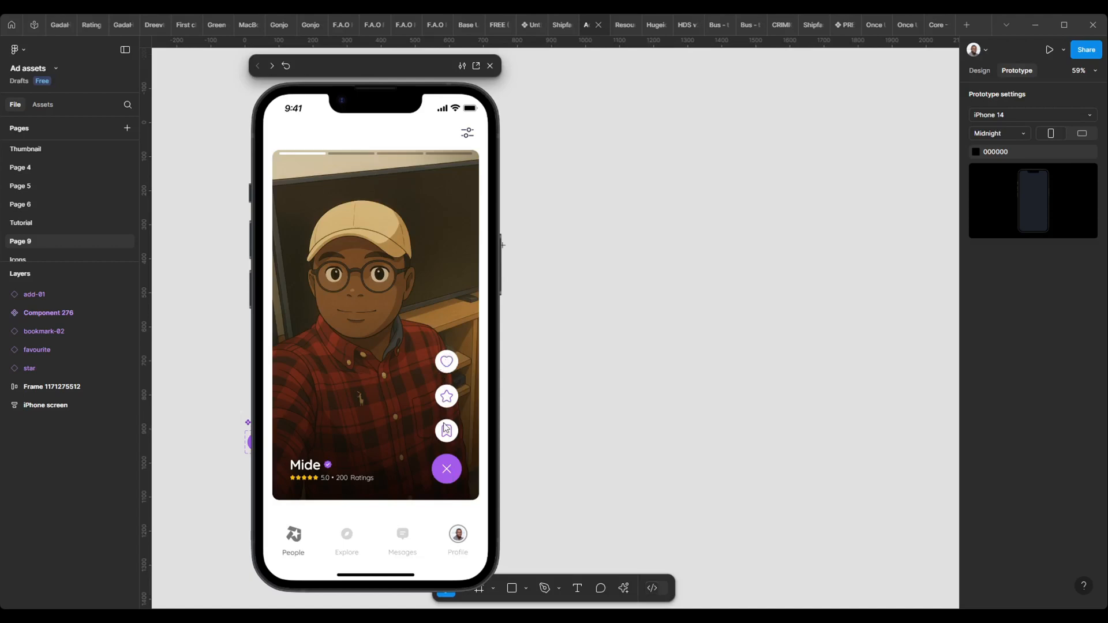
left_click(448, 470)
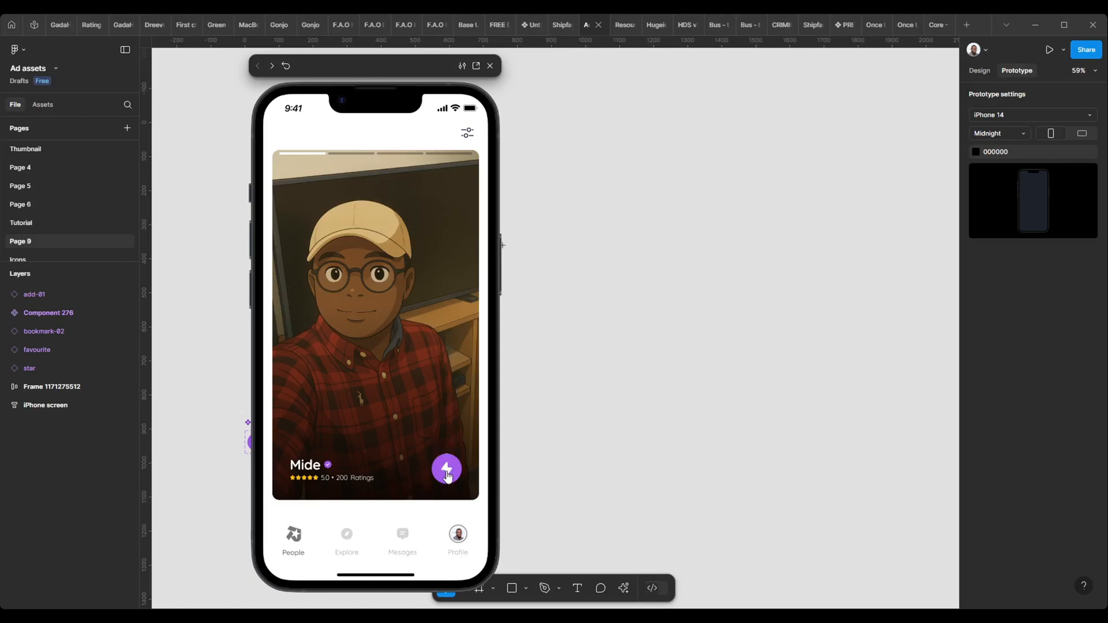
left_click(448, 473)
left_click(446, 474)
left_click(450, 470)
left_click(448, 406)
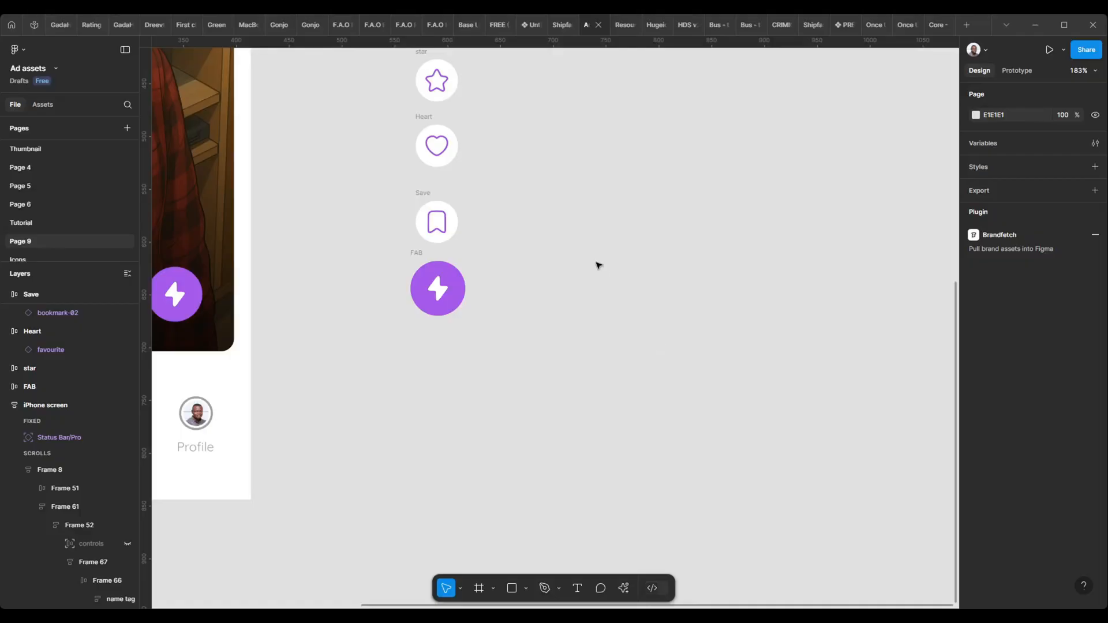
Step: Examine the star, heart, save and FAB button frames placed beside the phone screen design
scroll(596, 263, "up", 2)
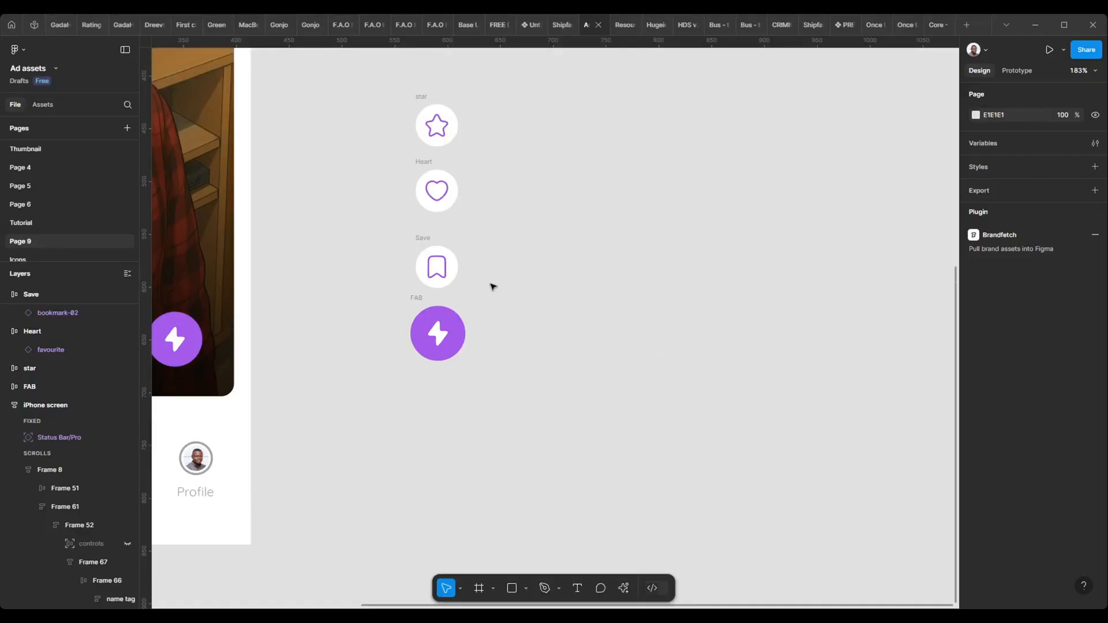
scroll(631, 306, "down", 3)
scroll(591, 279, "up", 1)
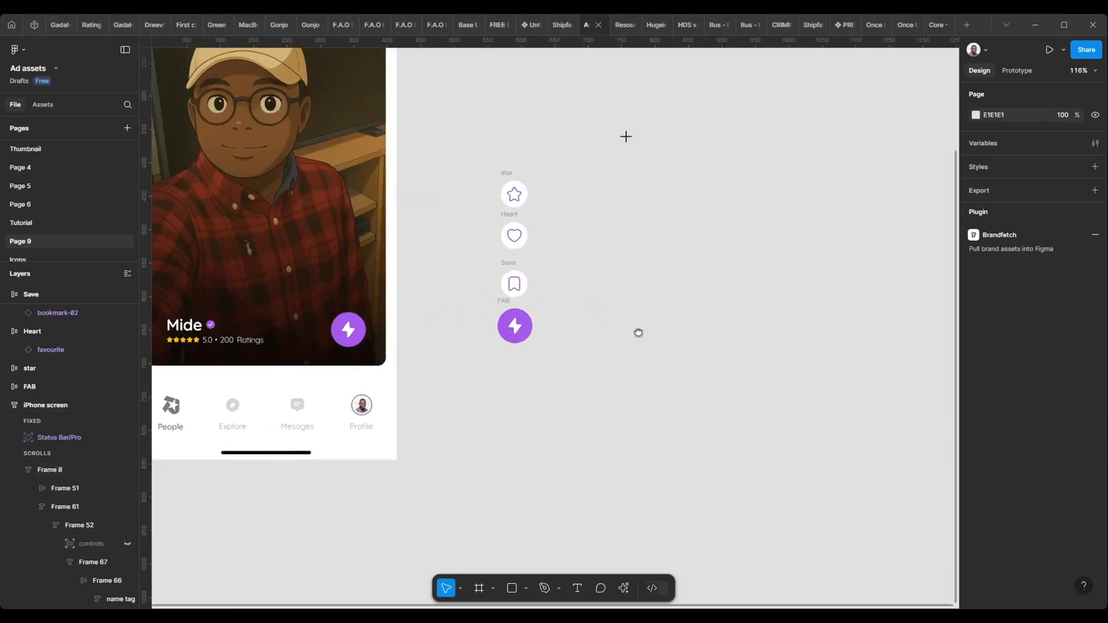
left_click_drag(638, 333, 573, 324)
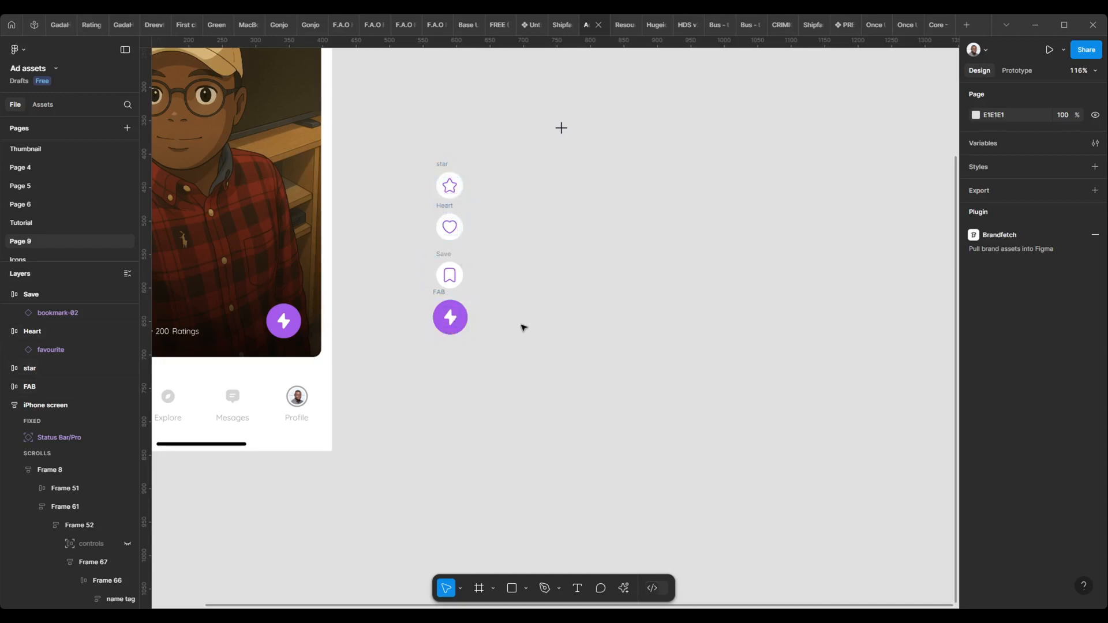
left_click_drag(523, 327, 463, 324)
scroll(346, 280, "up", 4)
scroll(368, 253, "down", 1)
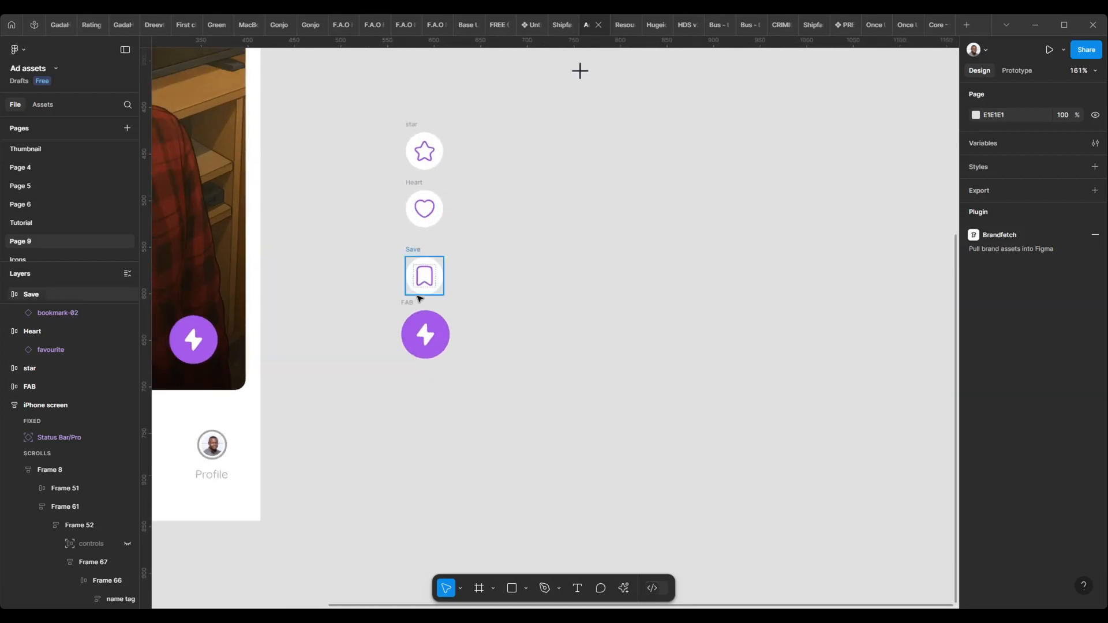
scroll(420, 298, "up", 2)
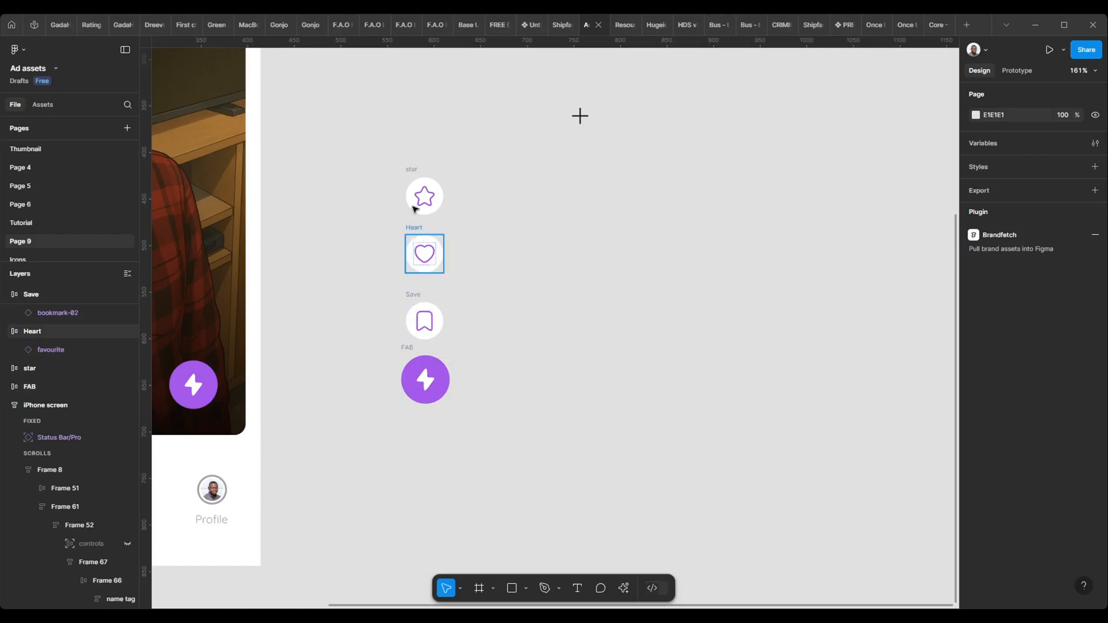
left_click(407, 348)
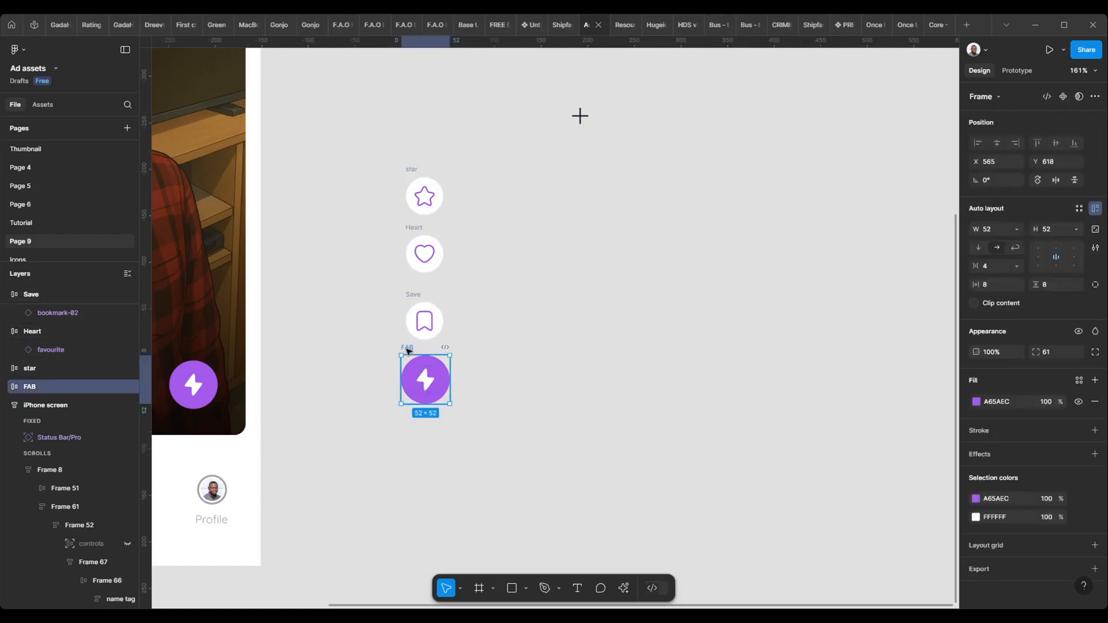
left_click(359, 174)
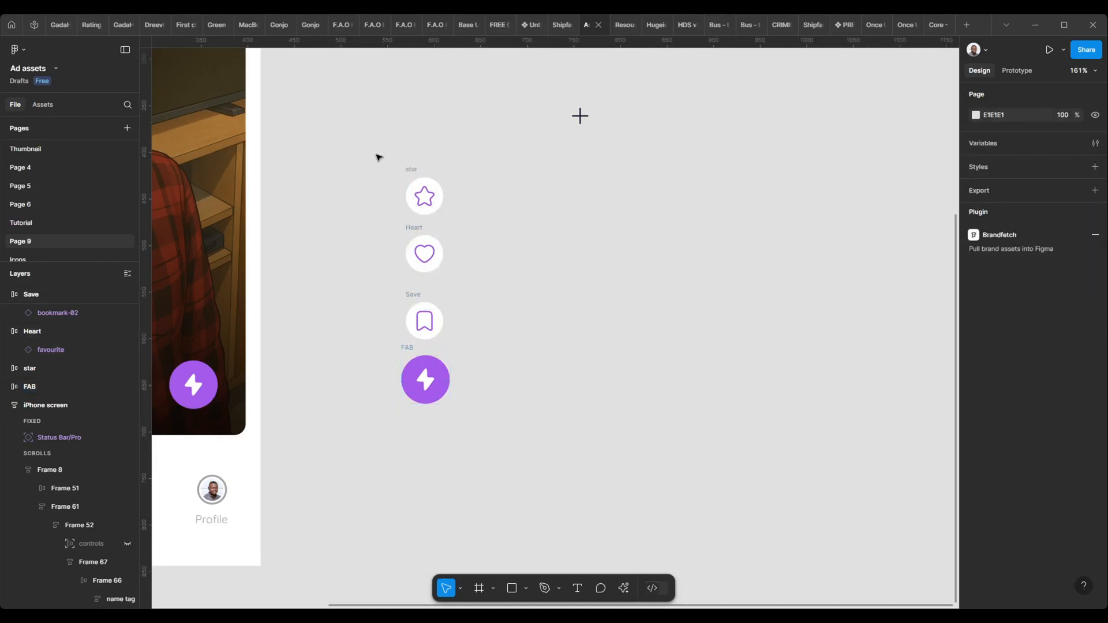
Step: Wrap the star, Heart, Save and FAB frames in a vertical auto layout with an item spacing of 20
left_click_drag(376, 154, 460, 428)
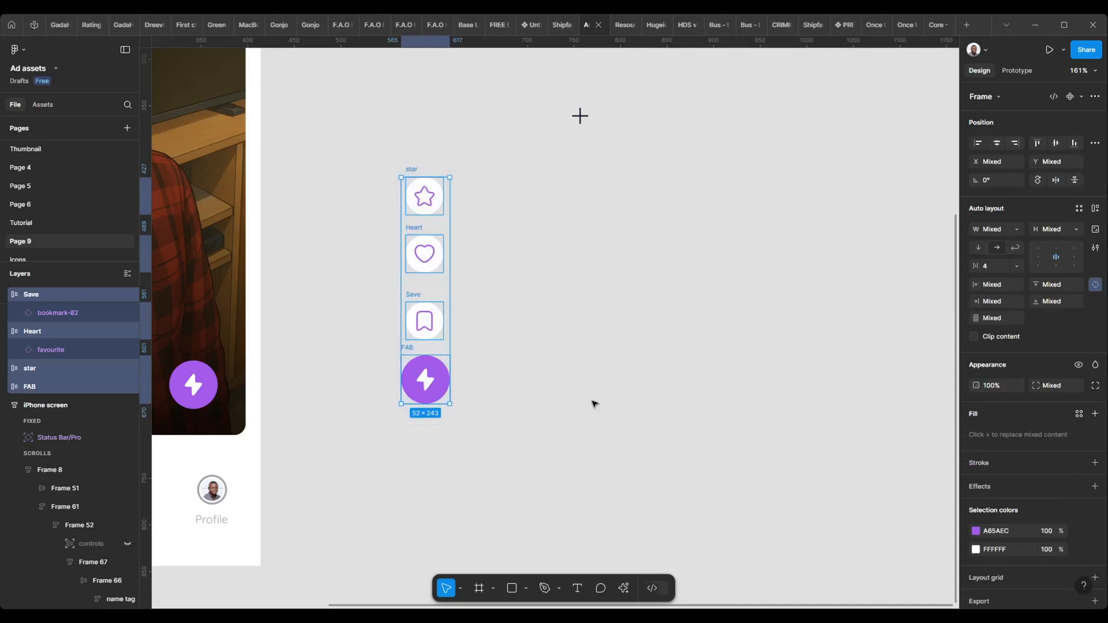
key("shift+a")
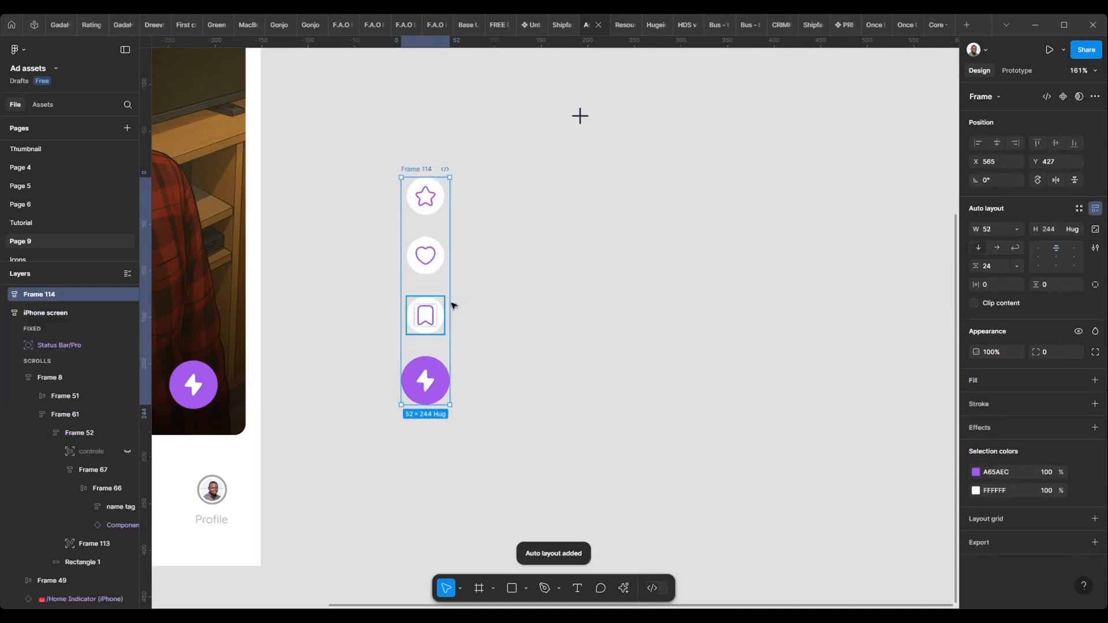
scroll(404, 330, "right", 2)
left_click(992, 271)
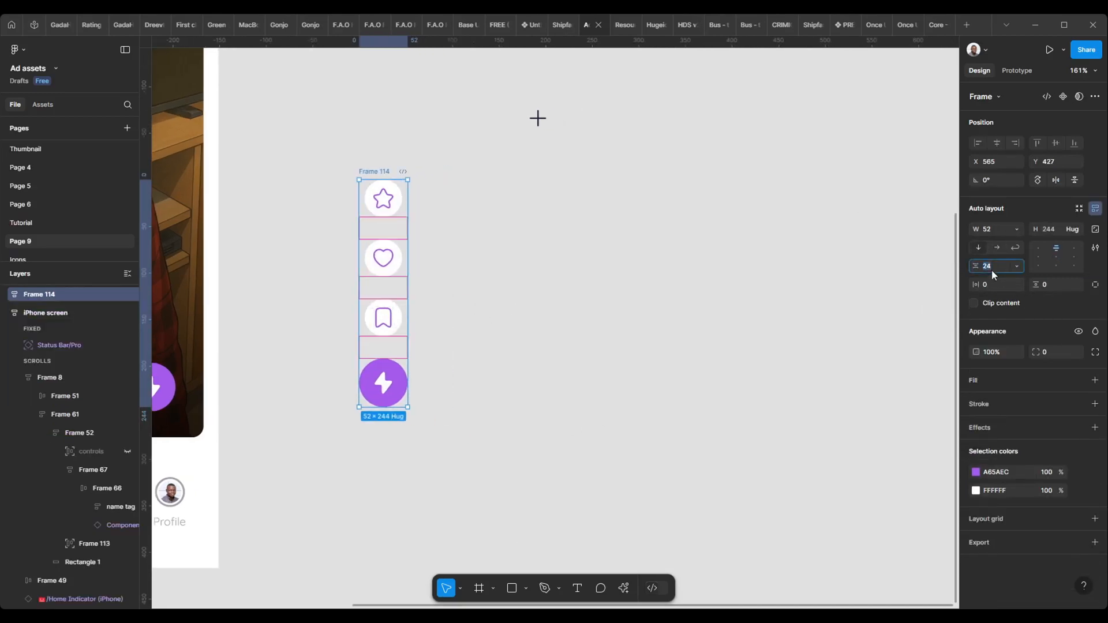
key("Return")
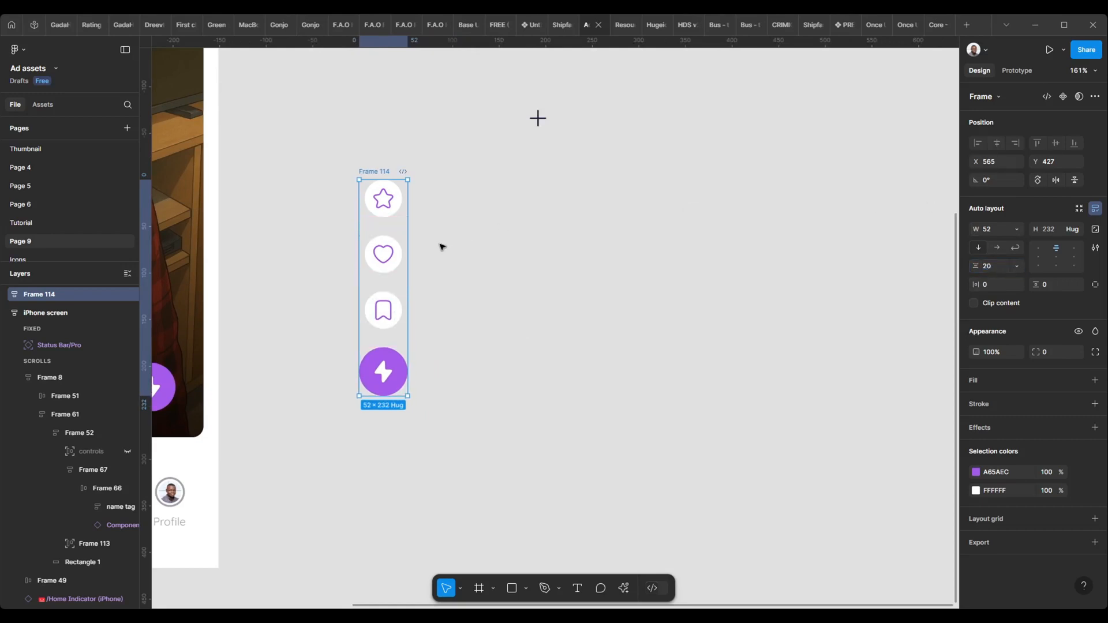
Step: Duplicate the button stack beside the original and rotate the bolt icon in the copy's FAB to 90°
left_click_drag(384, 173, 469, 173)
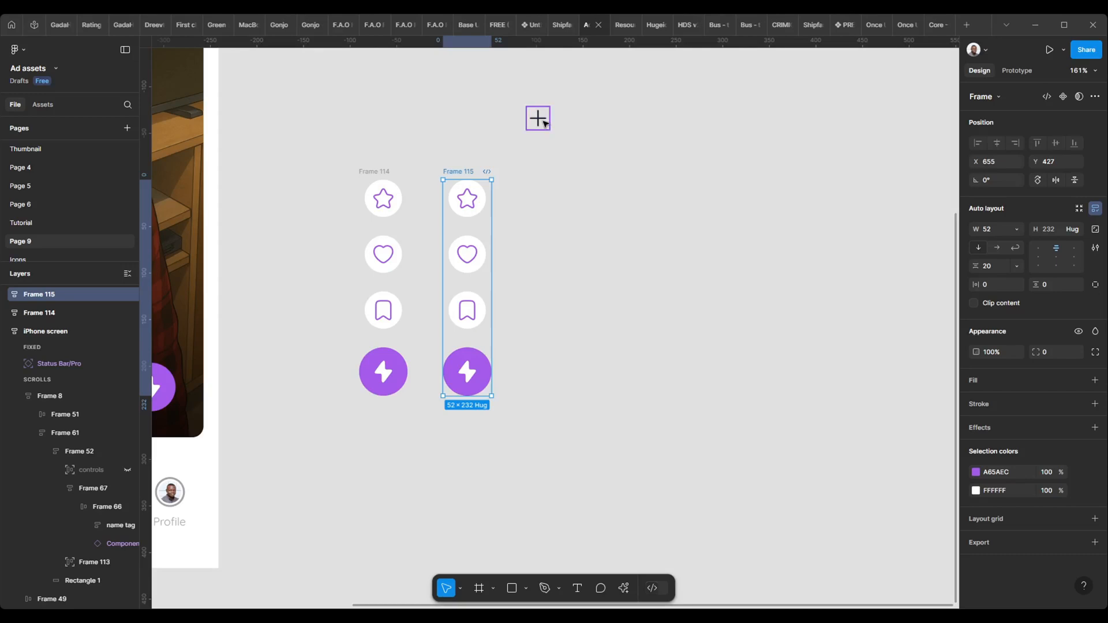
scroll(555, 142, "up", 3, "ctrl")
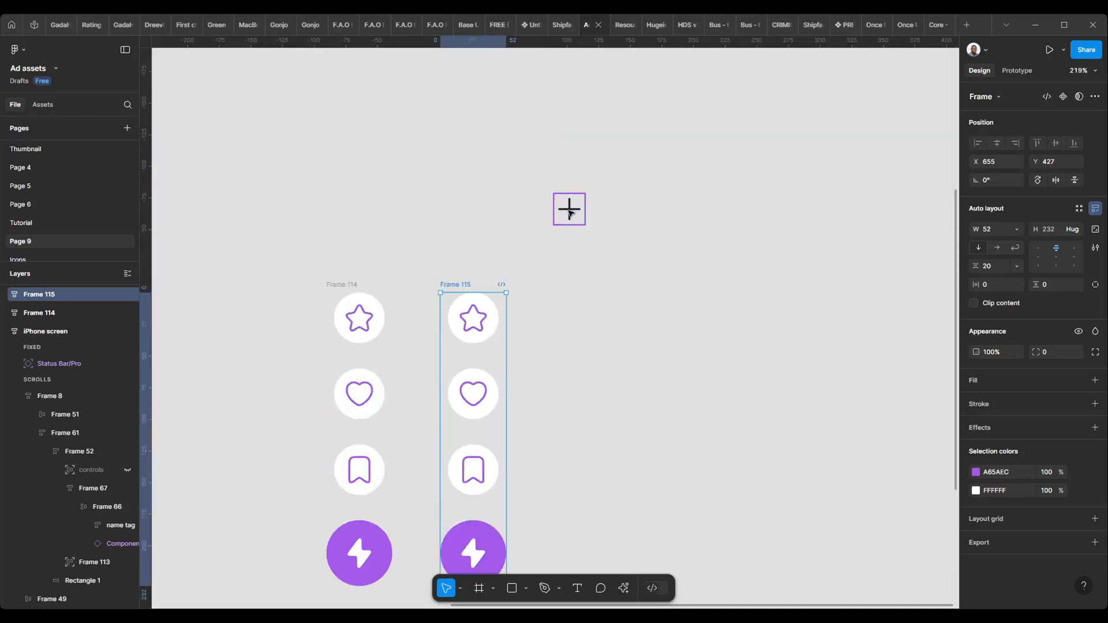
scroll(569, 214, "down", 1)
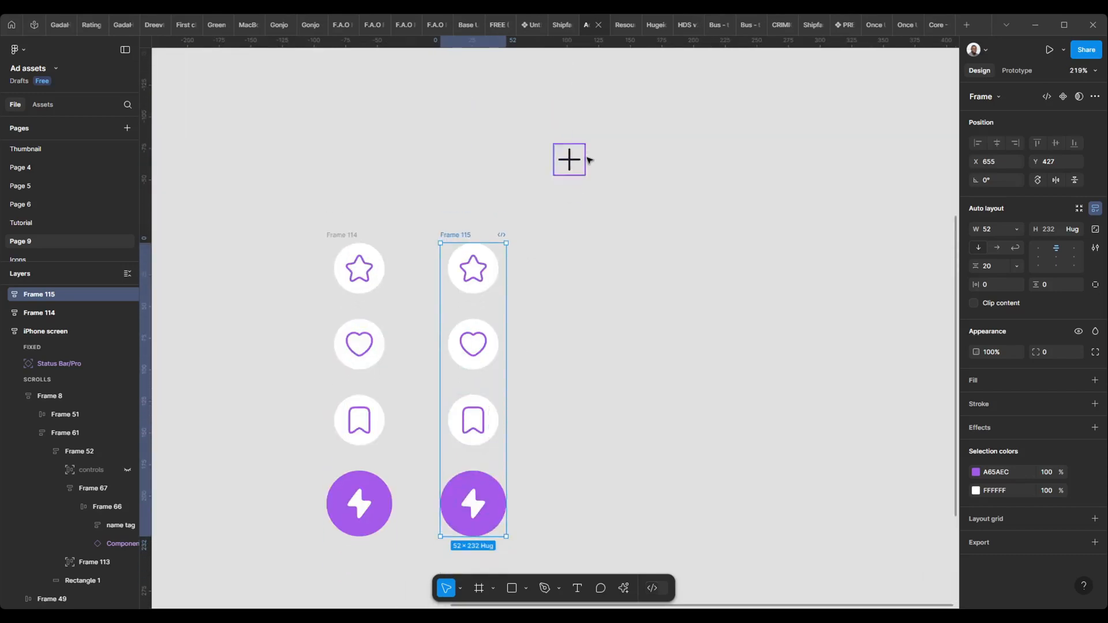
left_click(477, 500)
double_click(477, 501)
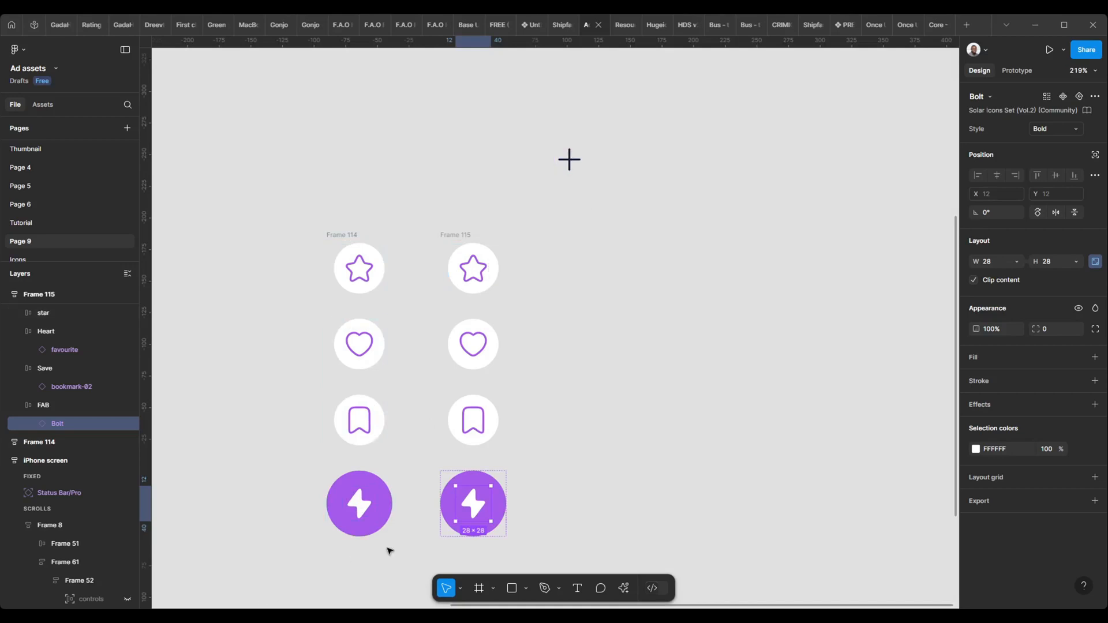
scroll(475, 502, "up", 2)
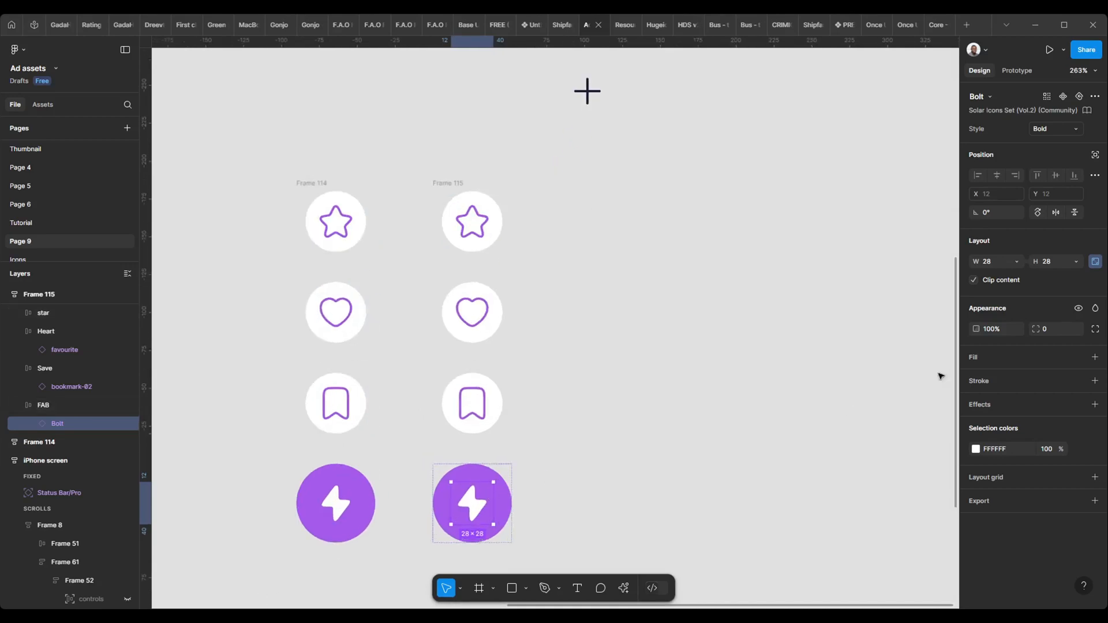
left_click(1009, 217)
type("90")
key("Return")
Step: Make the rotated bolt ignore auto layout and place the plus icon in the same FAB, layered below the bolt
scroll(321, 334, "down", 2)
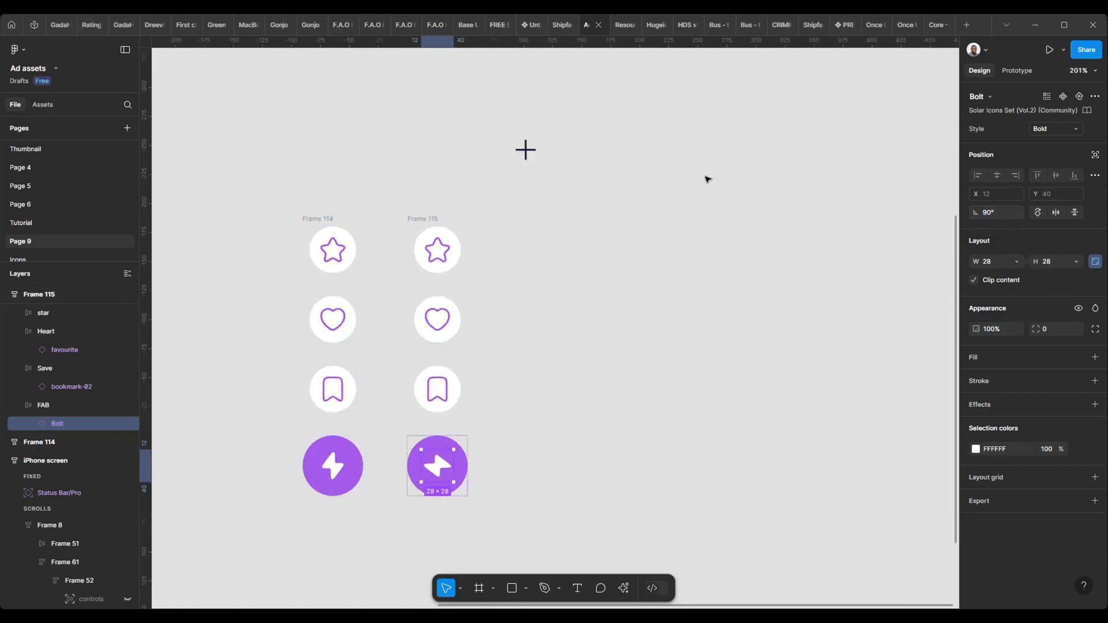
left_click(1094, 155)
left_click_drag(524, 150, 433, 465)
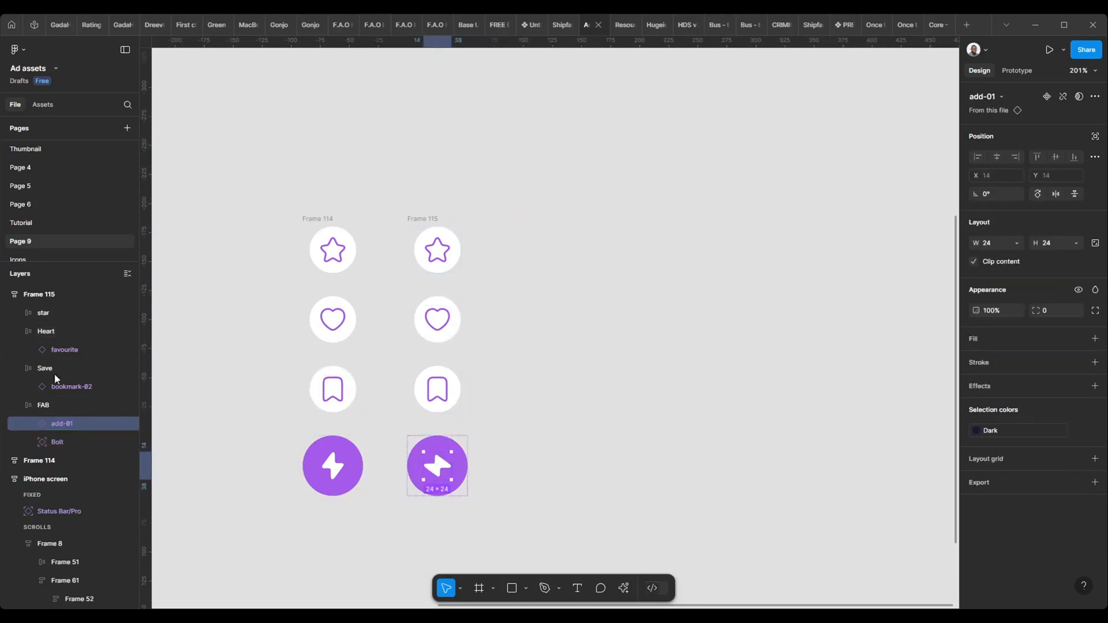
left_click_drag(55, 445, 56, 417)
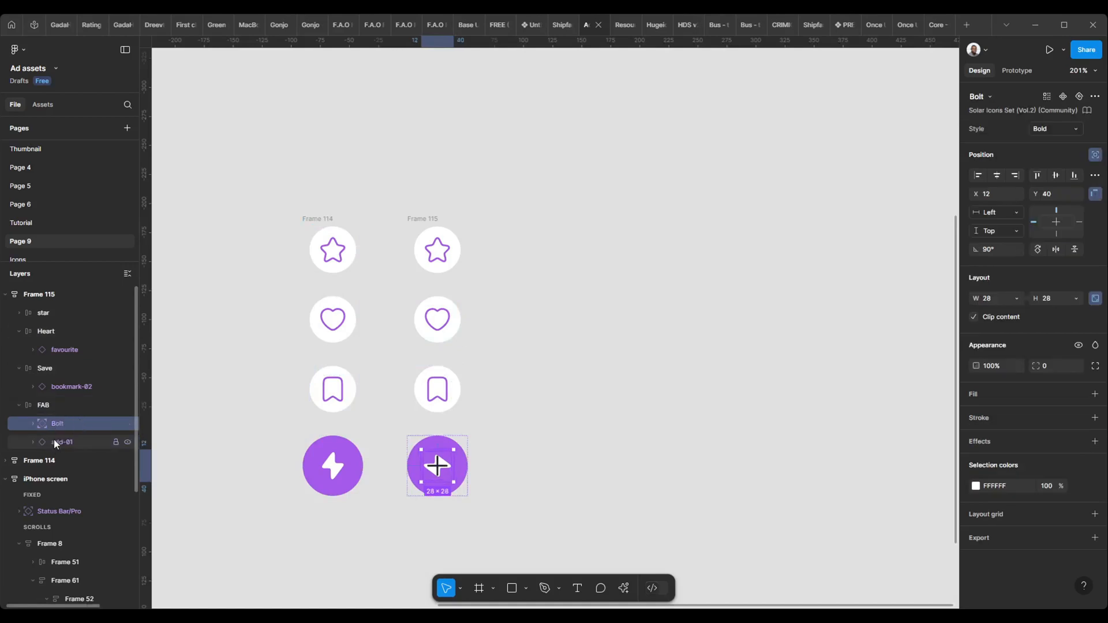
Step: Set the opacity of the rotated bolt icon in the duplicate's FAB to 0%
scroll(453, 461, "up", 5)
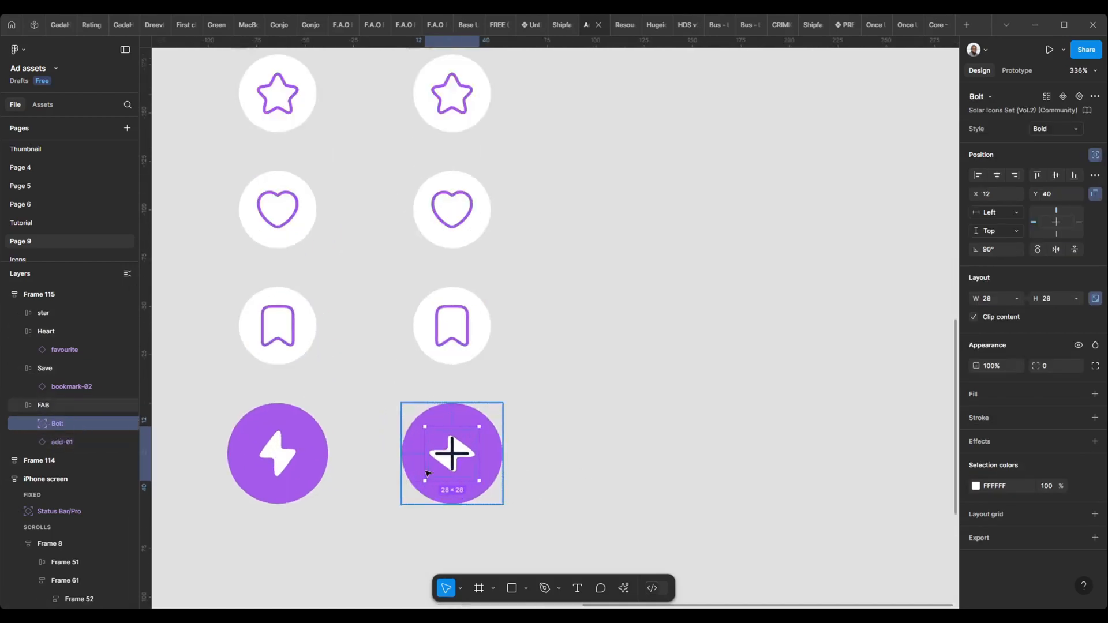
left_click(990, 367)
type("0")
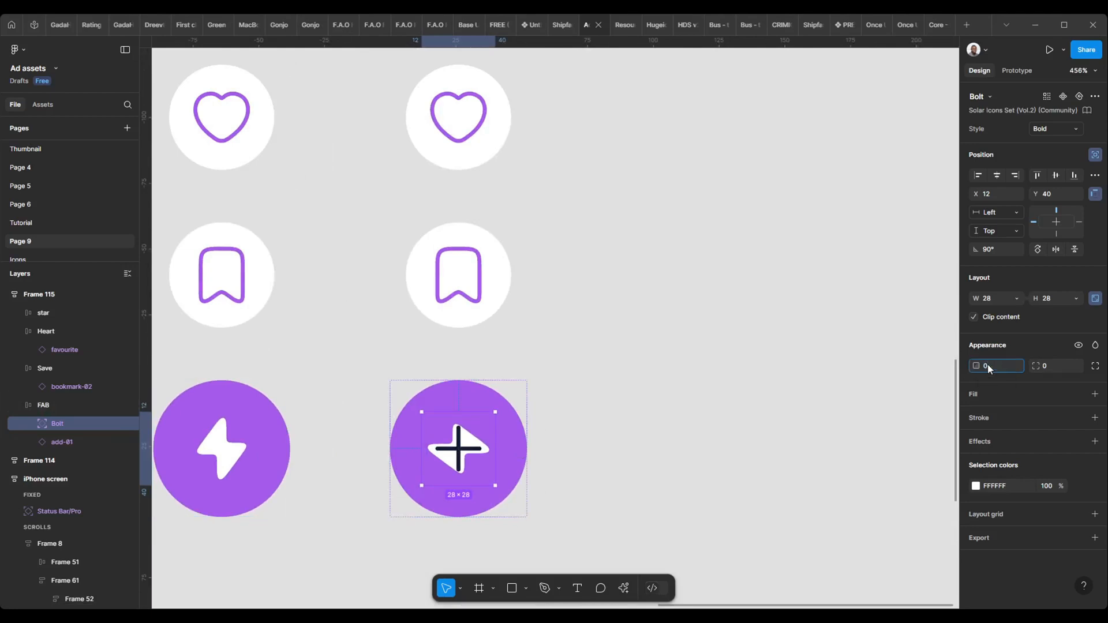
key("Return")
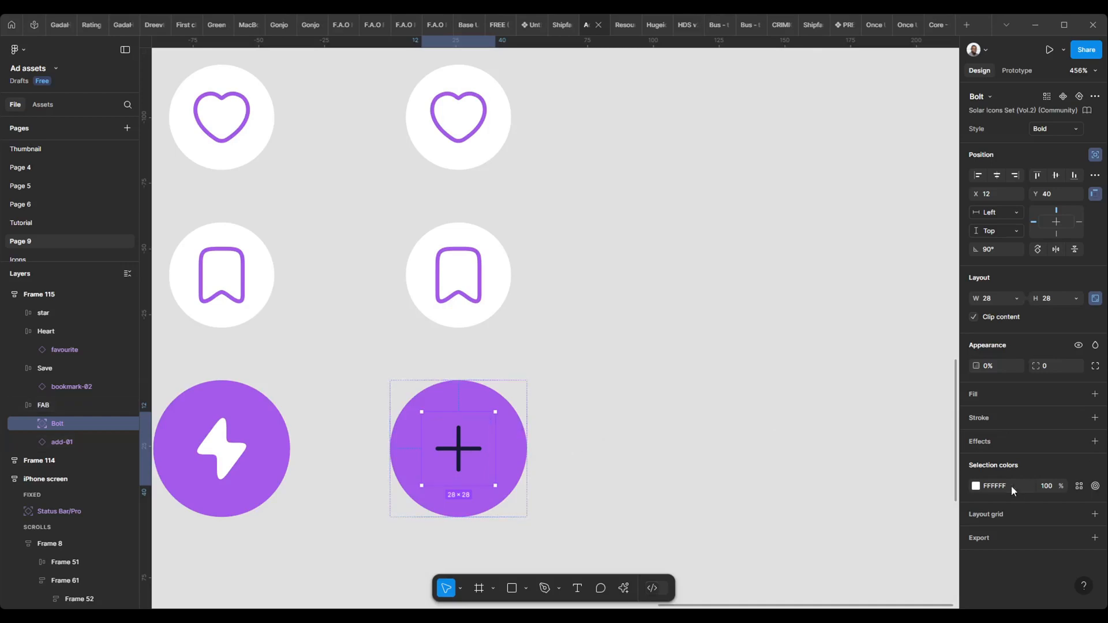
Step: Detach the plus icon's Dark colour style and recolour the icon white
left_click(61, 442)
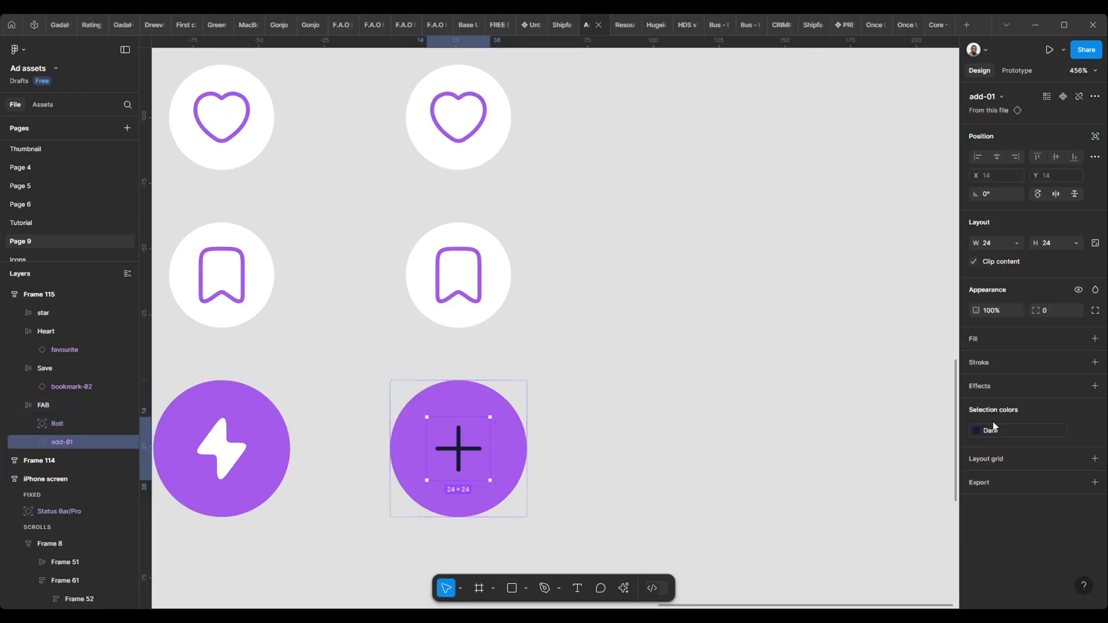
left_click(1079, 430)
left_click(999, 430)
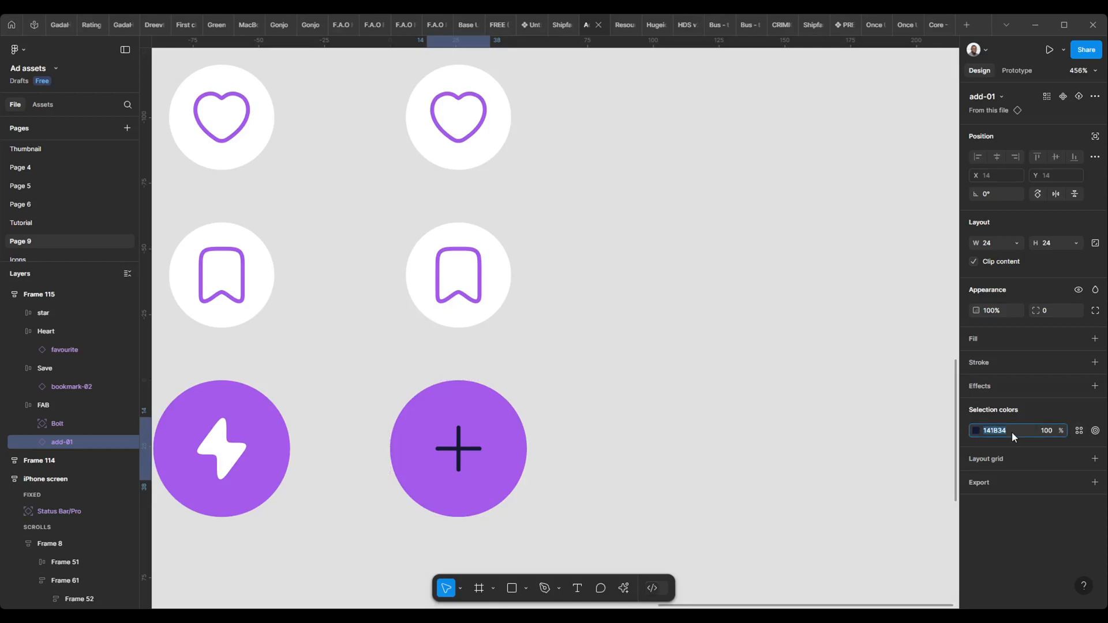
type("f")
left_click(634, 386)
Step: Rename the original stack with the bolt button to "closed"
scroll(461, 384, "down", 5)
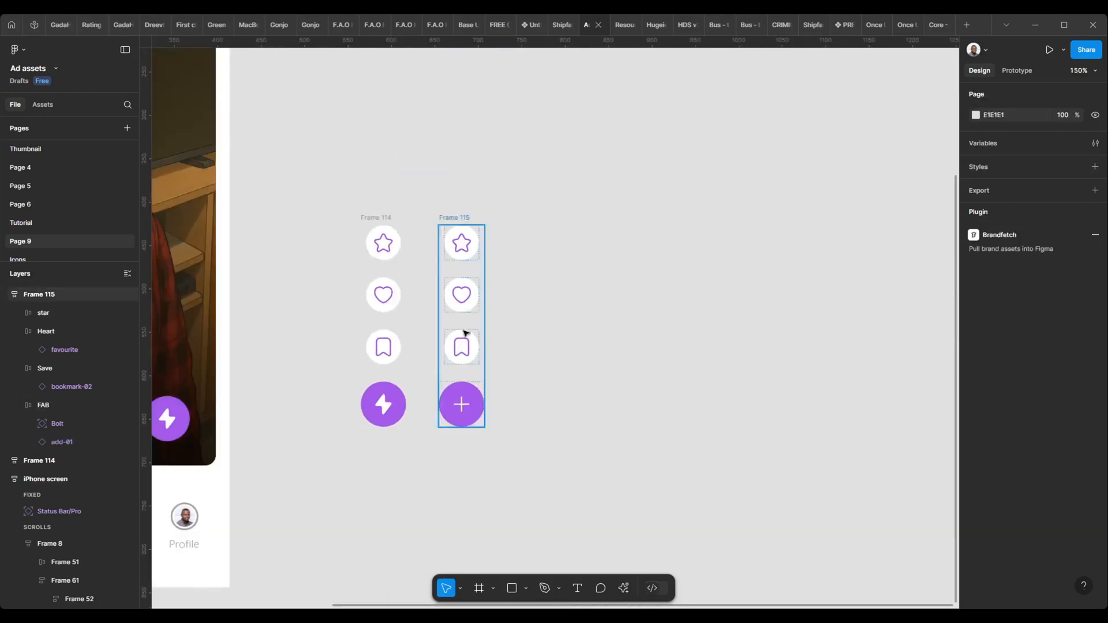
scroll(439, 346, "up", 2)
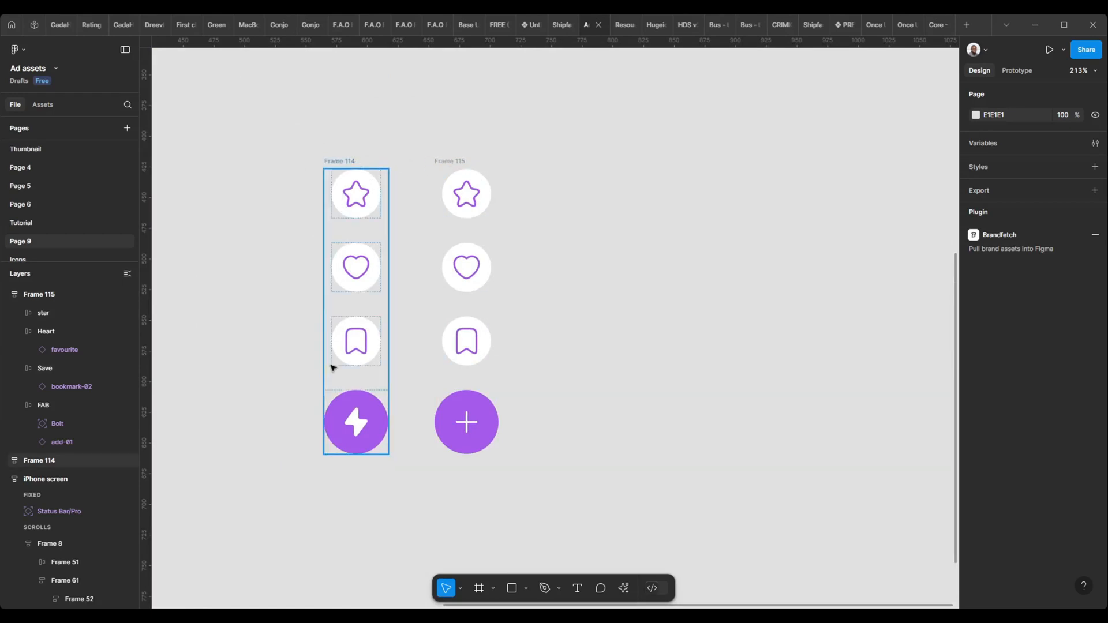
left_click(334, 160)
double_click(334, 160)
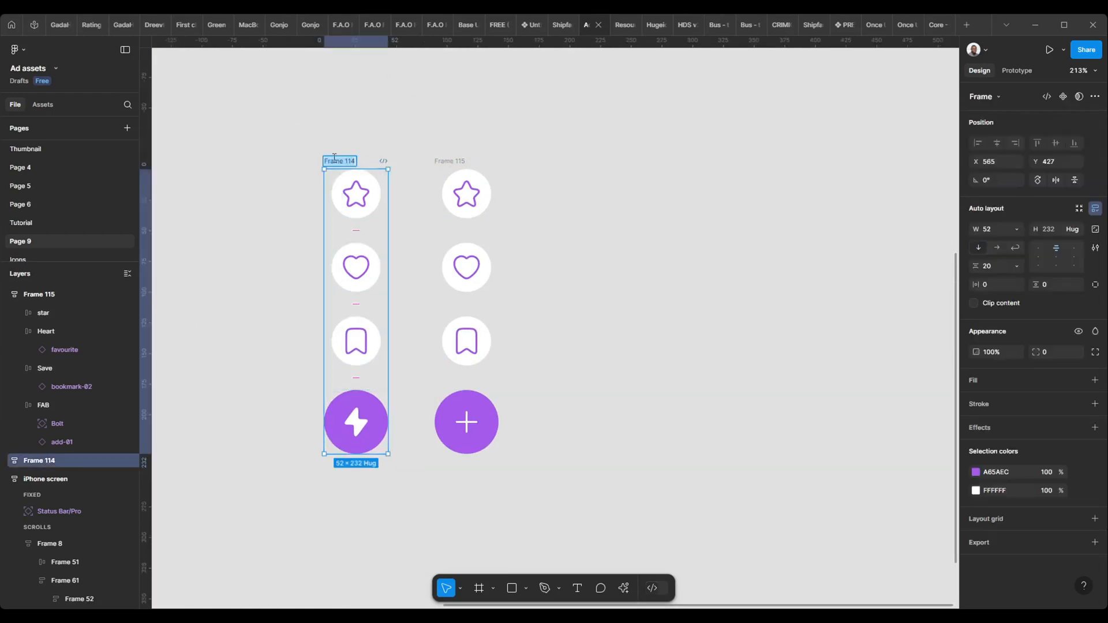
type("open")
type("ed")
key("BackSpace")
key("BackSpace")
key("BackSpace")
key("BackSpace")
key("BackSpace")
key("BackSpace")
type("close")
key("Return")
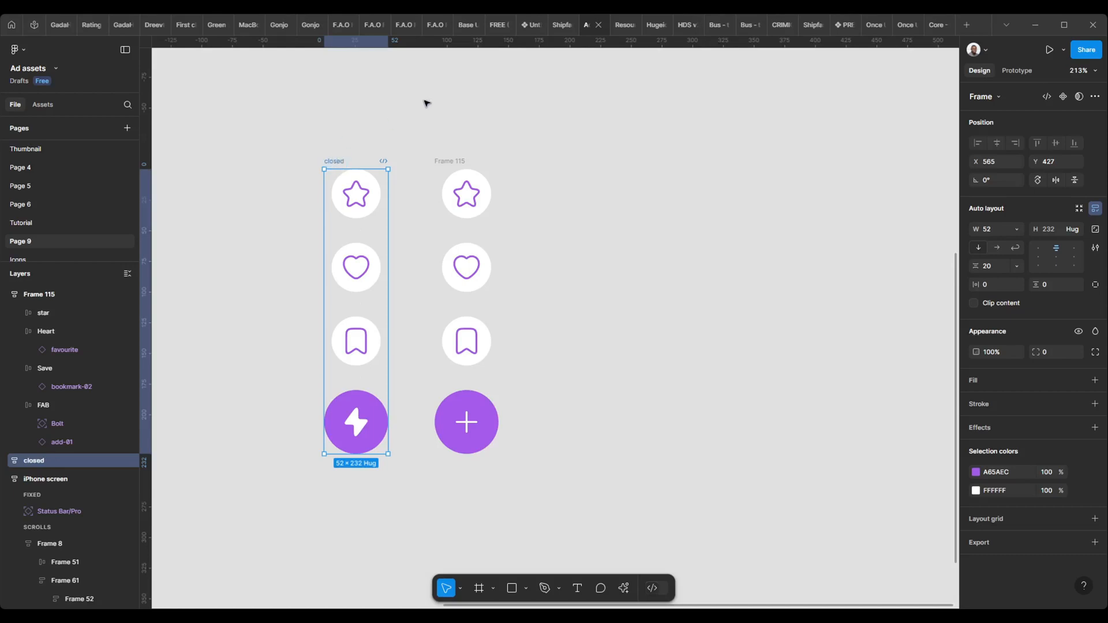
Step: Rename the duplicated stack with the plus button to "openned"
left_click(454, 162)
double_click(454, 161)
type("openned")
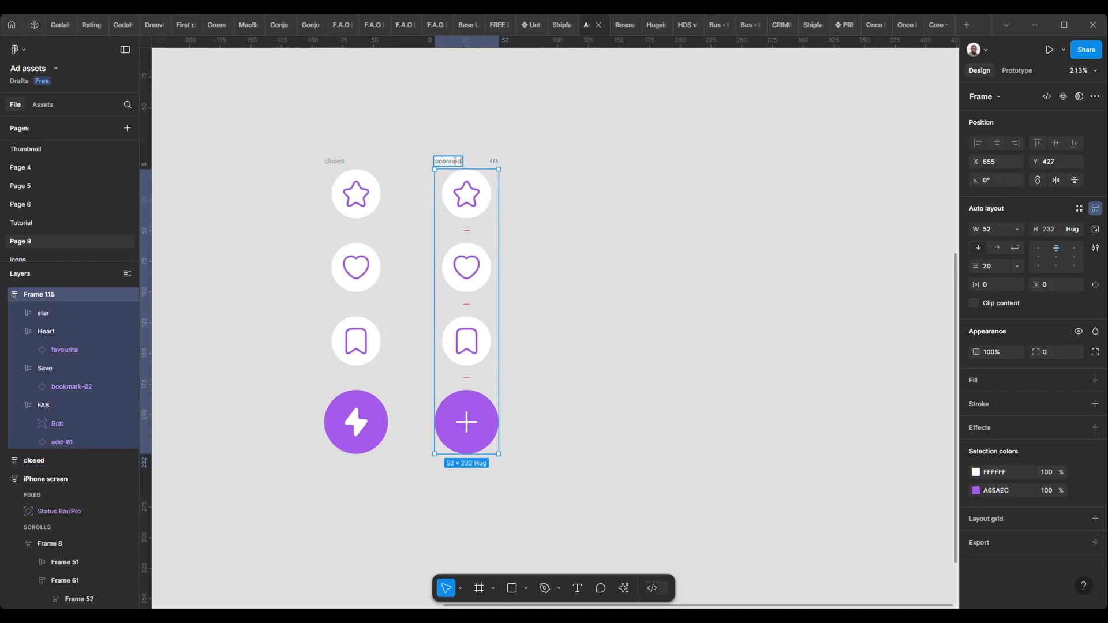
key("Return")
Step: Try collapsing the closed stack behind its bolt button with an item spacing of -41, and undo the change
left_click(336, 163)
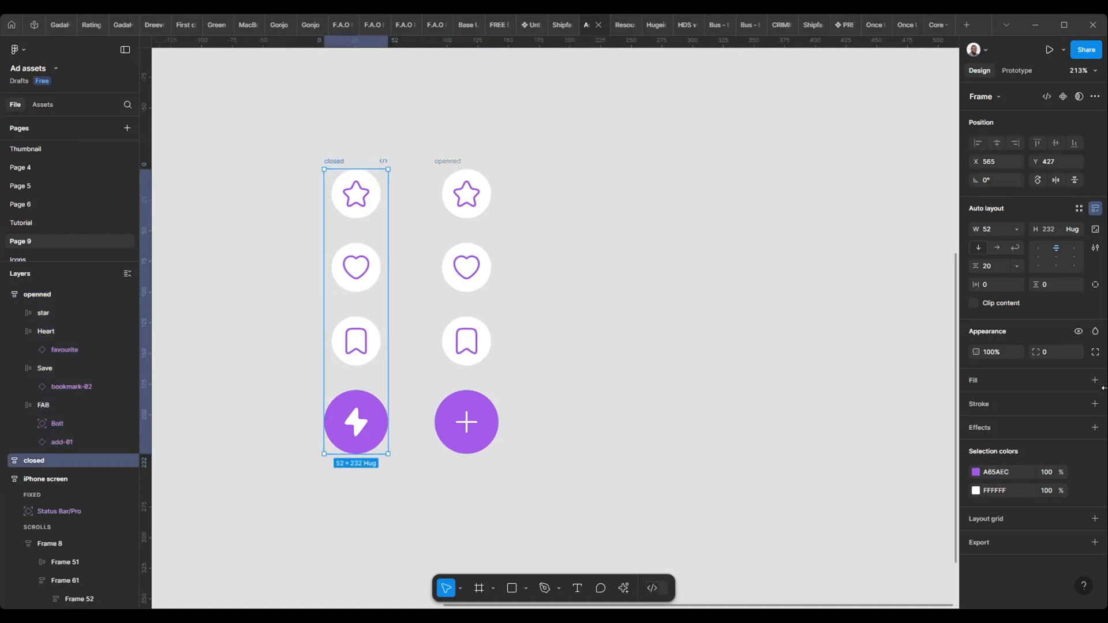
left_click_drag(979, 267, 910, 267)
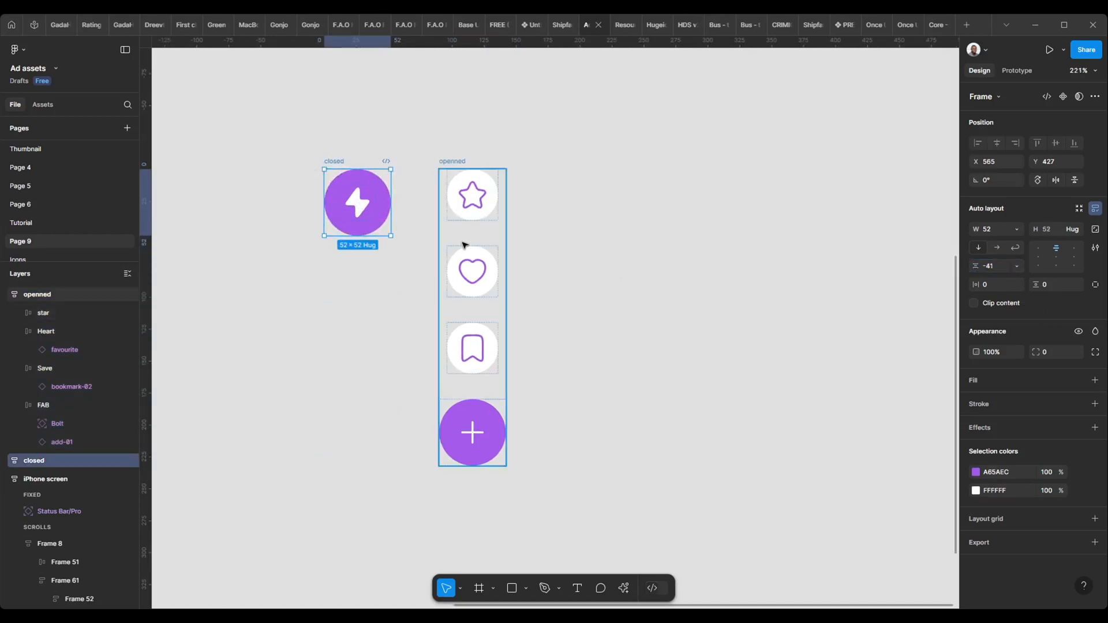
scroll(340, 213, "down", 2)
key("ctrl+z")
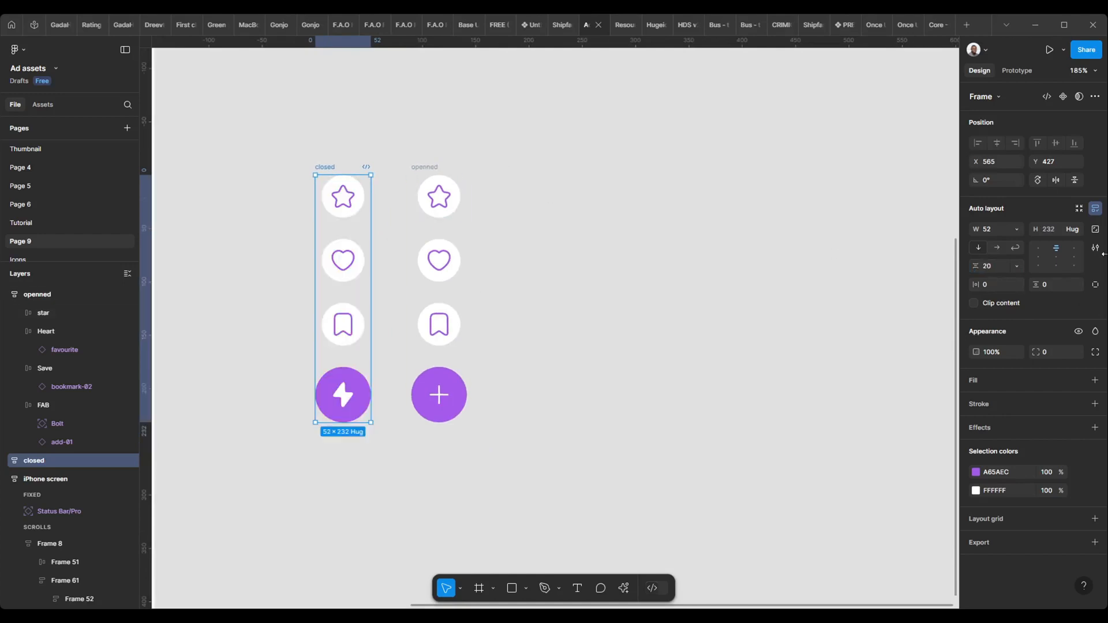
Step: Align the closed stack's items to bottom centre, and try an item spacing of -54 before undoing it
left_click(1056, 267)
left_click_drag(977, 267, 895, 265)
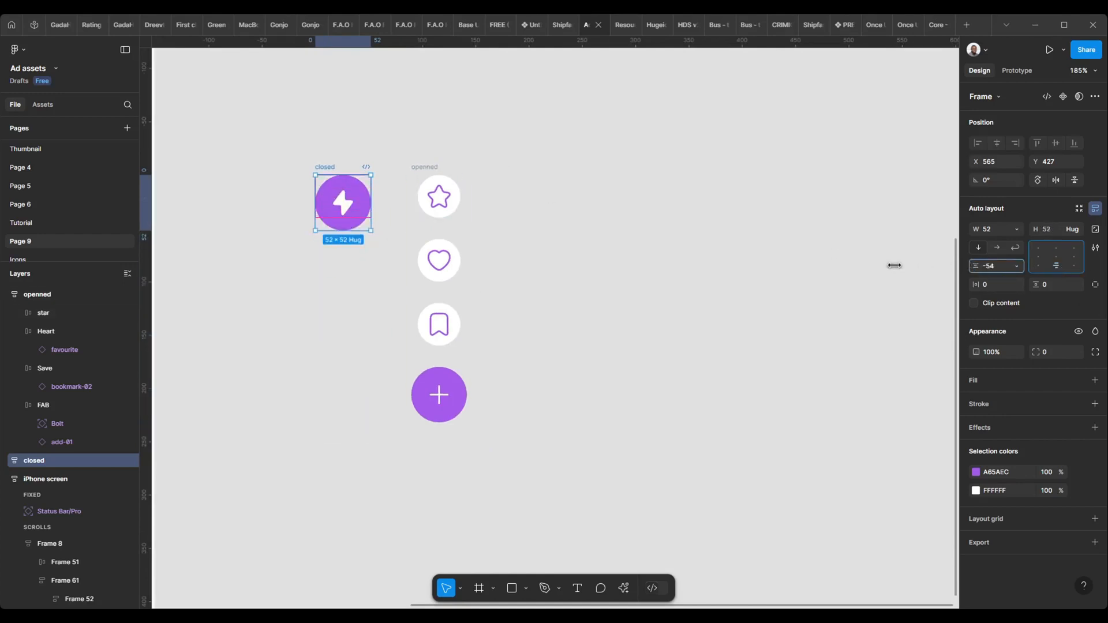
key("ctrl+z")
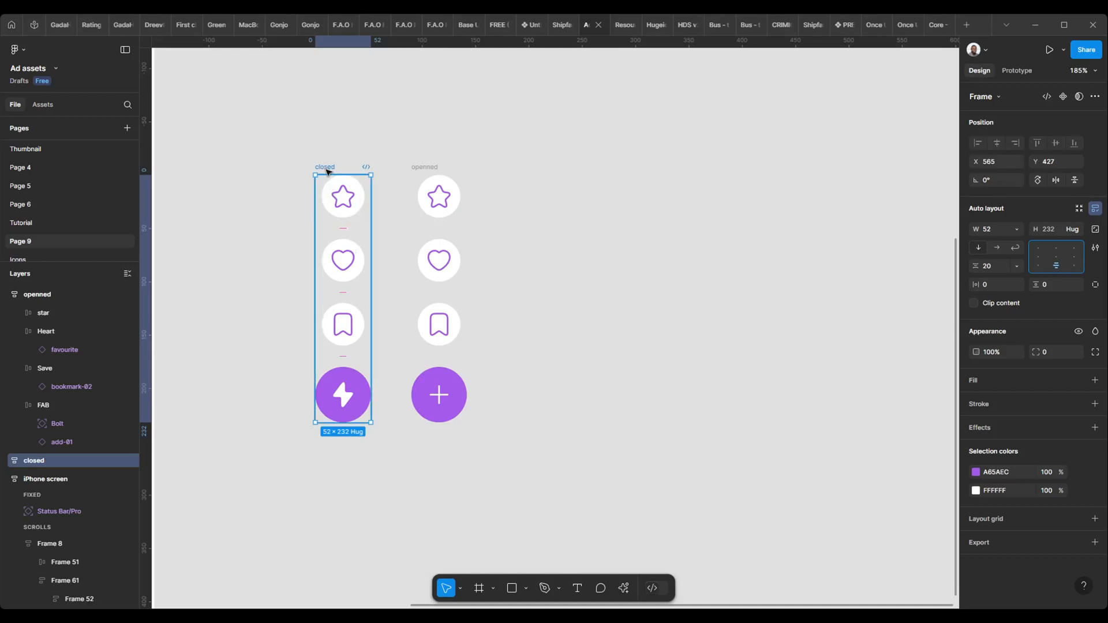
Step: Flip the closed and openned stacks vertically, and flip their individual buttons back upright
left_click(414, 168, "shift")
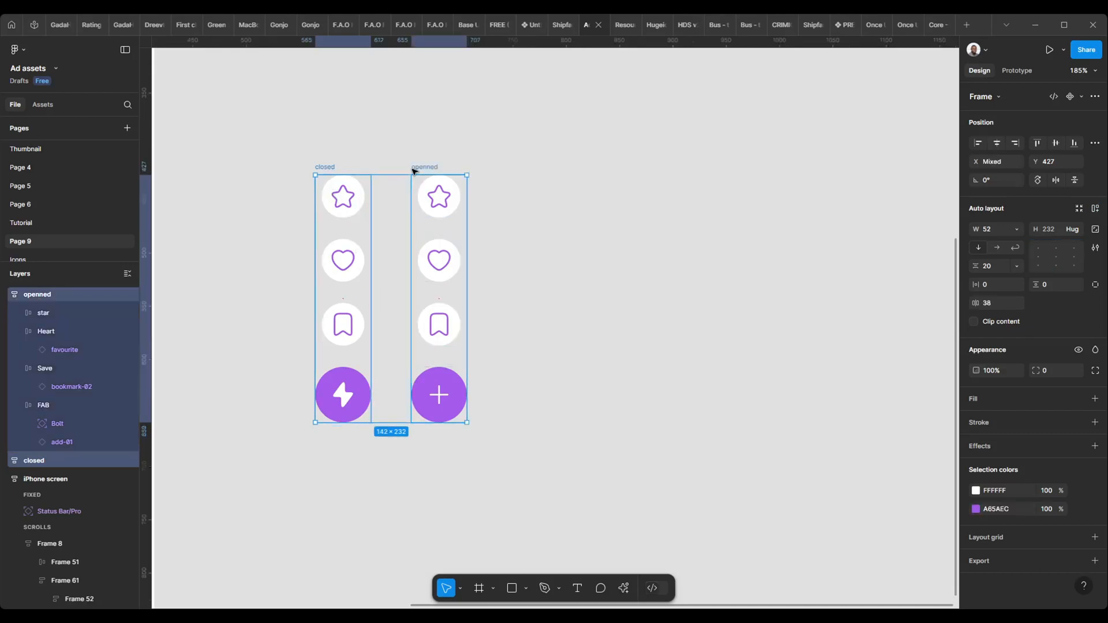
left_click(447, 161)
left_click(329, 167)
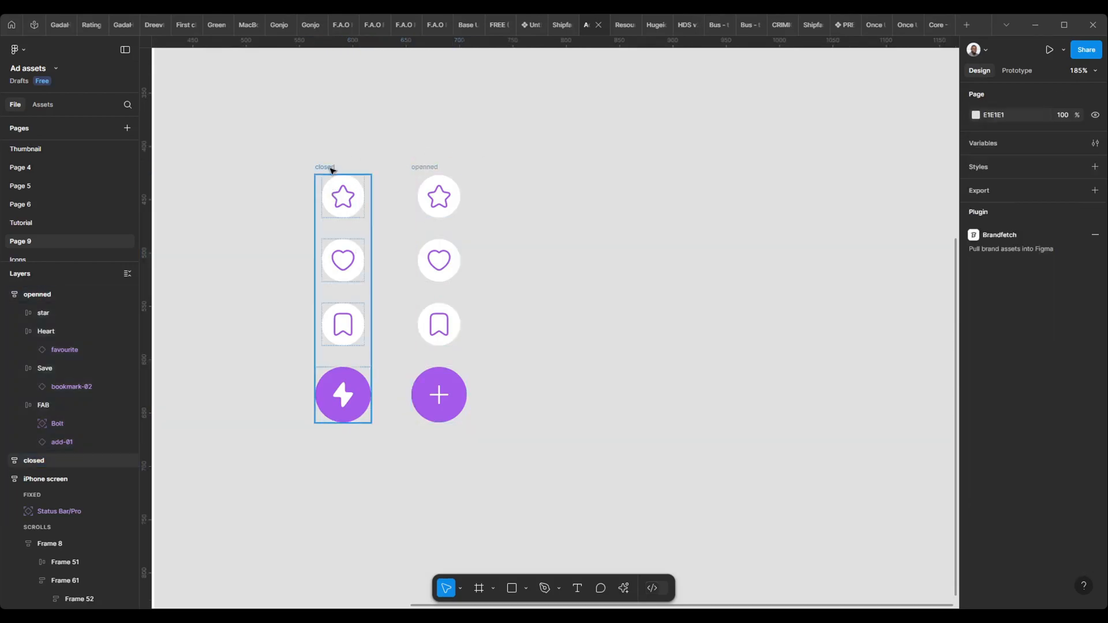
left_click(430, 165, "shift")
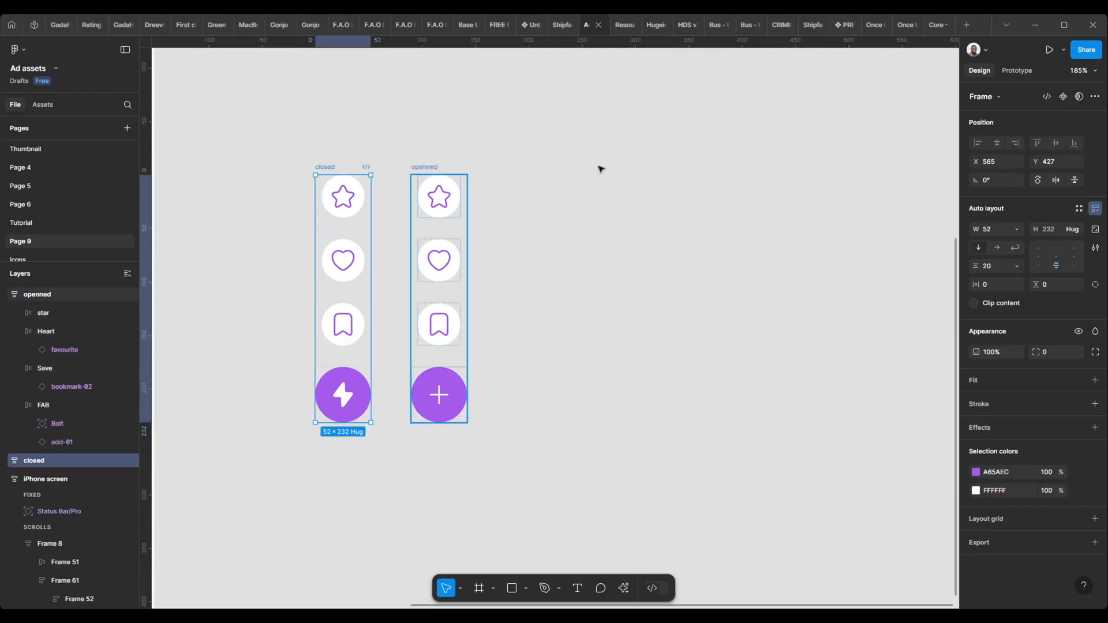
left_click(1074, 181)
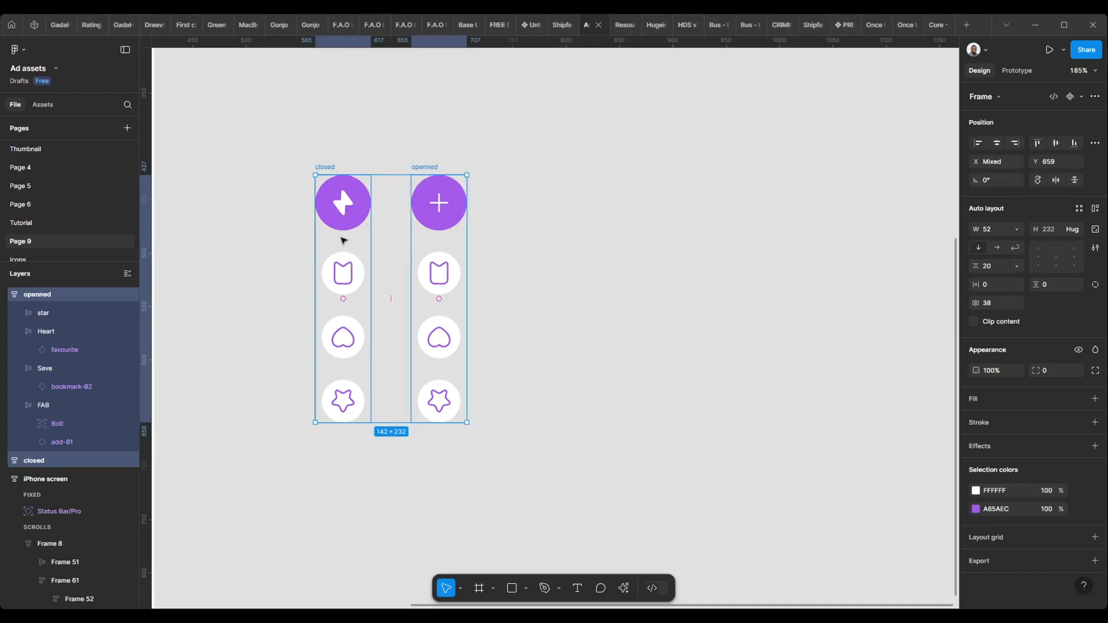
key("Return")
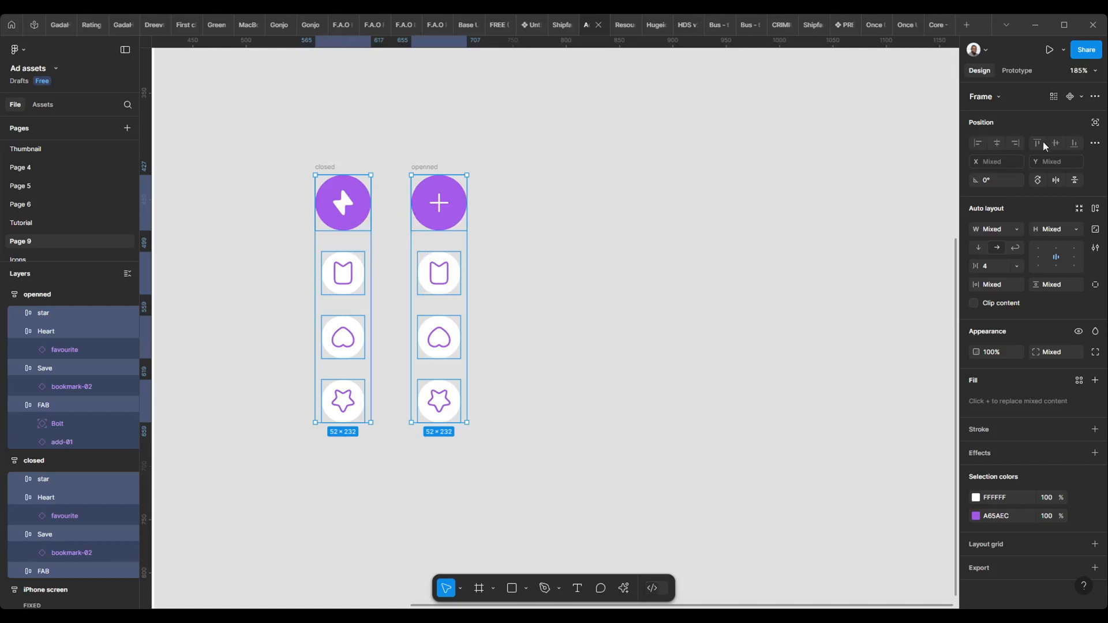
left_click(1073, 182)
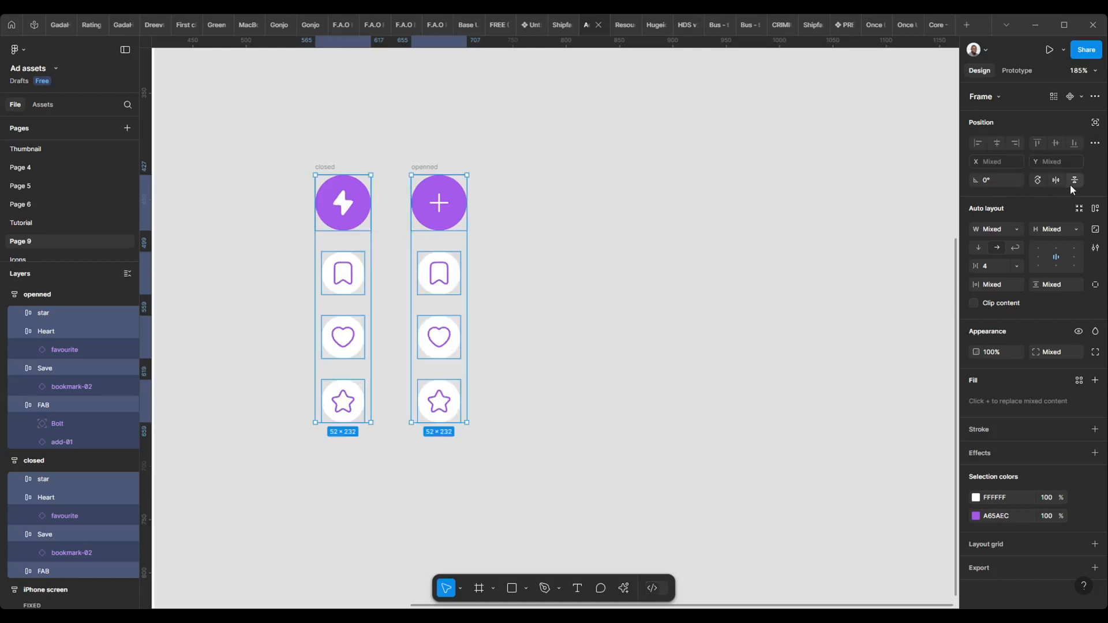
Step: Move the bolt button below the three white buttons in the closed stack
left_click(323, 167)
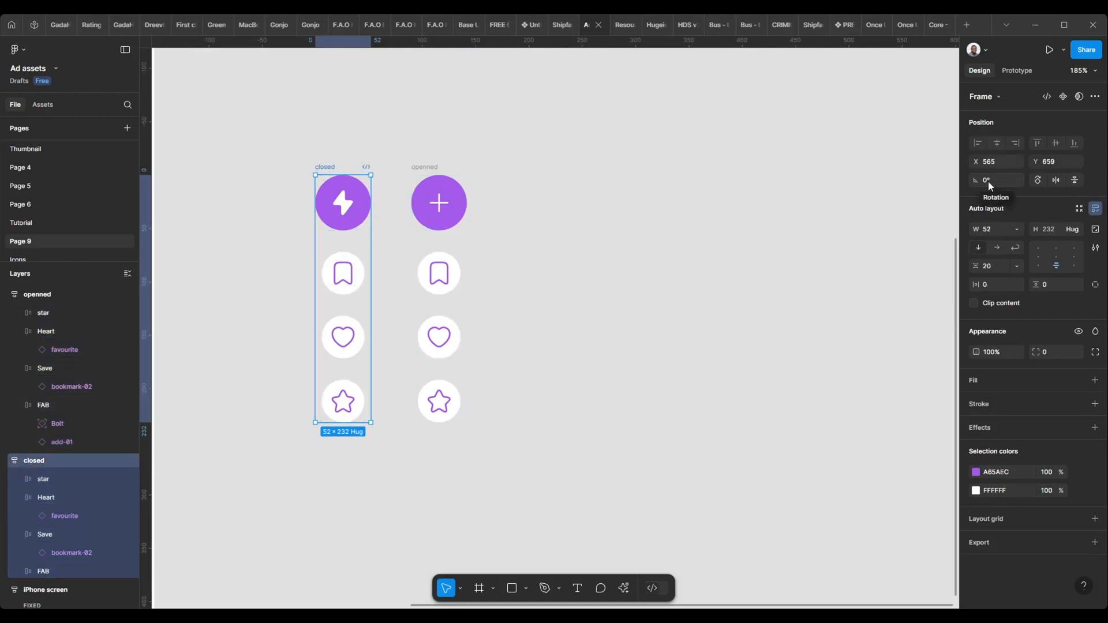
left_click(343, 227)
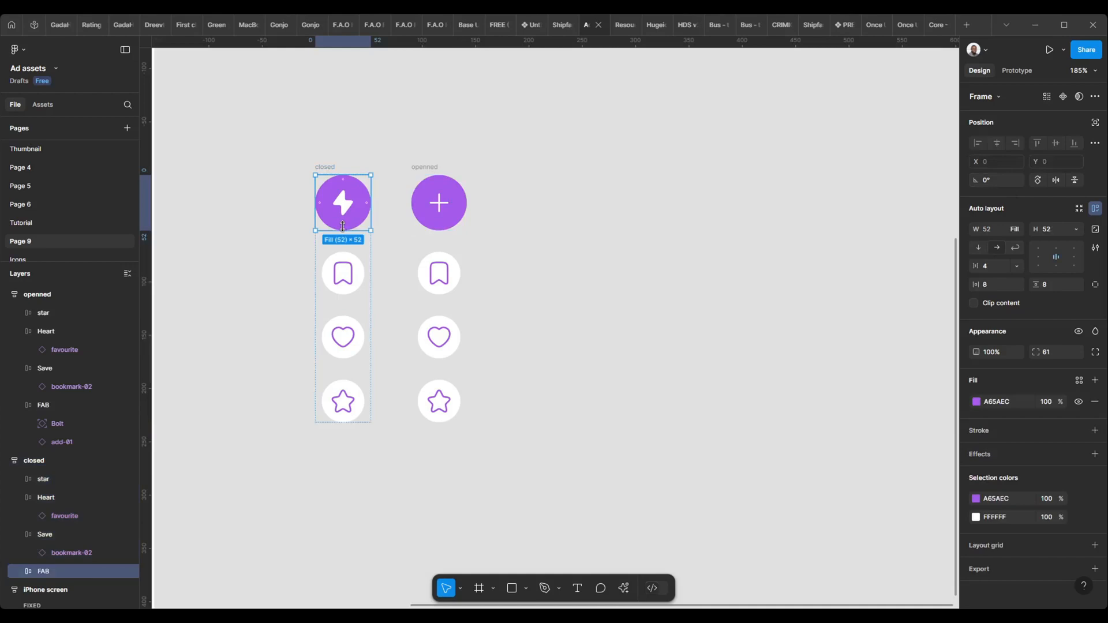
key("Down")
key("Down")
key("Down")
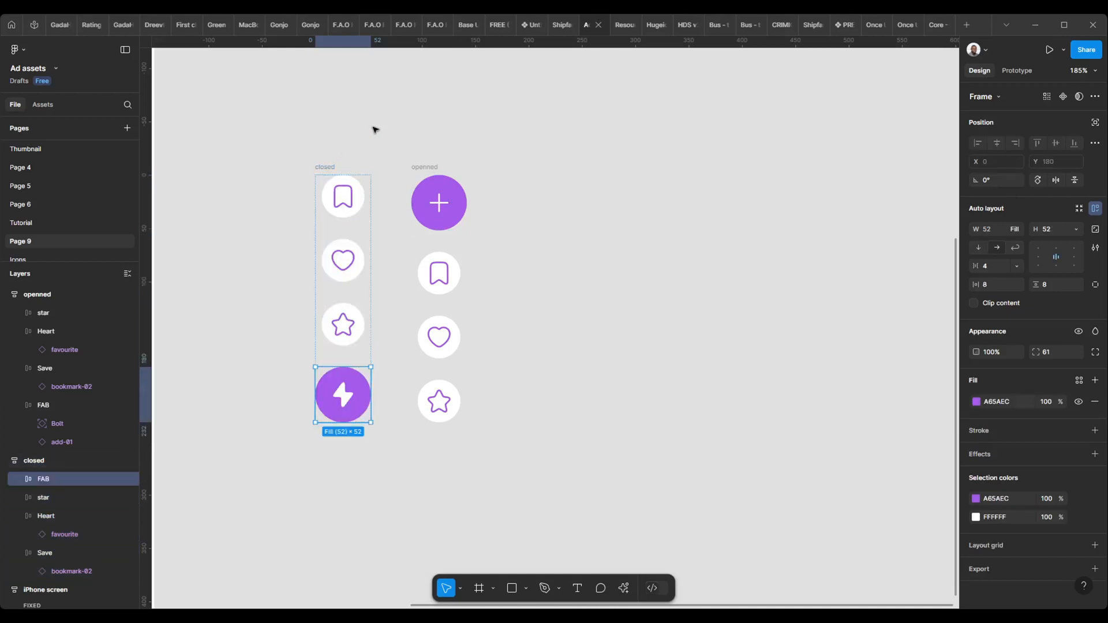
Step: Move the plus button below the three white buttons in the openned stack
left_click(451, 198)
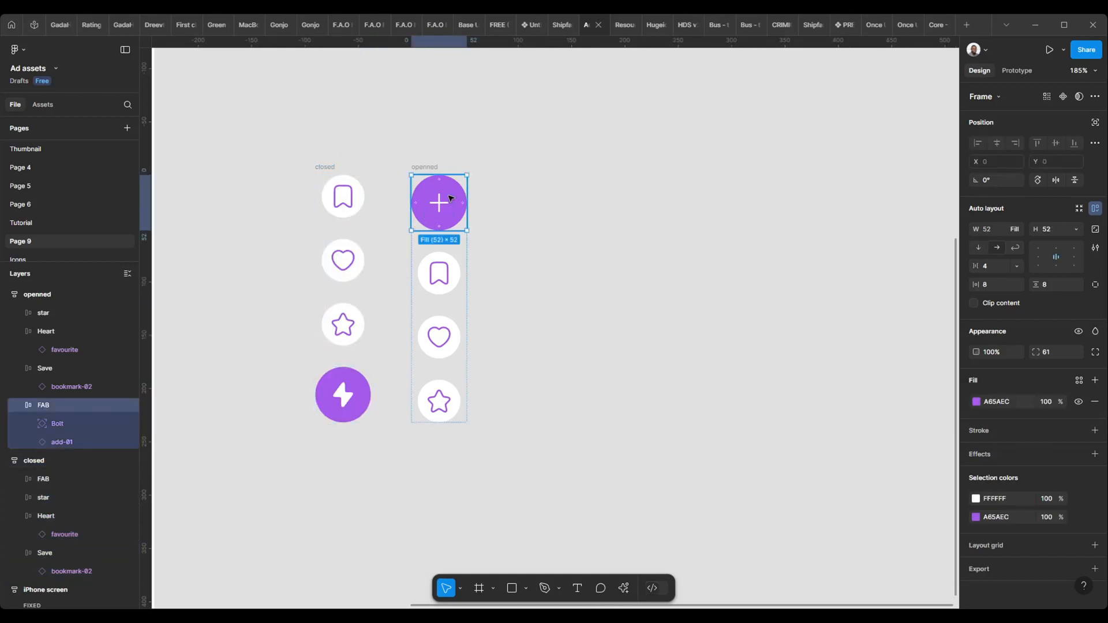
key("Down")
key("Down")
key("Down")
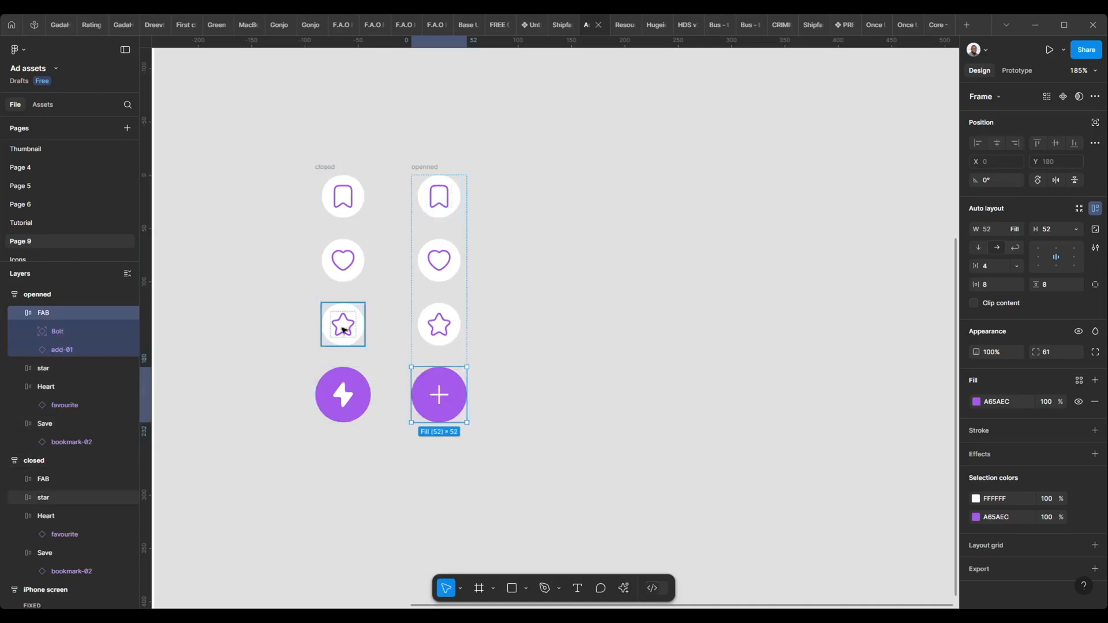
Step: Reorder the closed stack's white buttons from top to bottom as star, heart and bookmark
left_click(343, 329)
key("Up")
key("Up")
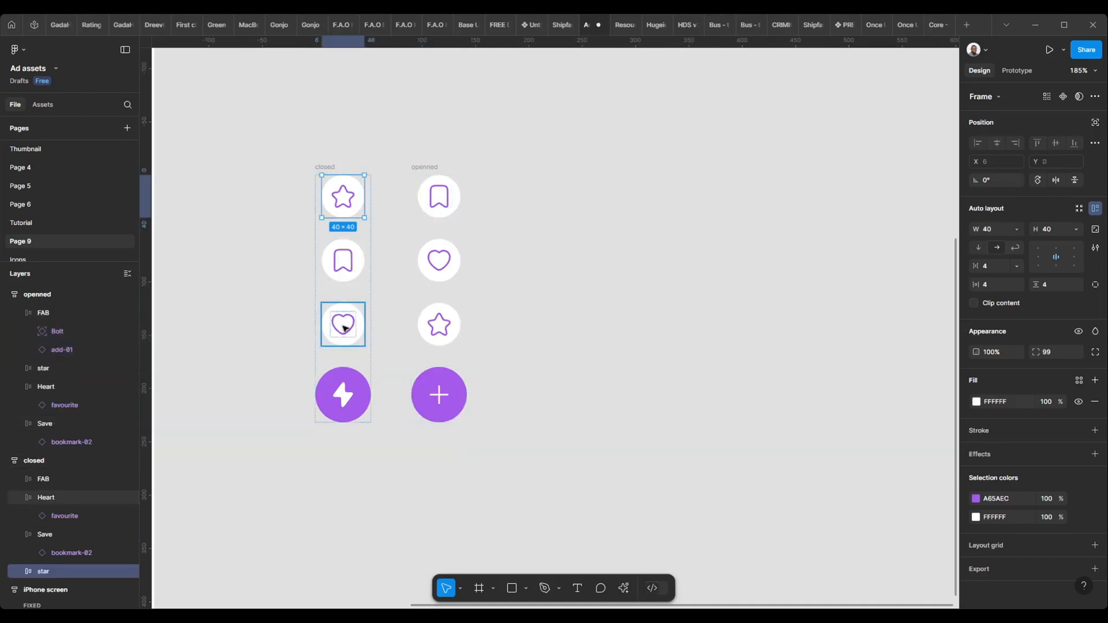
key("Down")
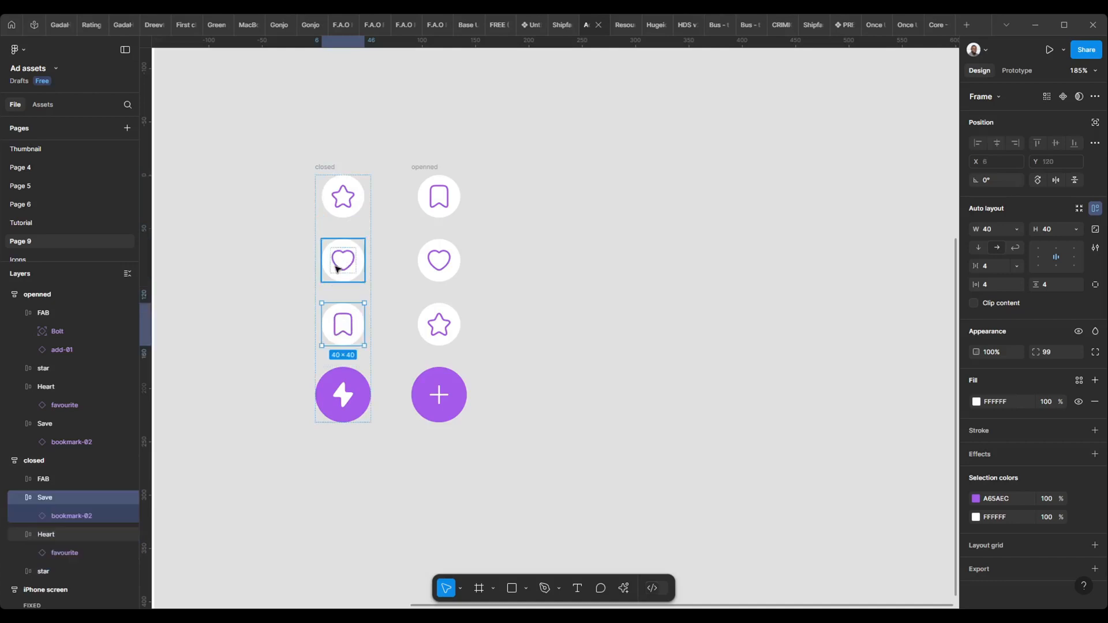
Step: Reorder the openned stack's white buttons to match the closed stack: star, heart, bookmark
left_click(448, 334)
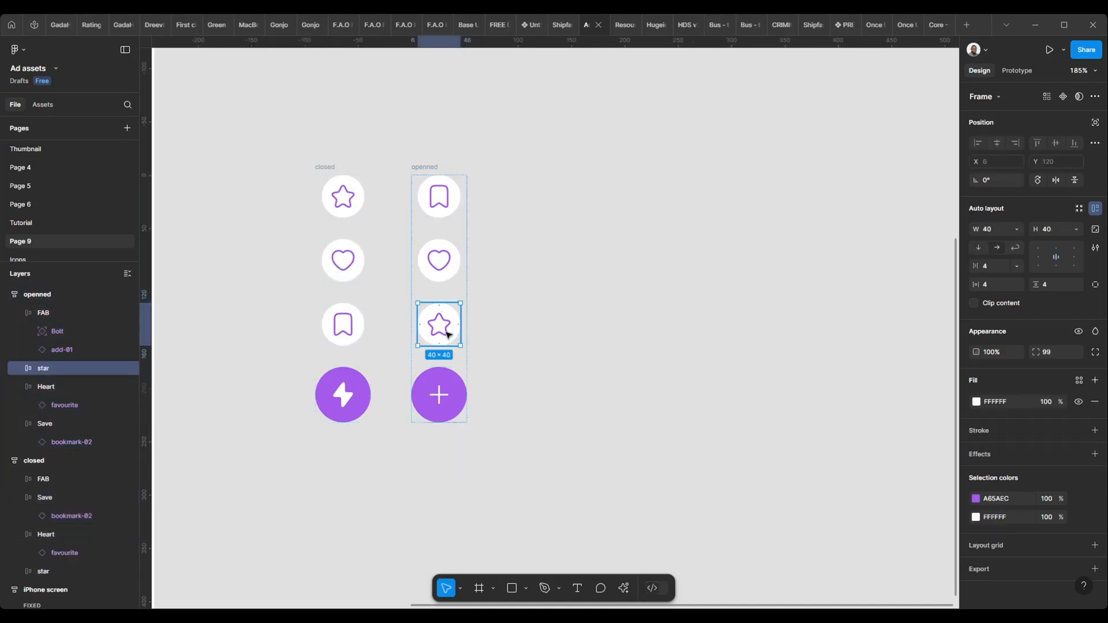
key("Up")
key("Up")
left_click(440, 257)
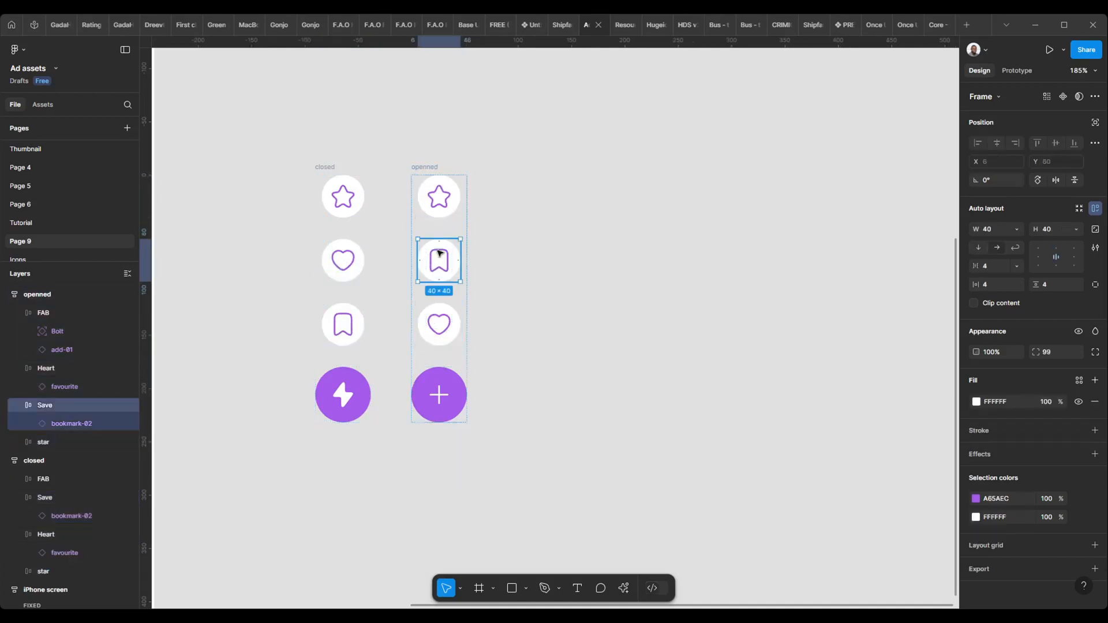
key("Down")
left_click(637, 276)
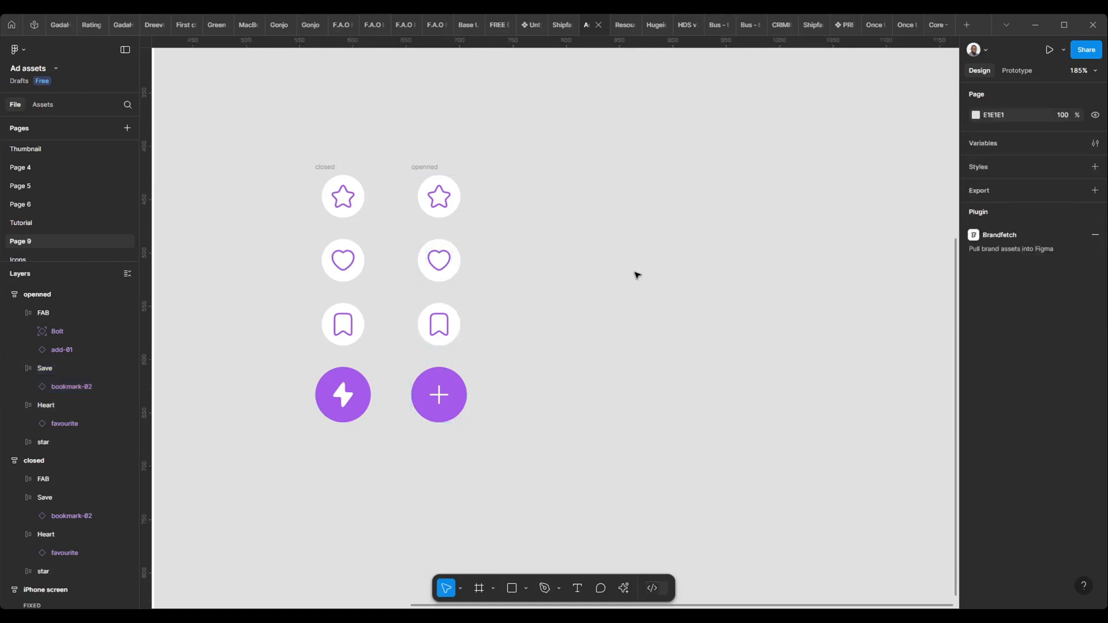
Step: Collapse the closed stack with an item spacing of -58 and set its canvas stacking to First on top
left_click(325, 167)
left_click_drag(975, 266, 885, 271)
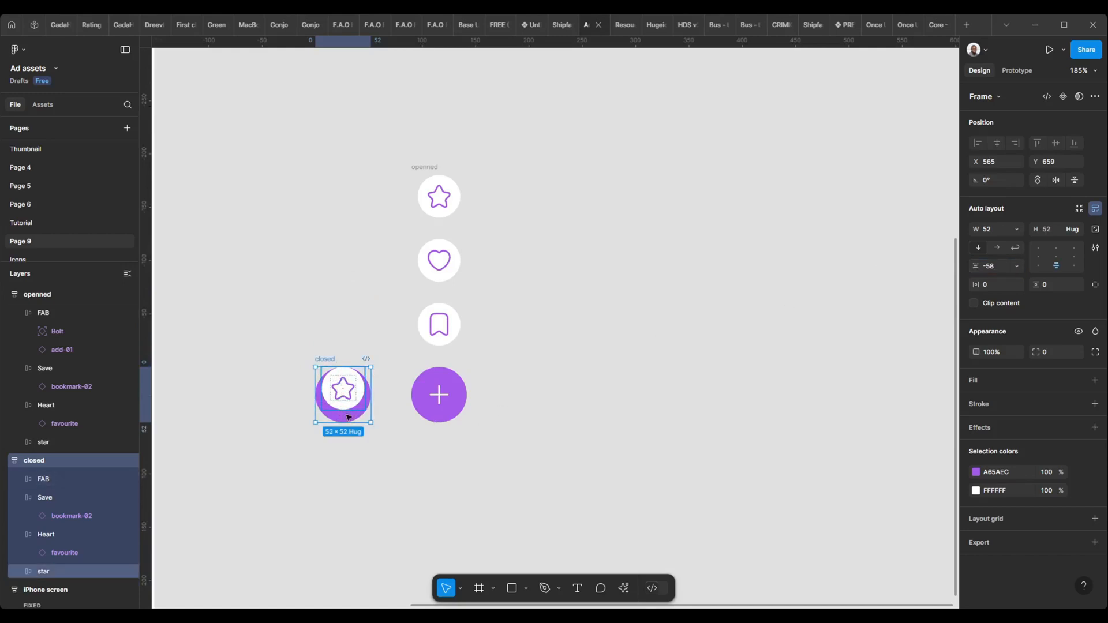
left_click(1095, 247)
left_click(903, 367)
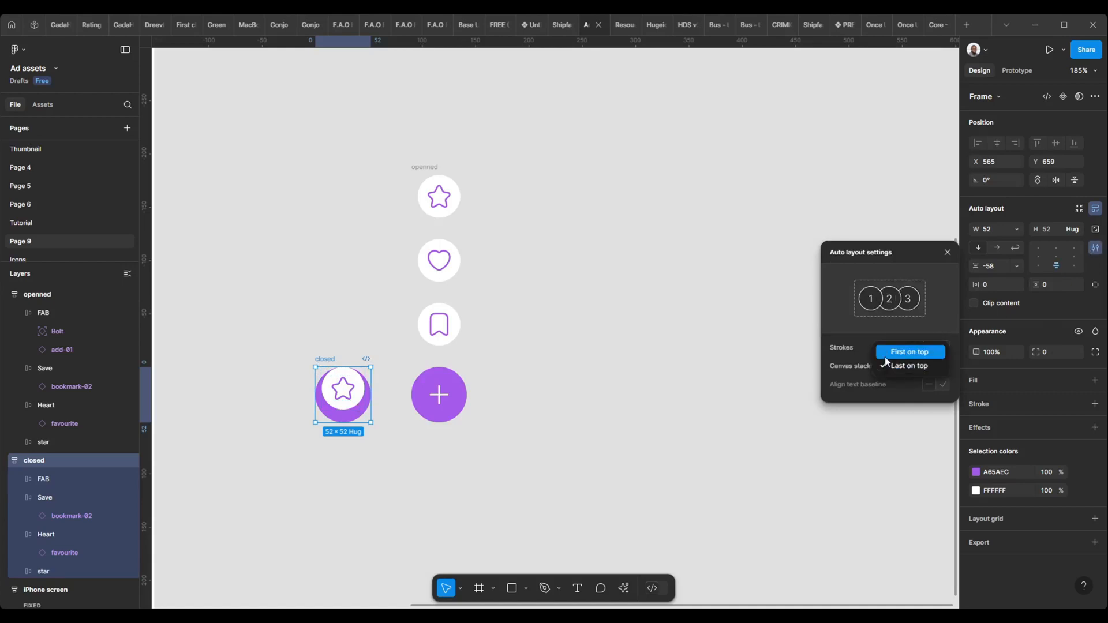
left_click(887, 358)
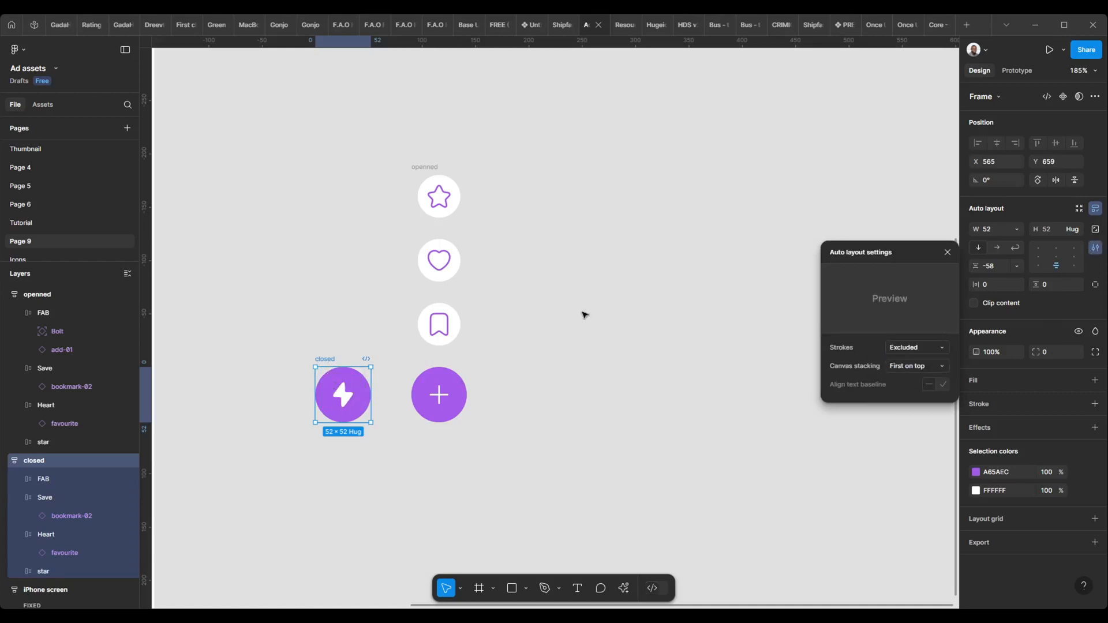
Step: Set the openned stack's canvas stacking to First on top
left_click(449, 176)
left_click(1094, 248)
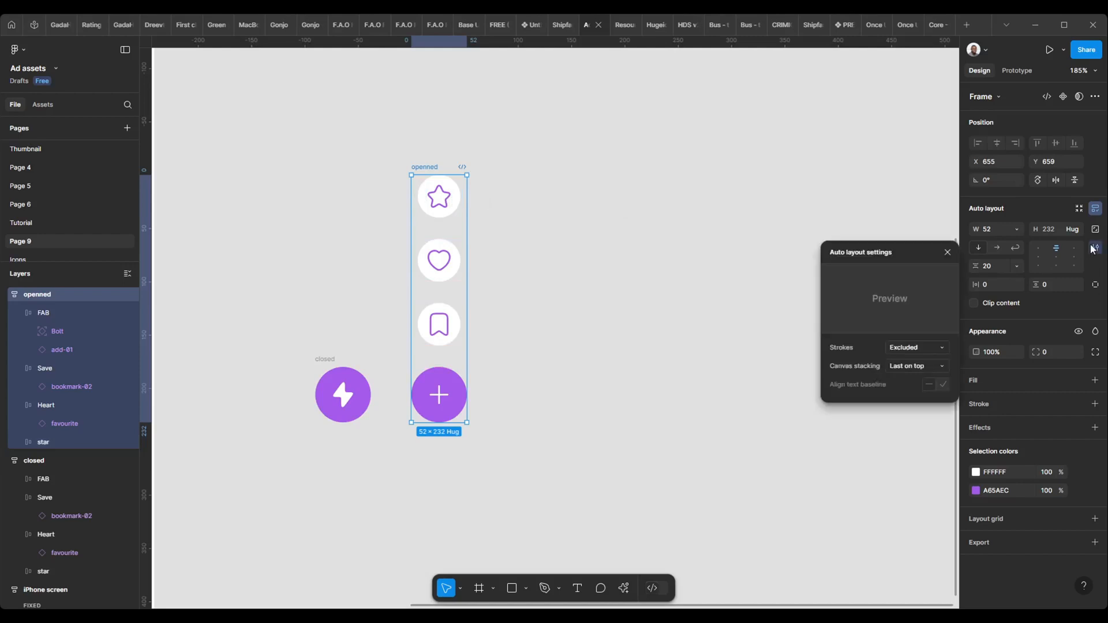
left_click(906, 366)
left_click(903, 353)
left_click(613, 318)
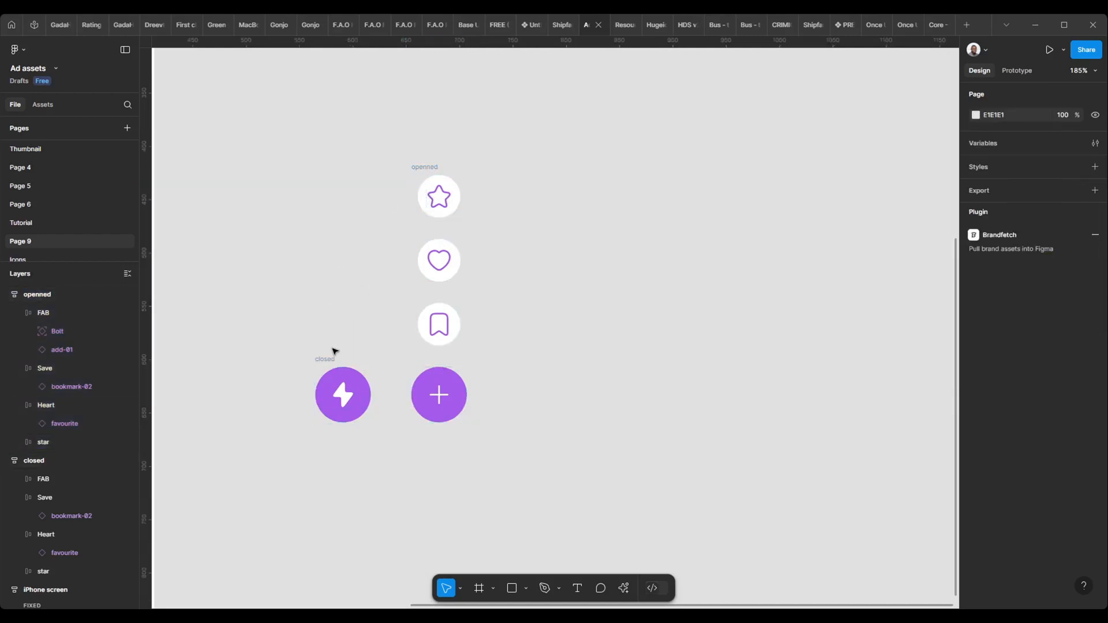
Step: Set the closed stack's item spacing to -222
left_click(334, 359)
left_click_drag(975, 266, 825, 279)
left_click(661, 278)
scroll(215, 212, "up", 1)
left_click(424, 208)
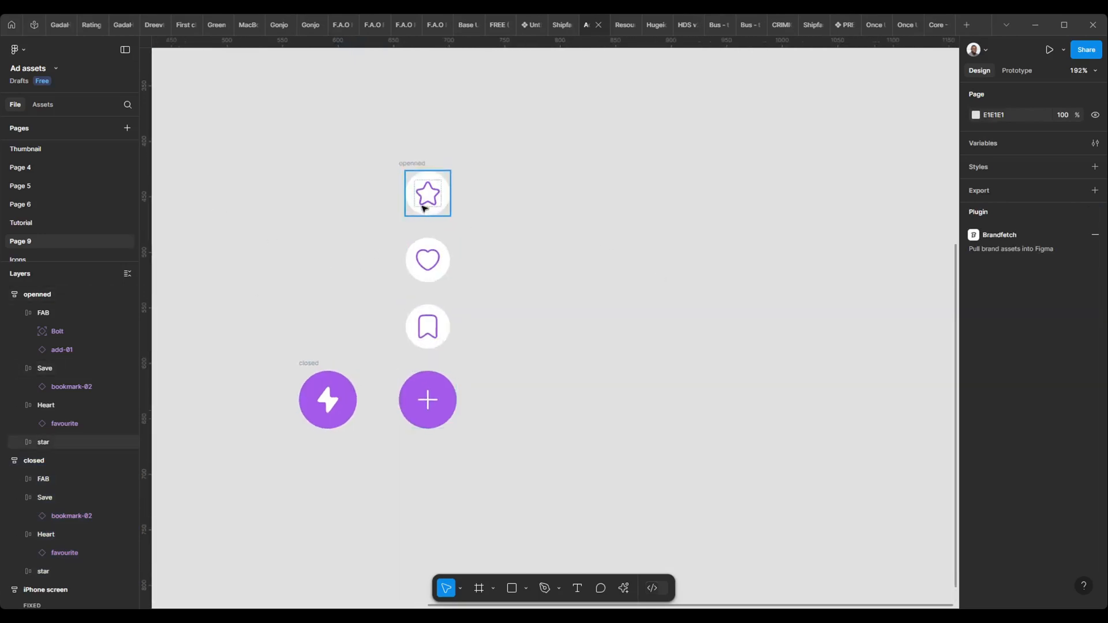
Step: Move the closed stack closer to the openned stack, to X 573
scroll(368, 315, "down", 3)
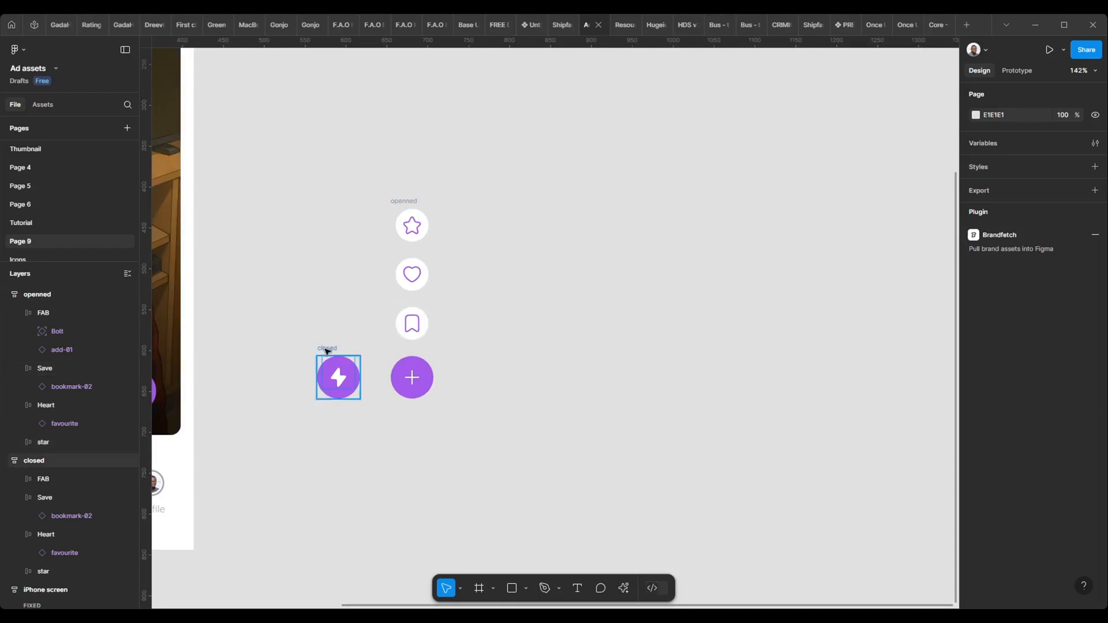
left_click(333, 348)
left_click_drag(333, 348, 339, 348)
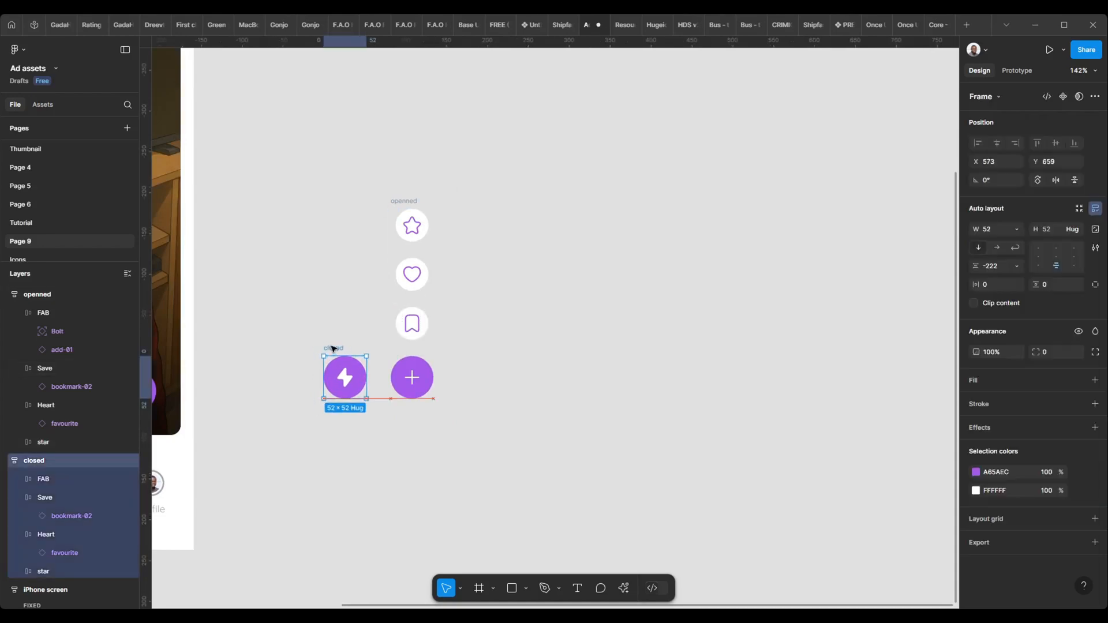
scroll(318, 378, "up", 5)
scroll(581, 411, "left", 2)
scroll(249, 290, "down", 4)
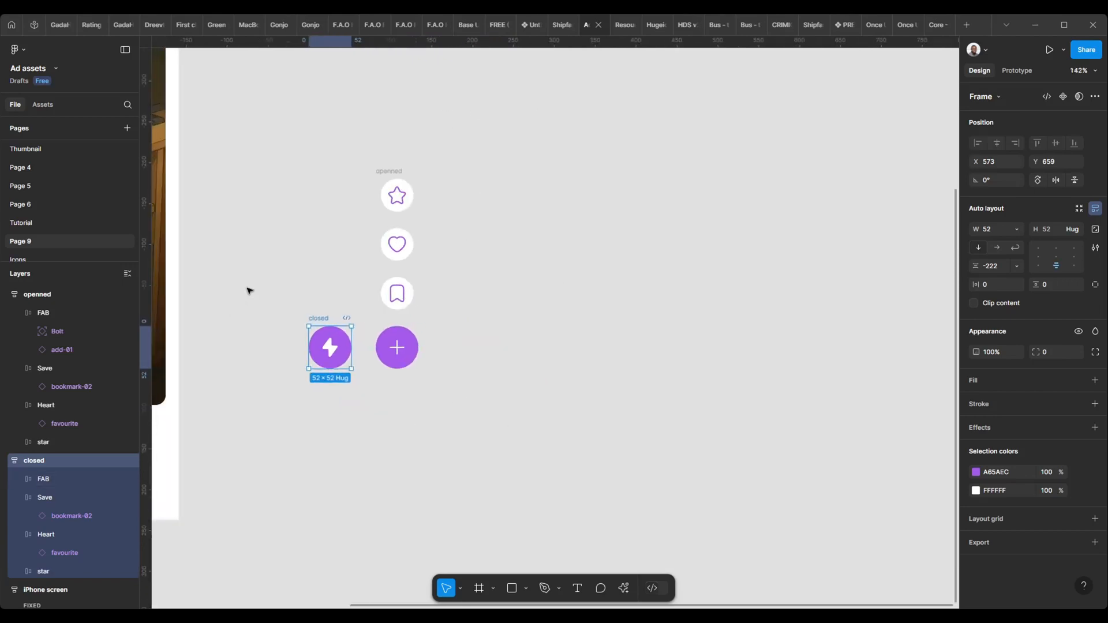
Step: Combine the closed and openned stacks into one component set
left_click_drag(282, 147, 555, 474)
scroll(319, 379, "up", 4)
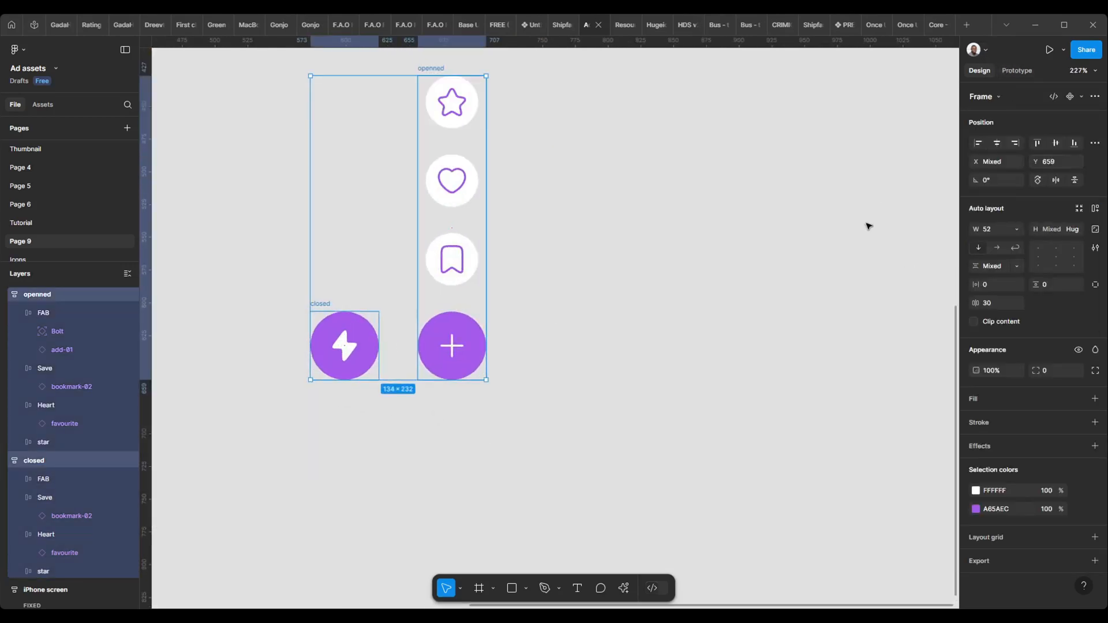
left_click(1082, 96)
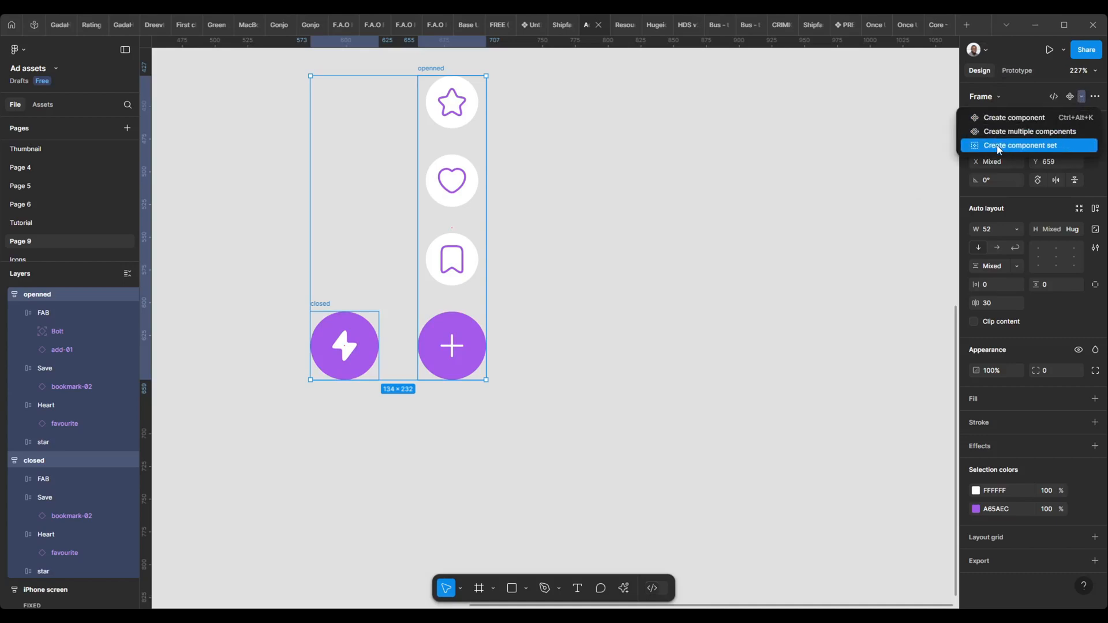
key("Return")
scroll(346, 346, "up", 1)
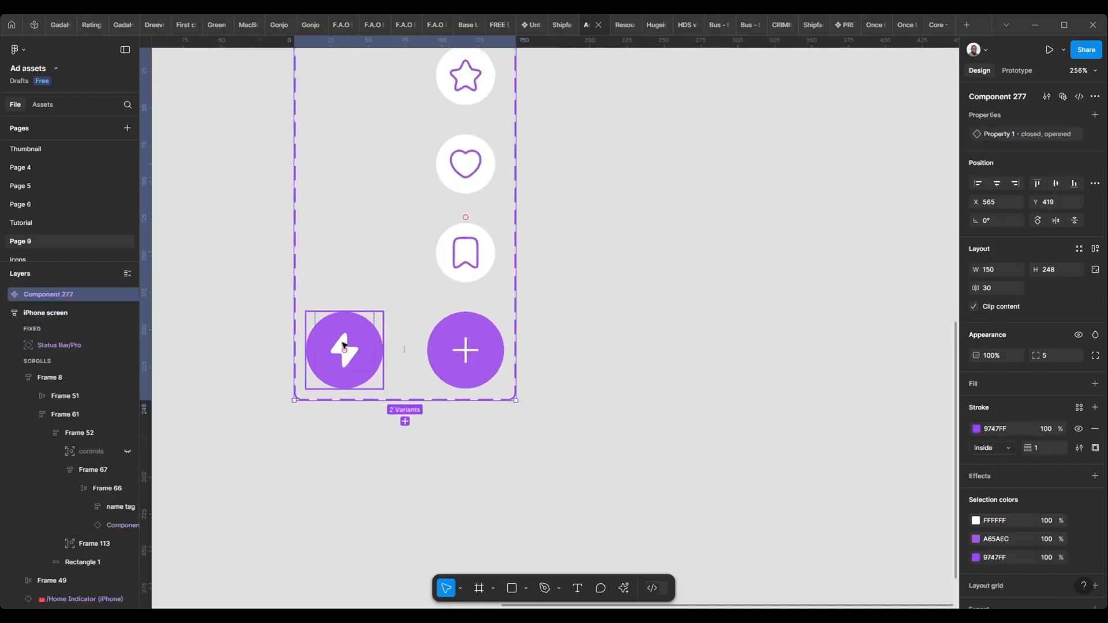
Step: Add an On tap interaction that changes the closed variant to openned with Smart animate, Linear curve and 300 ms duration
scroll(369, 346, "down", 3)
double_click(366, 388)
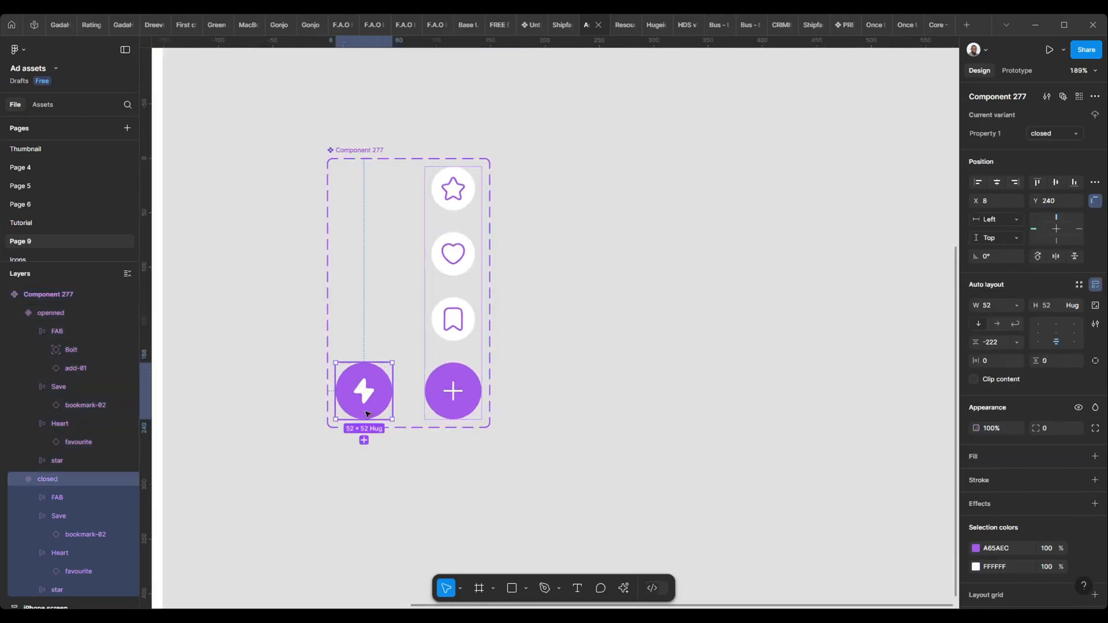
left_click(1032, 73)
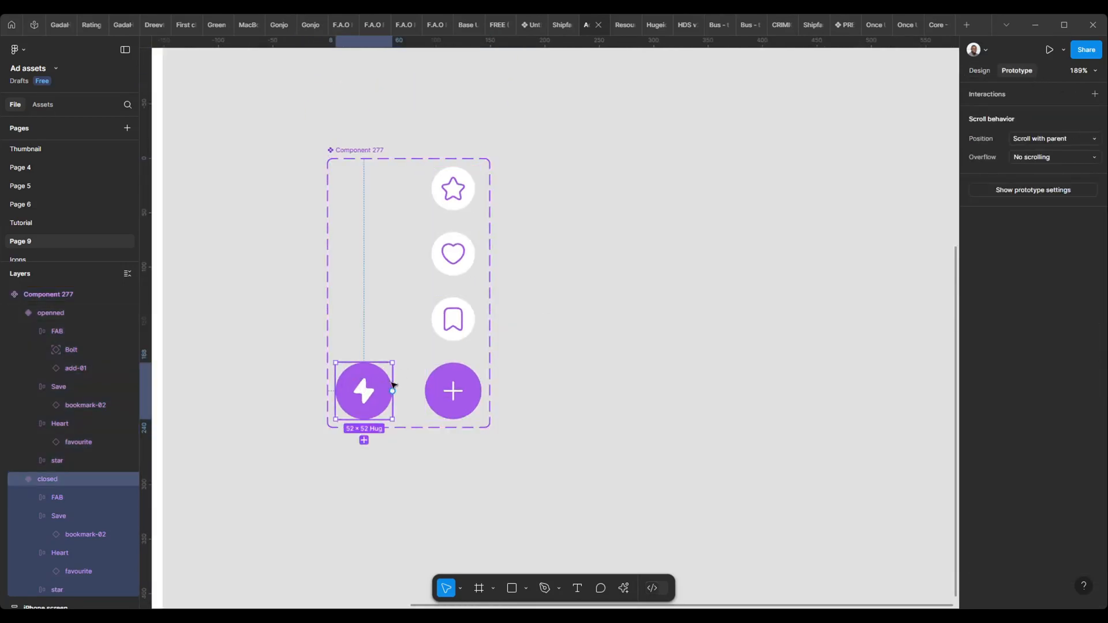
left_click_drag(392, 391, 496, 184)
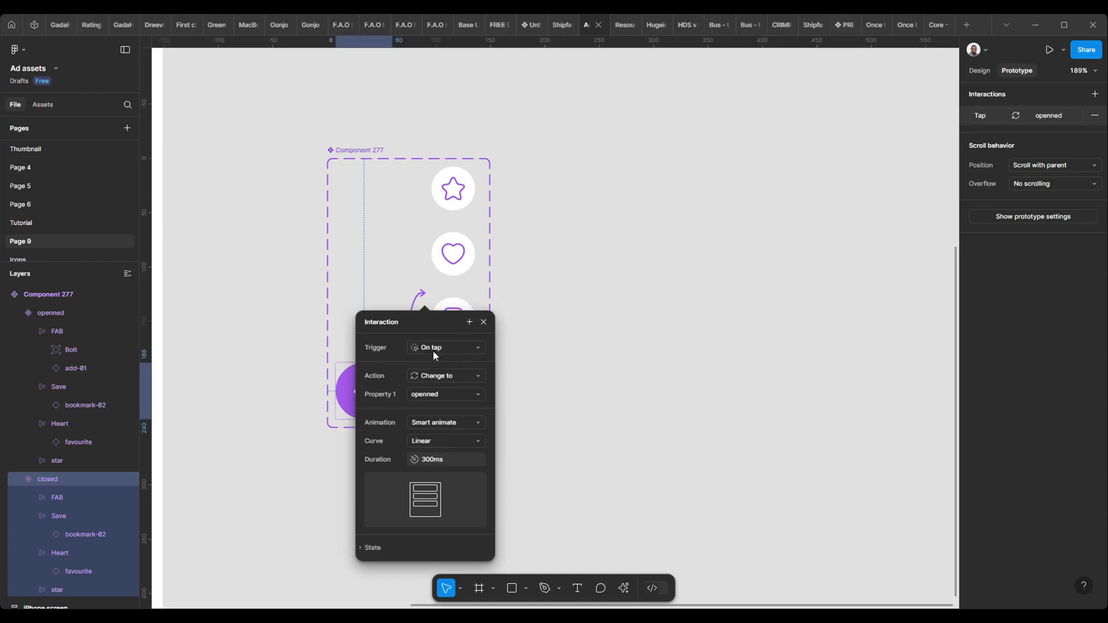
left_click(611, 398)
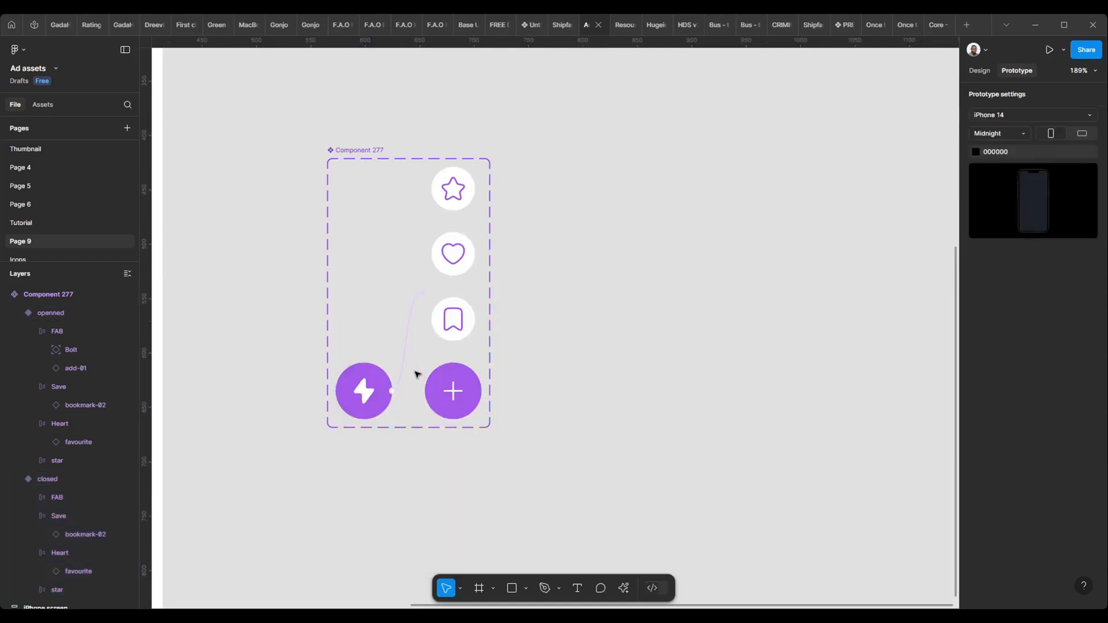
Step: Add an On tap interaction that changes the openned variant to closed with Smart animate, Linear curve and 300 ms duration
left_click(436, 365)
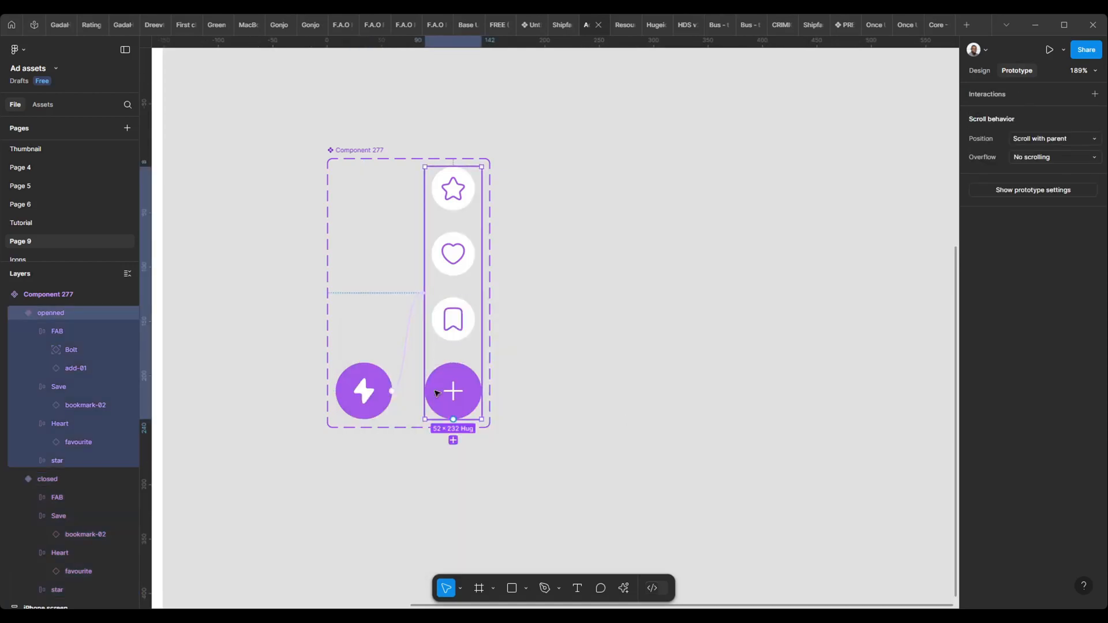
left_click_drag(425, 302, 366, 386)
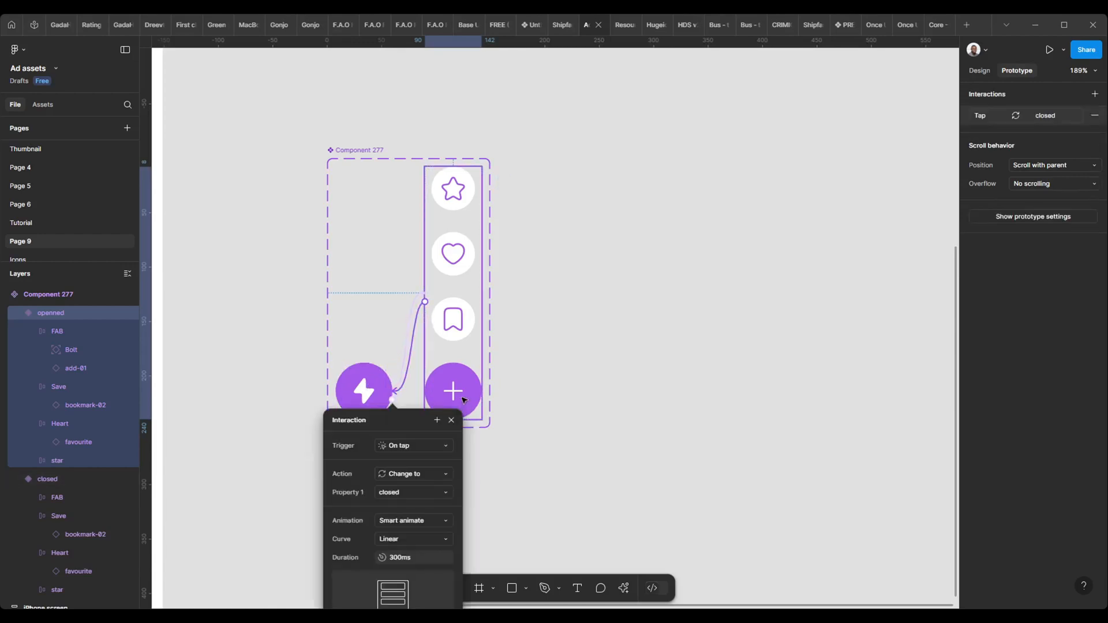
left_click(572, 400)
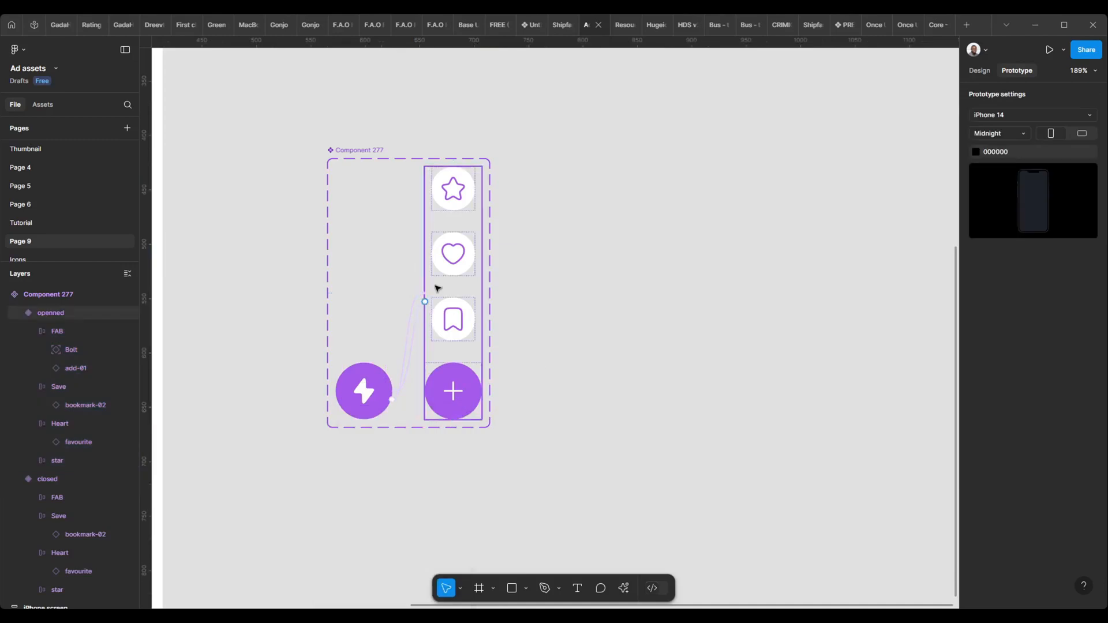
Step: Shrink the openned variant's frame to 52 × 52 around the plus button, leaving the three icon buttons overflowing above it
left_click(438, 285)
key("shift+e")
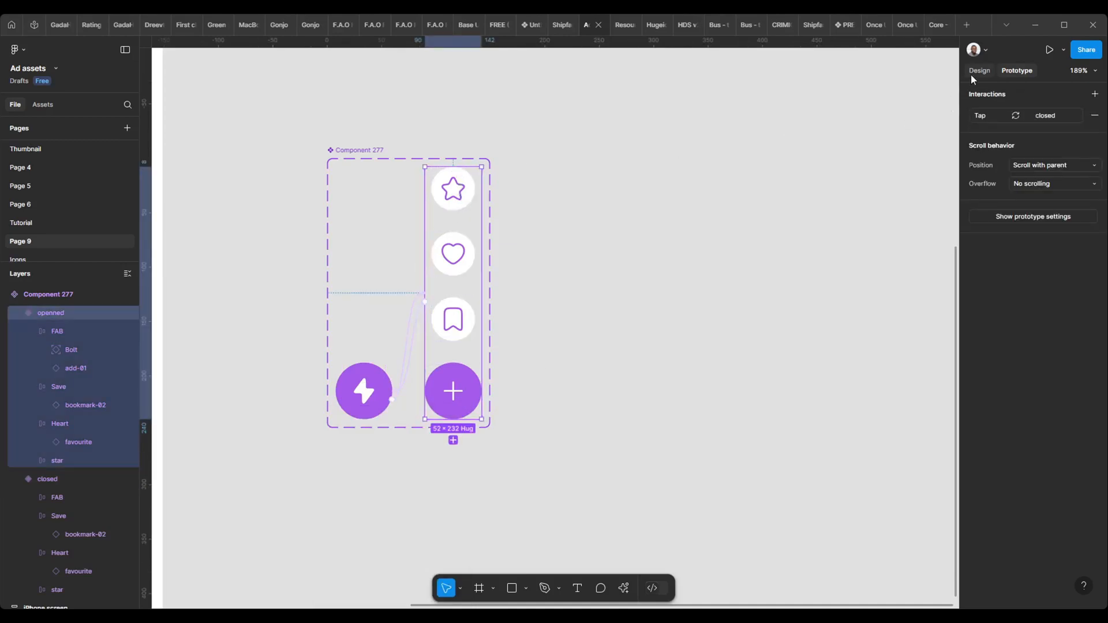
left_click_drag(458, 174, 451, 396)
scroll(344, 389, "down", 2)
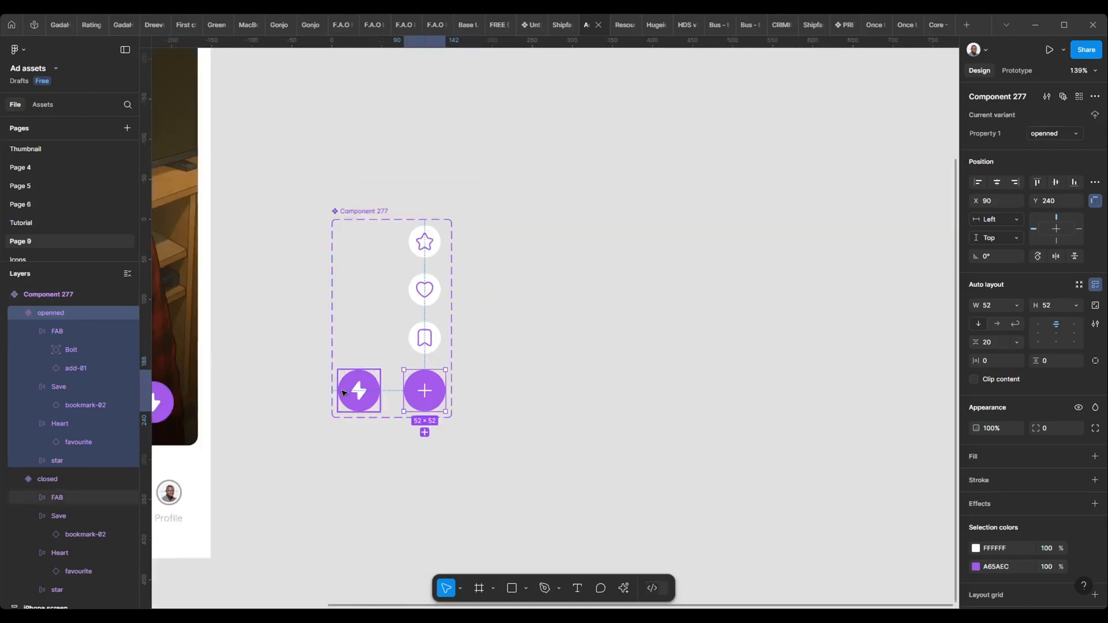
left_click(347, 388)
scroll(714, 371, "left", 5)
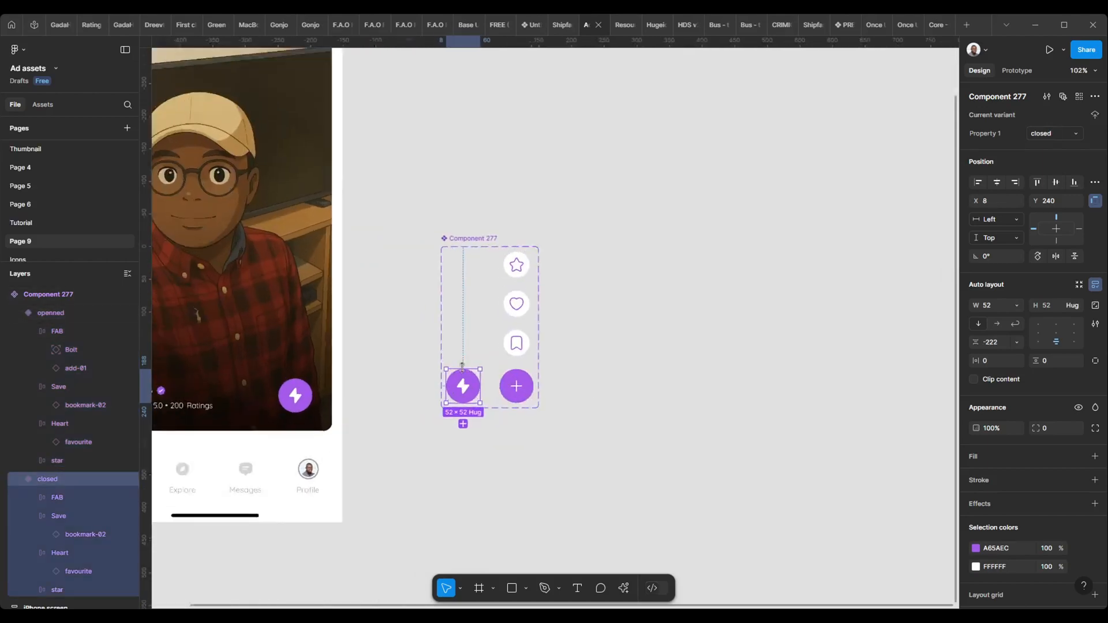
left_click(536, 386)
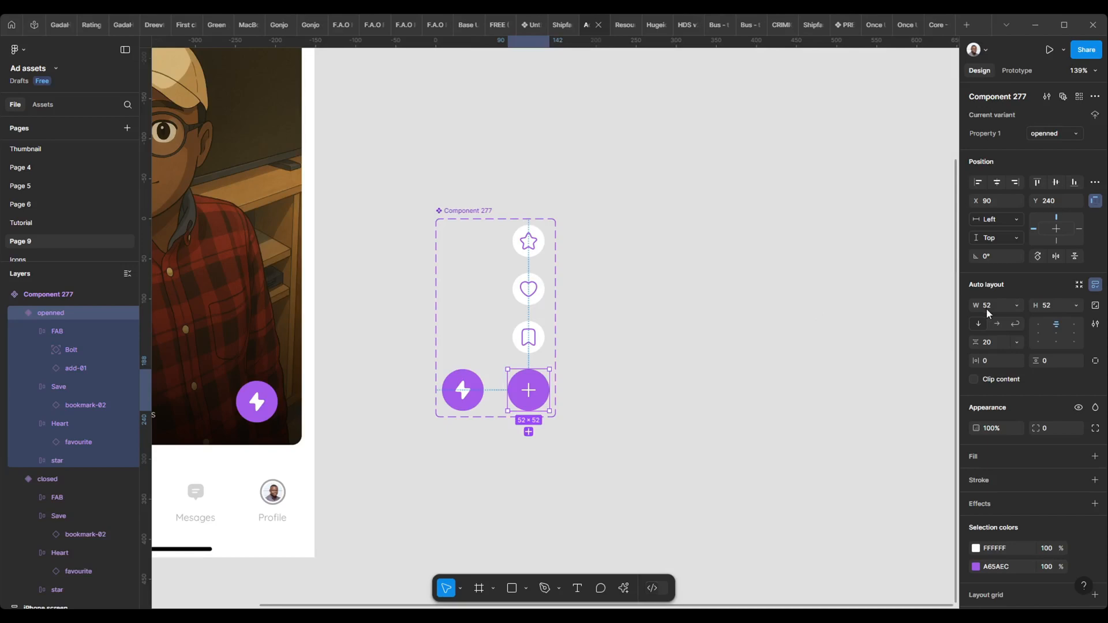
left_click(975, 380)
left_click(982, 380)
scroll(895, 428, "down", 4)
scroll(662, 471, "up", 4)
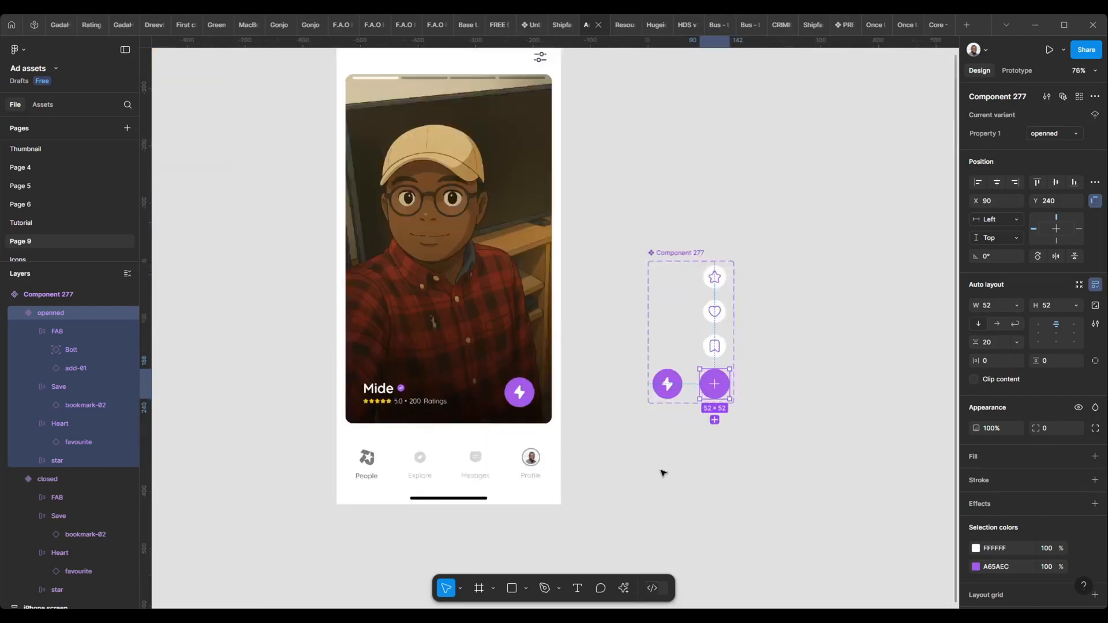
Step: Replace the outdated floating button instance on the phone screen's profile card with the closed variant of Component 277
left_click(670, 377)
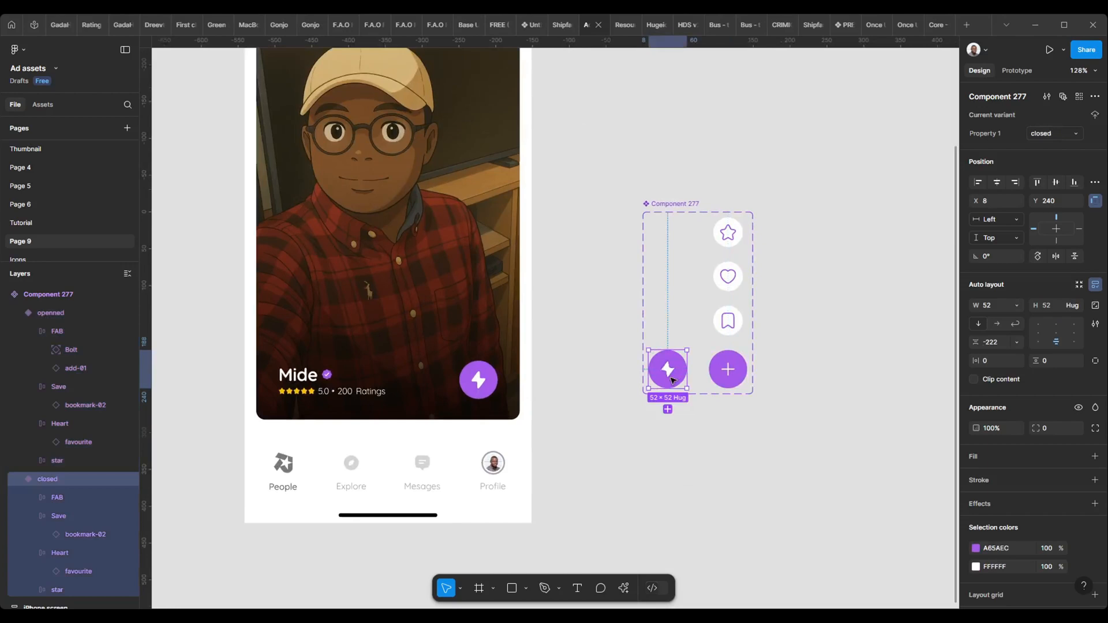
left_click(490, 387)
double_click(476, 390)
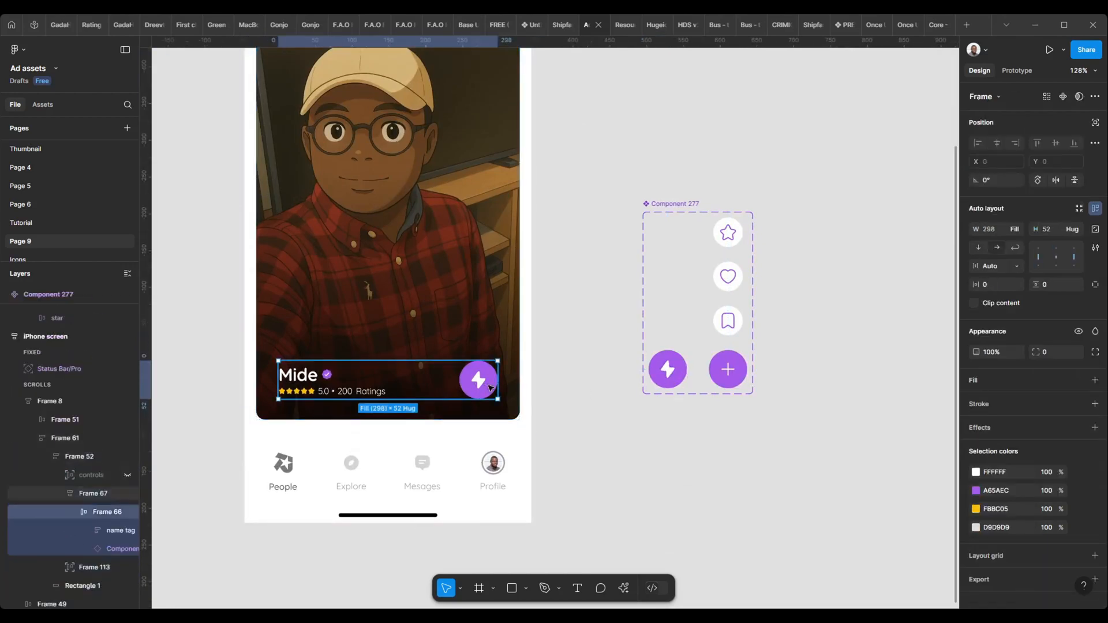
left_click(472, 390)
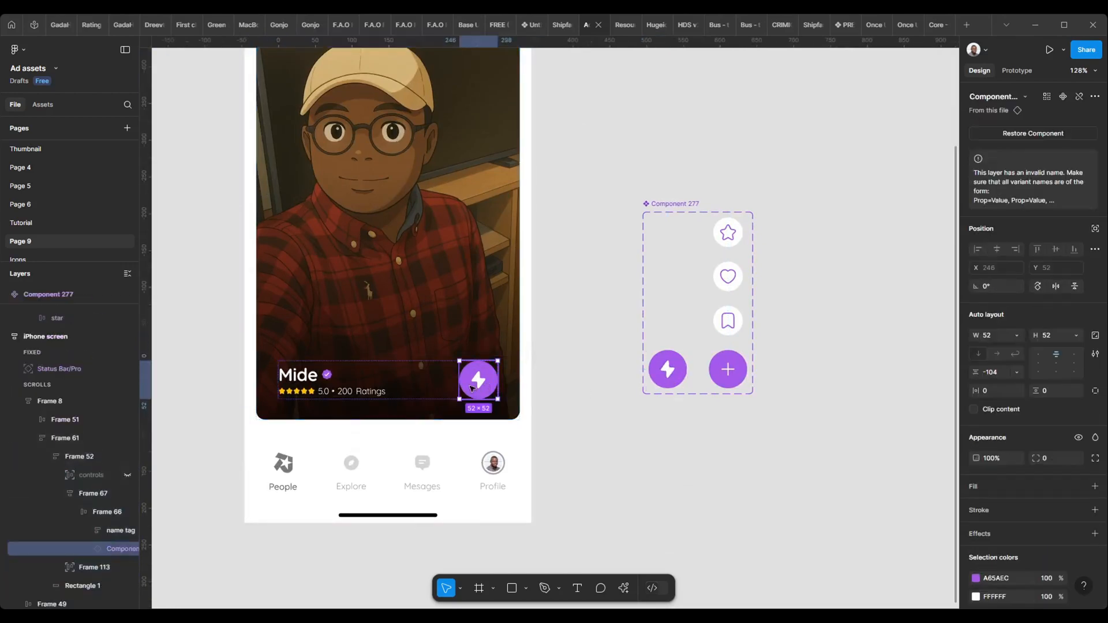
key("ctrl+shift+r")
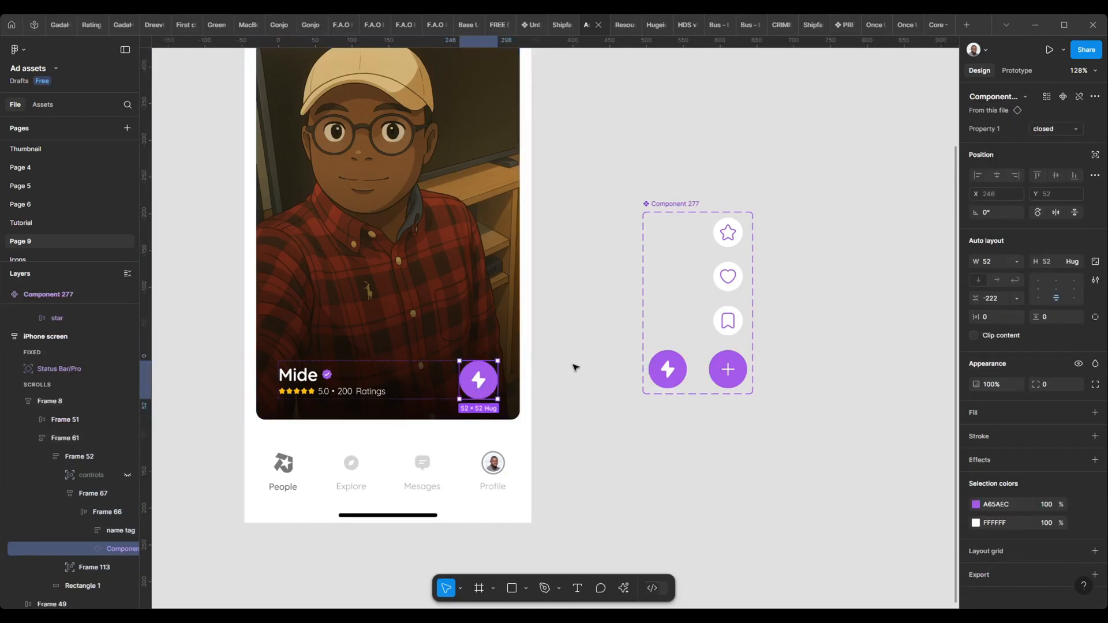
Step: Preview the iPhone screen prototype and test expanding and collapsing the floating button menu
left_click(574, 368)
left_click_drag(544, 396, 482, 423)
scroll(384, 407, "down", 6)
scroll(300, 183, "up", 1)
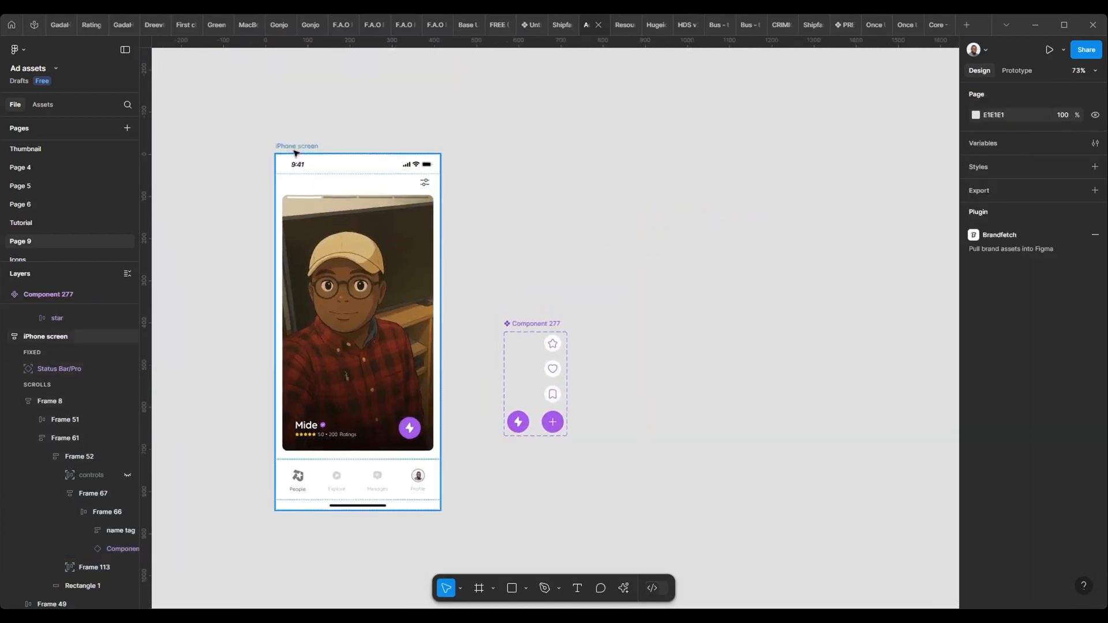
left_click(297, 148)
key("shift+space")
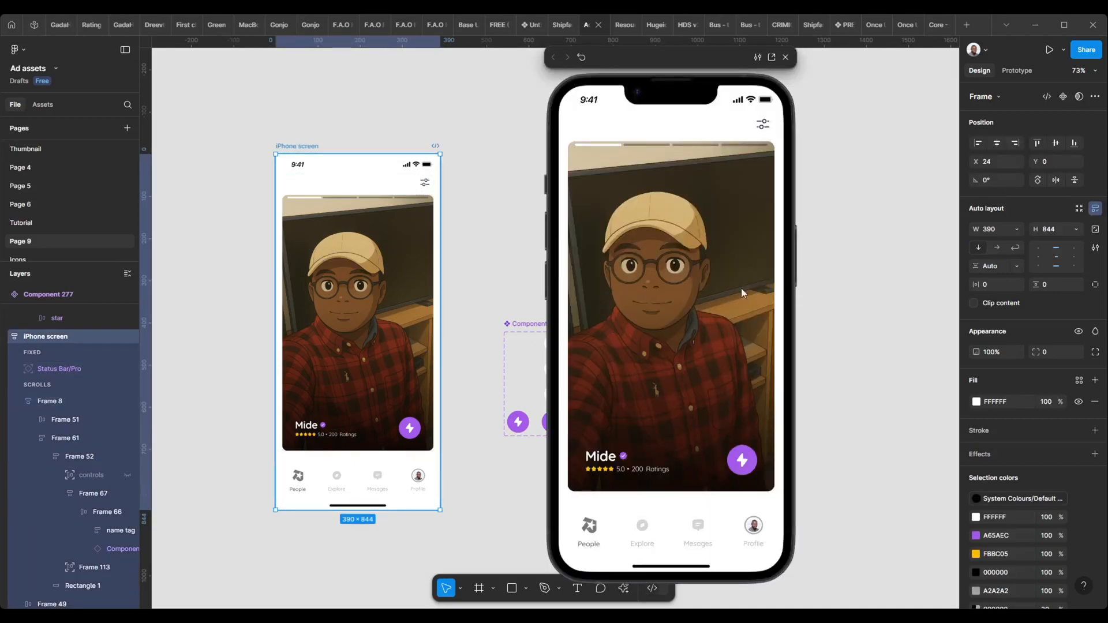
left_click(741, 460)
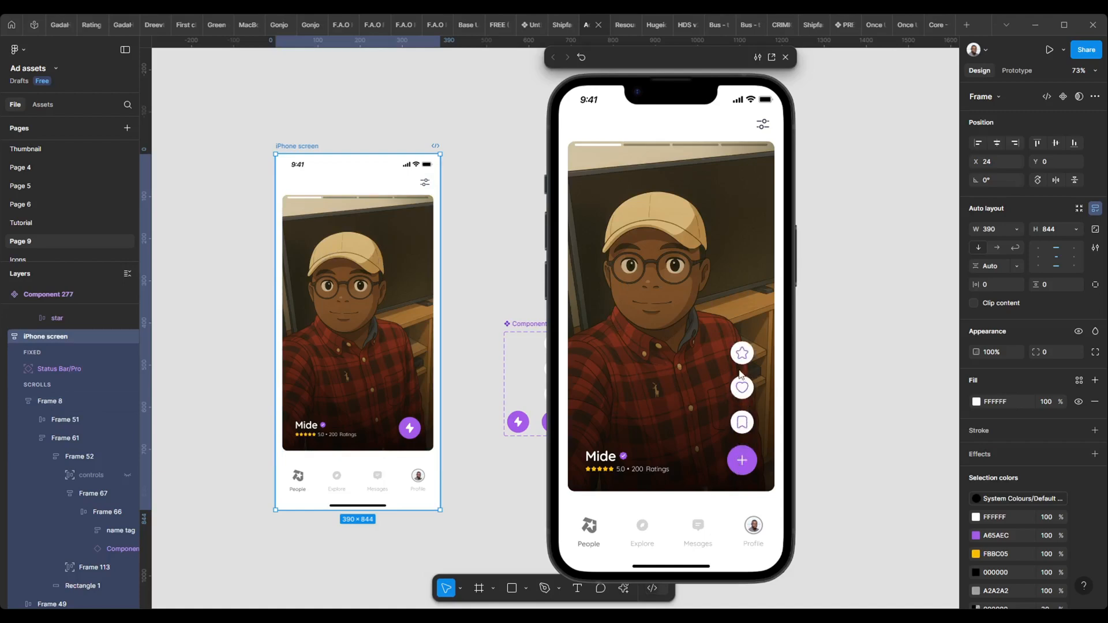
left_click(746, 471)
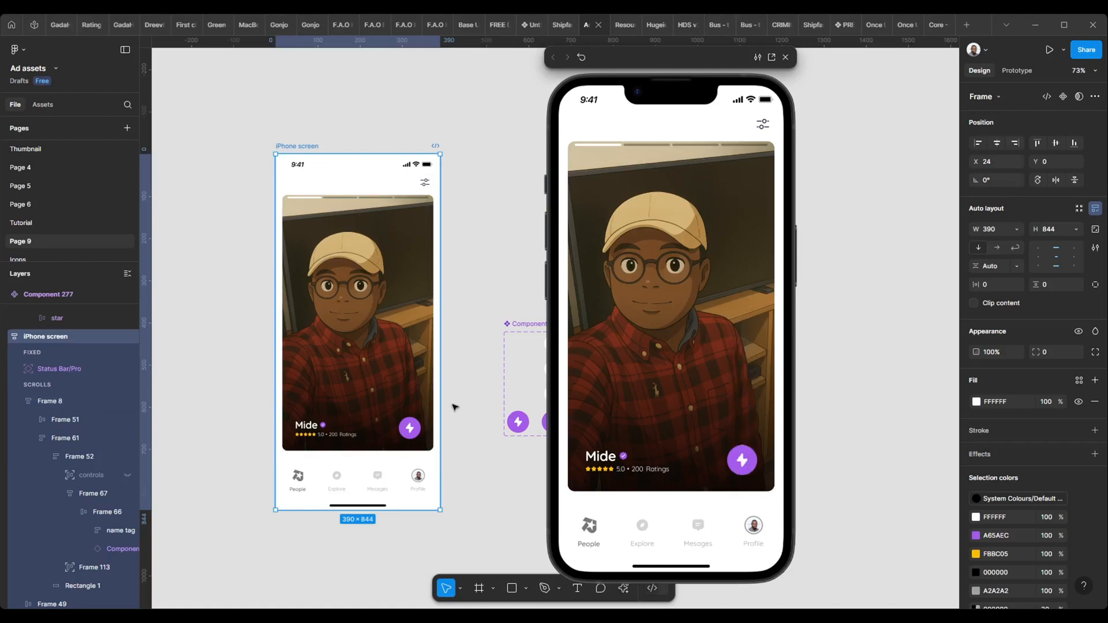
Step: Rotate the add-01 icon in the openned variant's FAB to 45° so the plus becomes a close cross
scroll(479, 411, "up", 10)
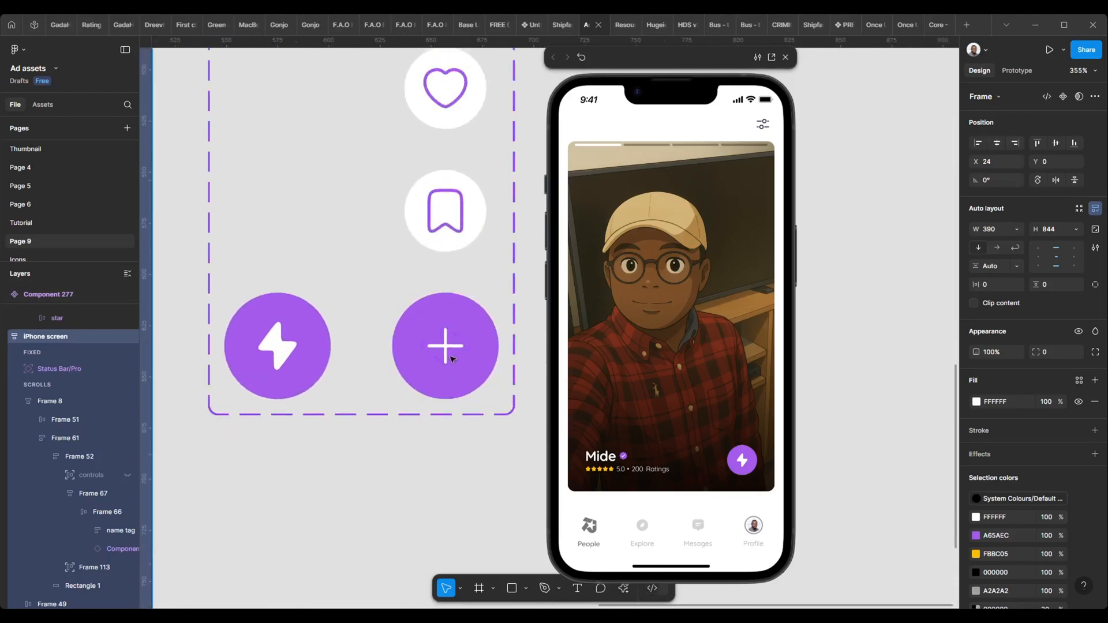
left_click(445, 353, "ctrl")
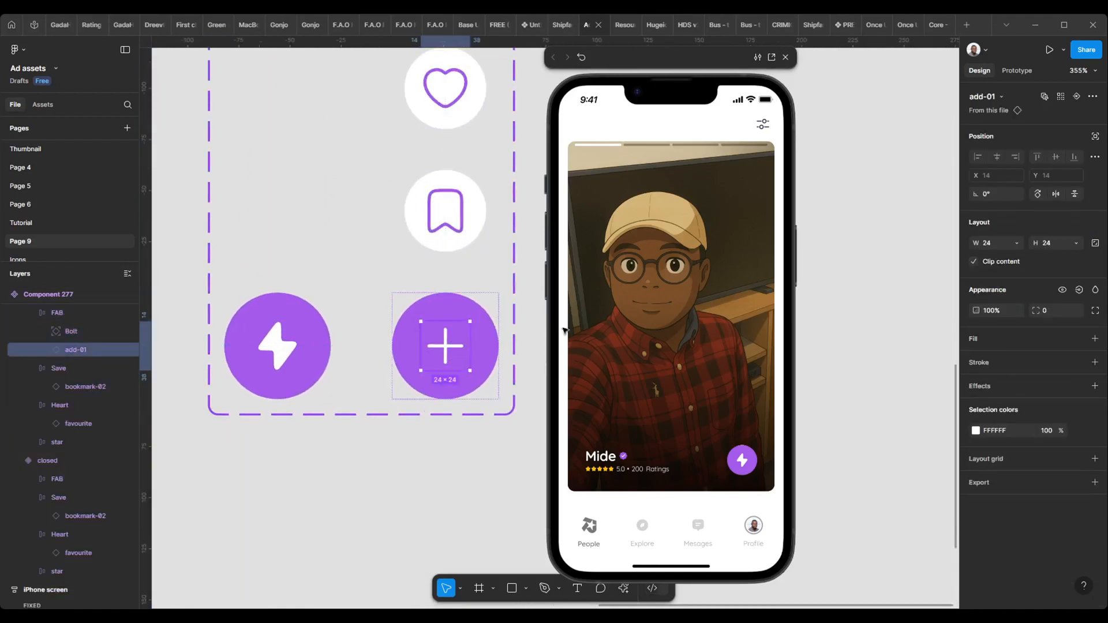
left_click(987, 195)
type("45")
key("Return")
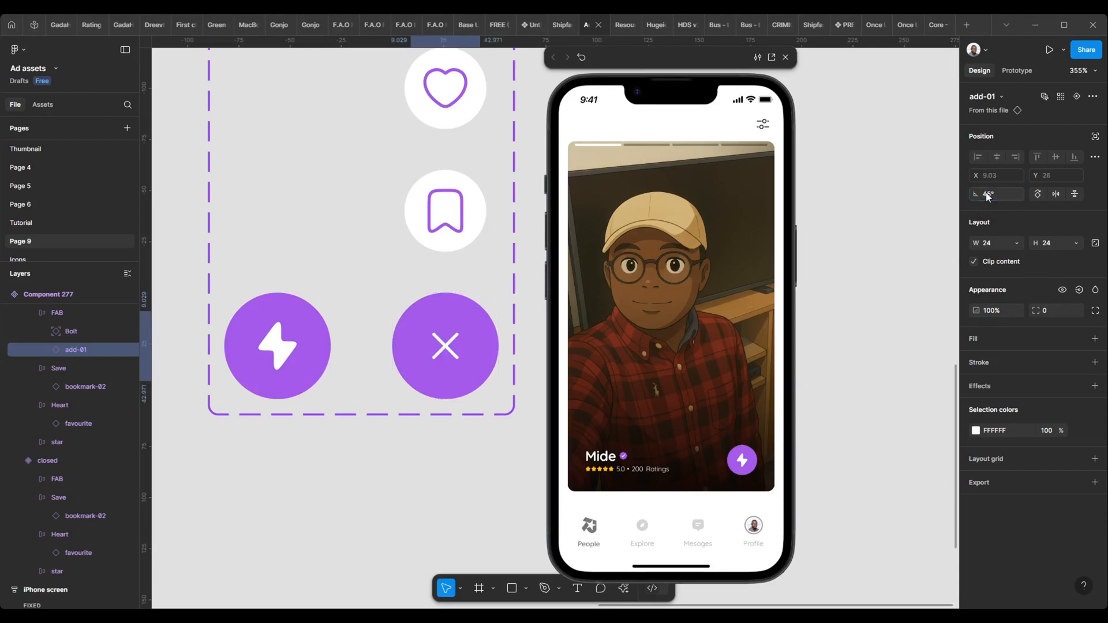
key("minus")
left_click(511, 363)
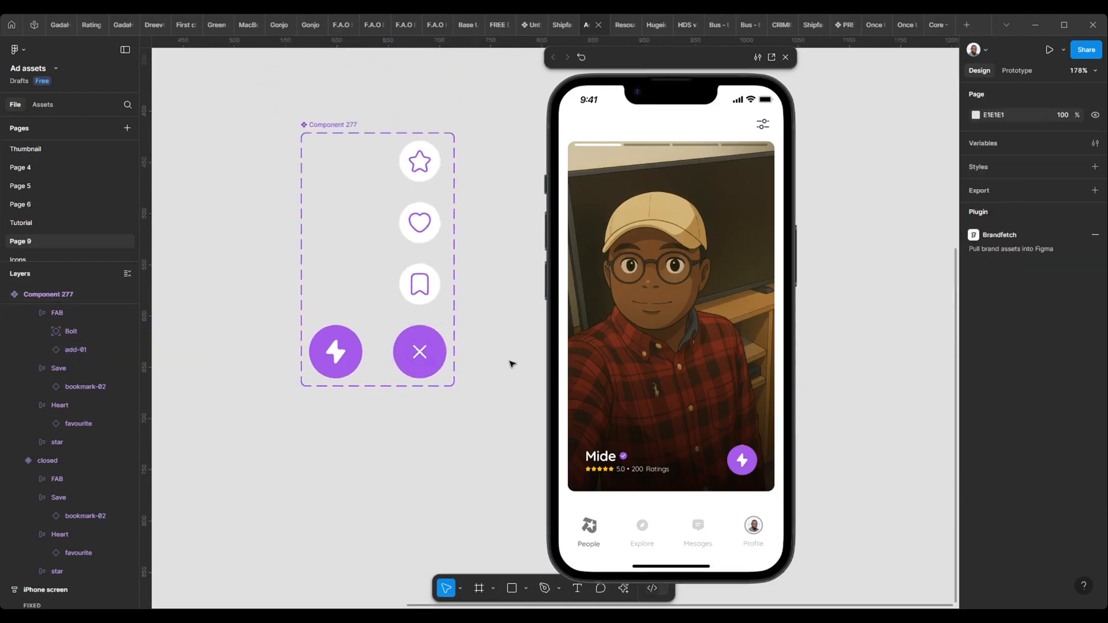
Step: Test the menu's open and close animation repeatedly in the prototype preview, and close the preview
left_click(742, 457)
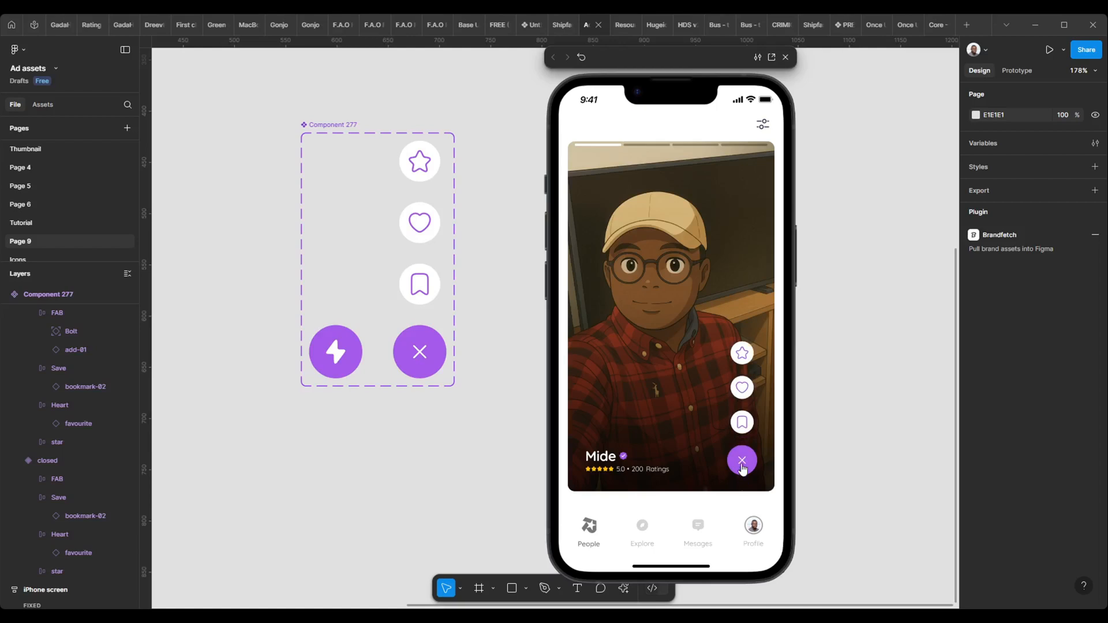
left_click(743, 462)
left_click(745, 470)
left_click(744, 475)
left_click(743, 463)
left_click(742, 464)
left_click(743, 463)
left_click(742, 462)
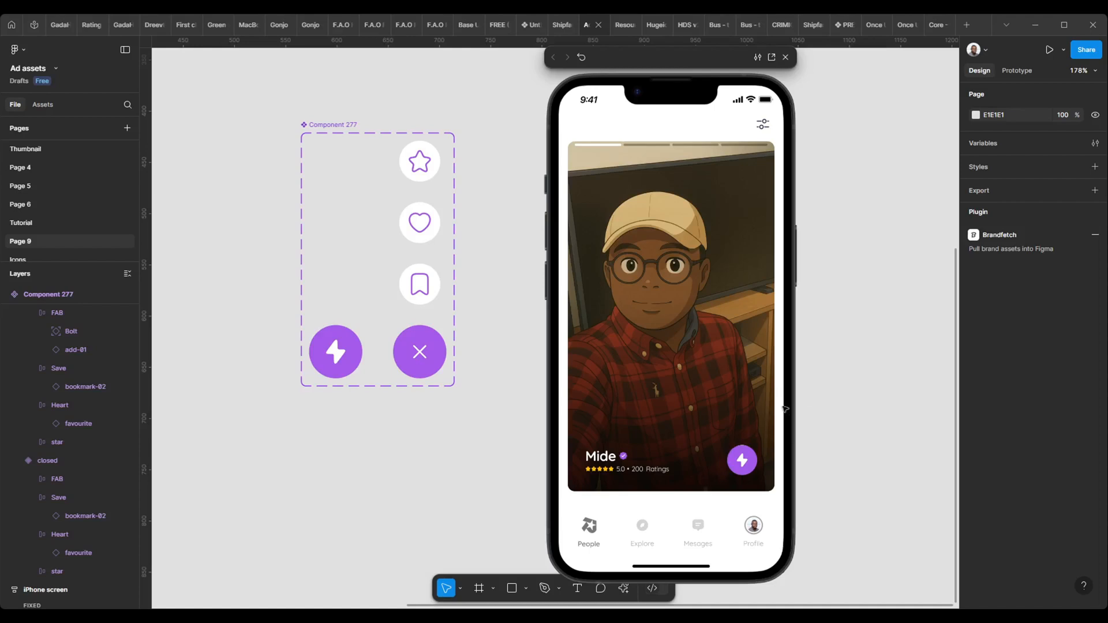
left_click(786, 58)
Step: Place instances of both variants below the component set at Y 920, and set the one at X 663 to openned
scroll(460, 319, "down", 5)
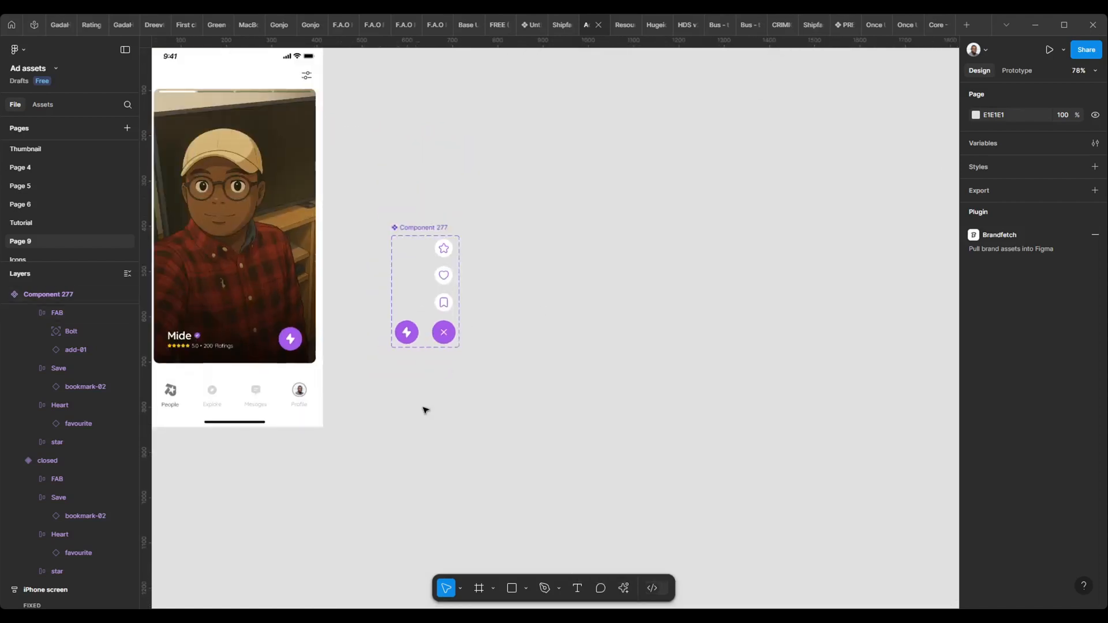
scroll(420, 351, "down", 3)
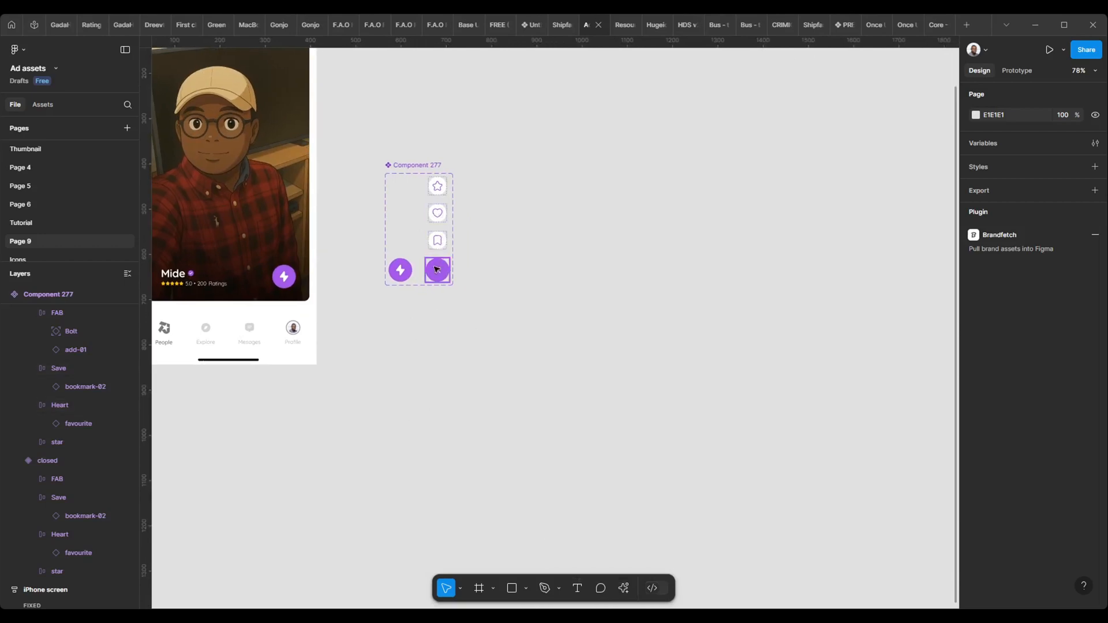
left_click(437, 271)
key("ctrl+a")
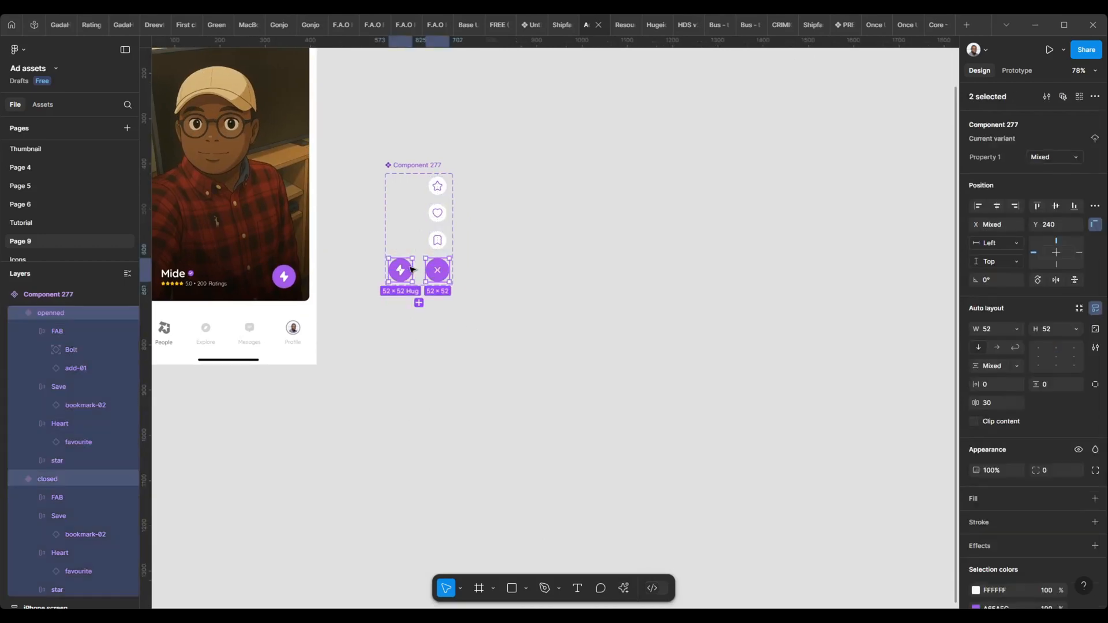
left_click_drag(439, 269, 444, 385)
left_click(394, 331)
scroll(416, 386, "up", 1, "ctrl")
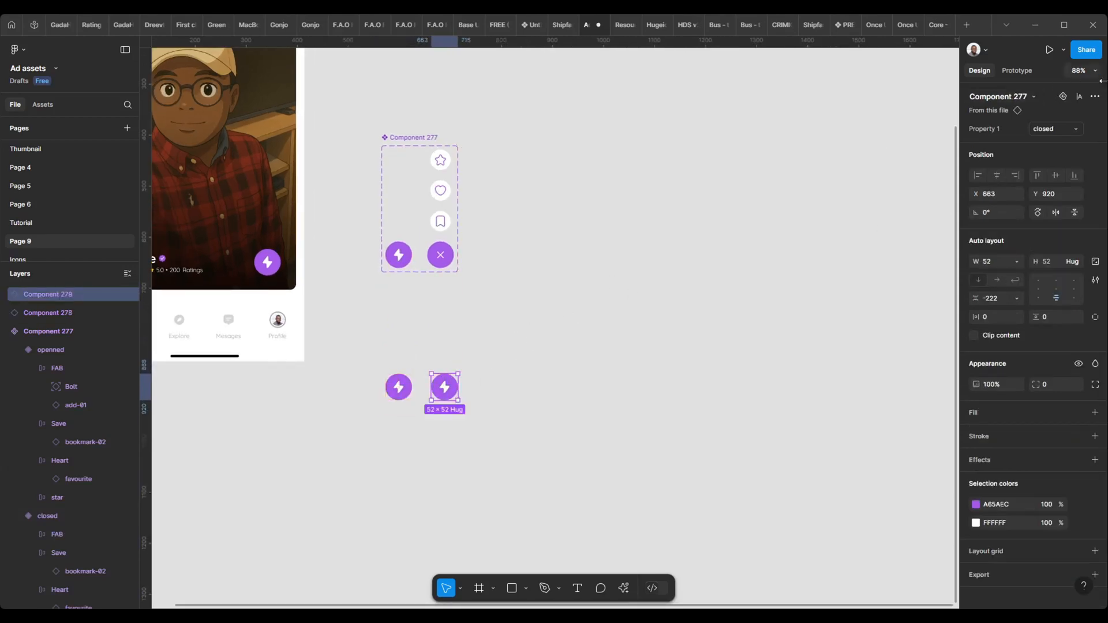
left_click(1063, 129)
left_click(1008, 143)
Step: Detach both instances below the component set from Component 277, turning them into plain frames
left_click(398, 386)
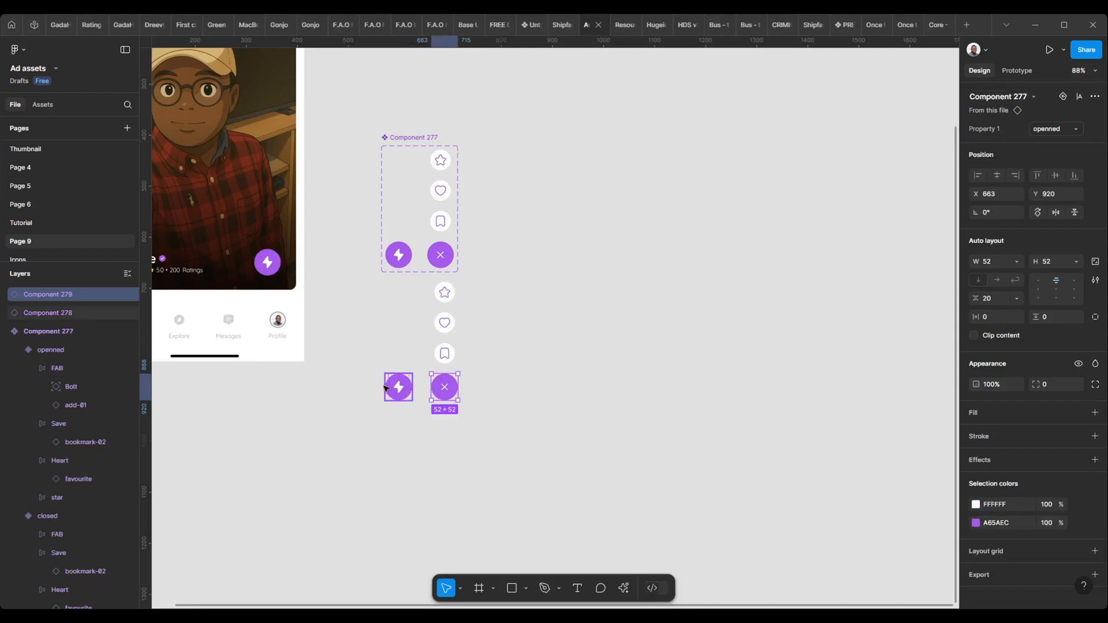
left_click_drag(379, 313, 513, 433)
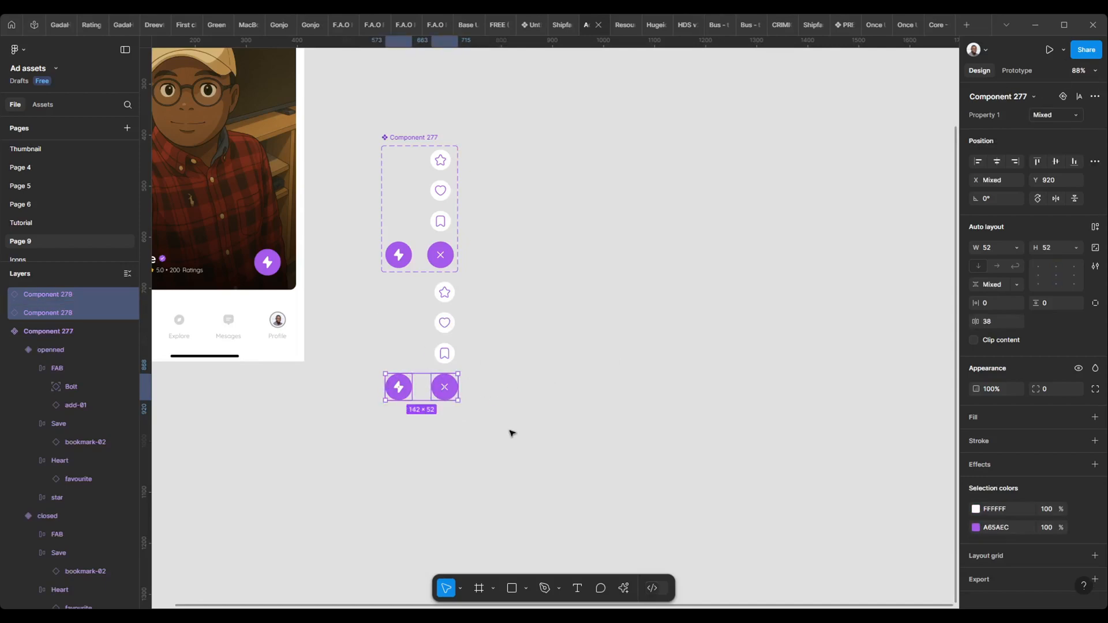
left_click(1095, 96)
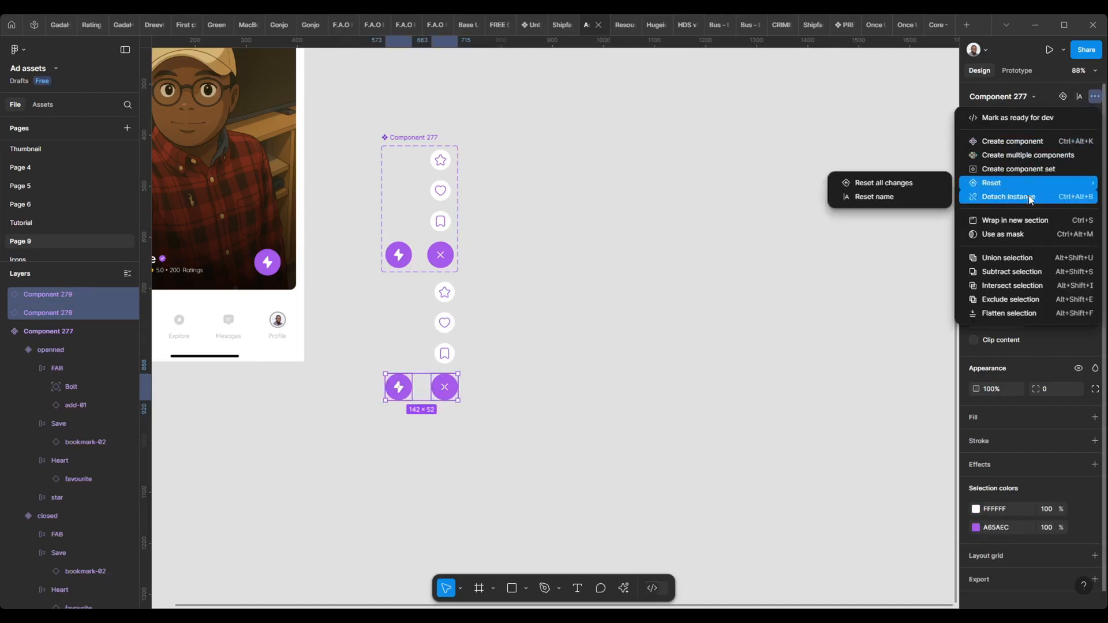
left_click(1030, 197)
scroll(378, 382, "up", 2)
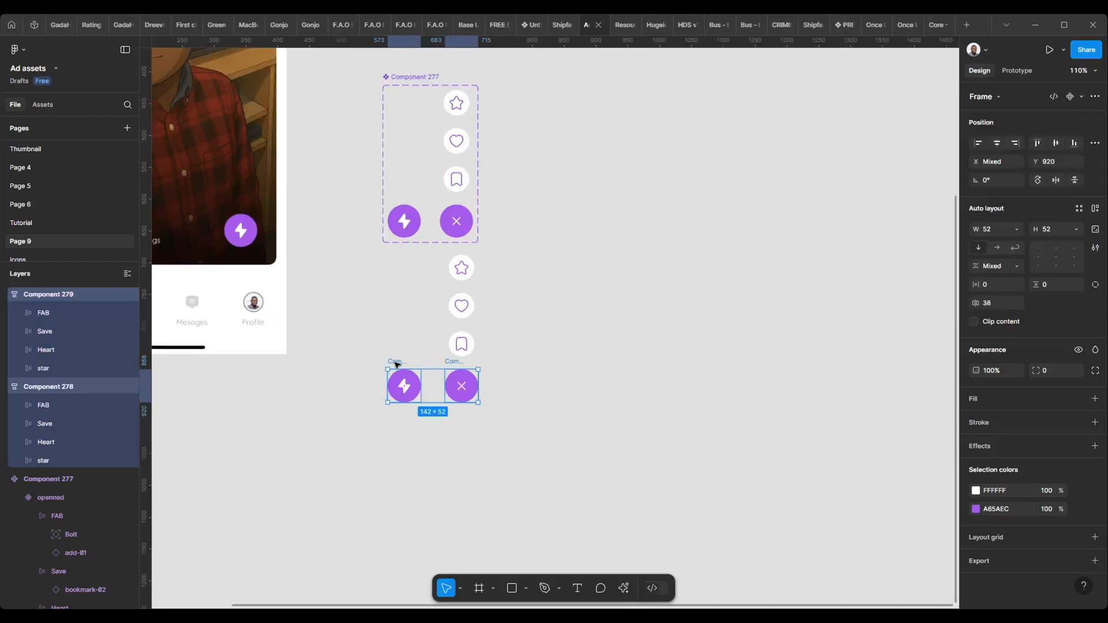
Step: Move the two detached frames farther down the canvas to Y 1168, with the closed one at X 538
left_click_drag(397, 366, 374, 524)
scroll(314, 455, "down", 5)
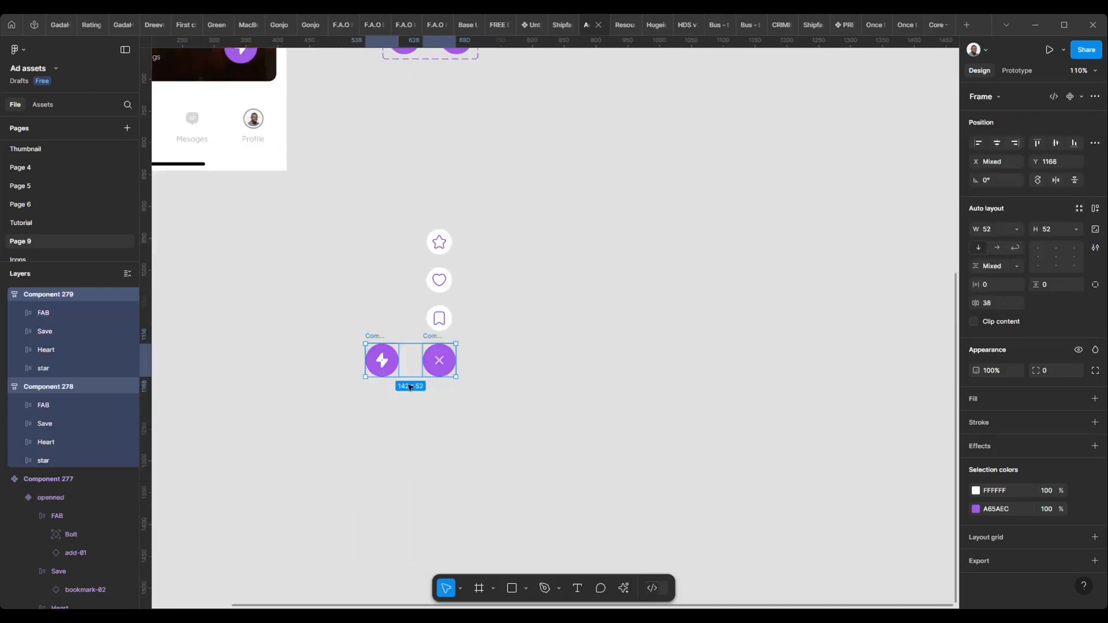
scroll(381, 340, "up", 3, "ctrl")
left_click(425, 361)
scroll(361, 346, "up", 2, "ctrl")
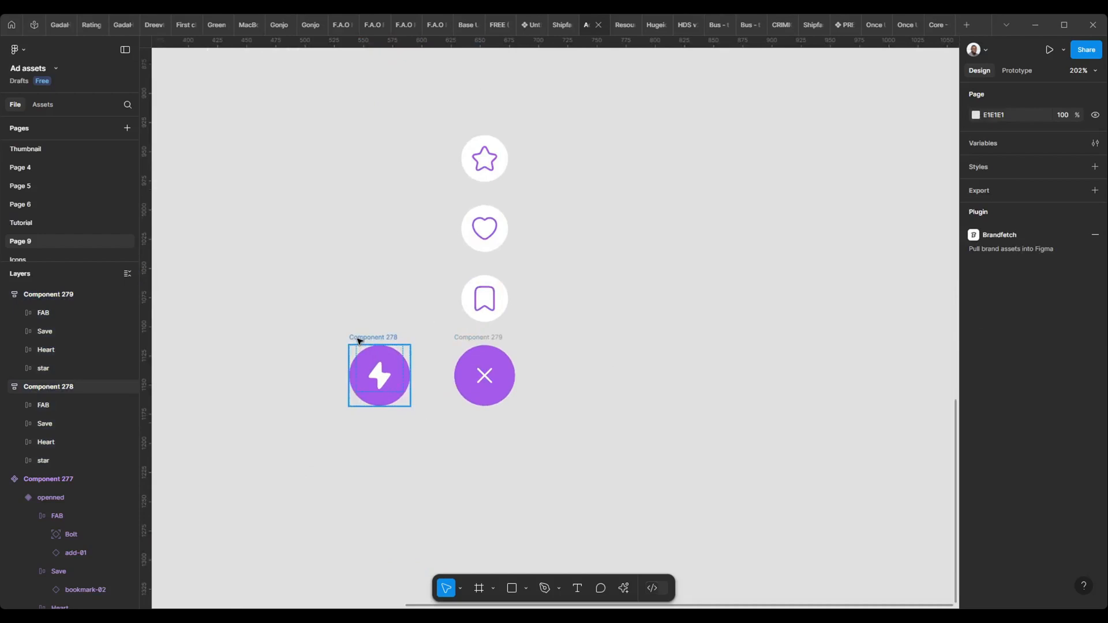
Step: Try to ungroup the detached closed frame, and undo it
left_click(360, 338)
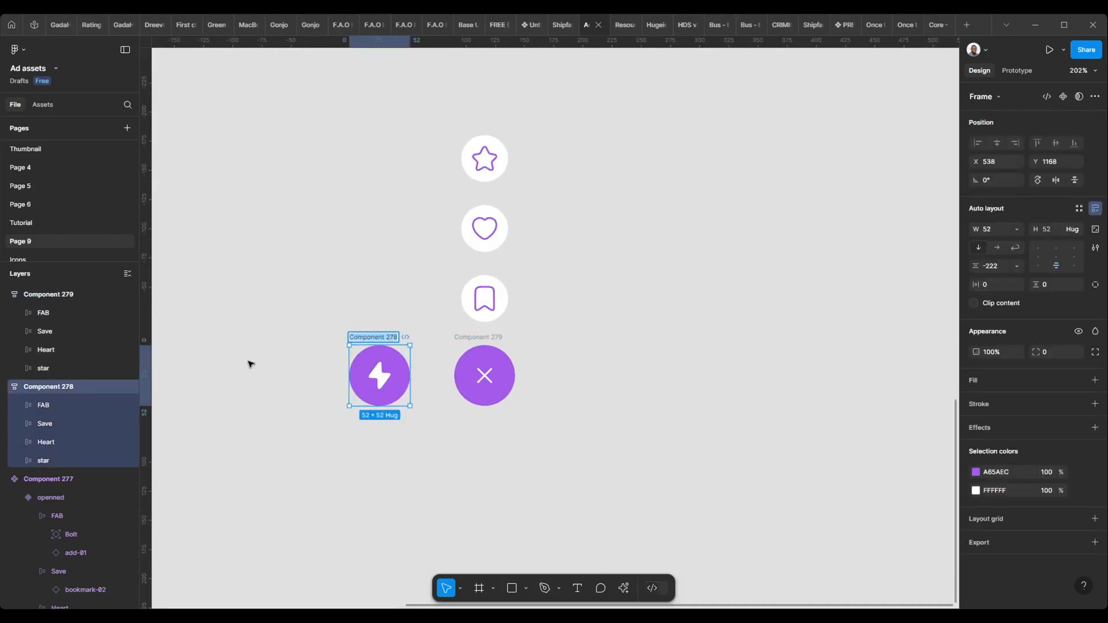
left_click(250, 364)
left_click(375, 338)
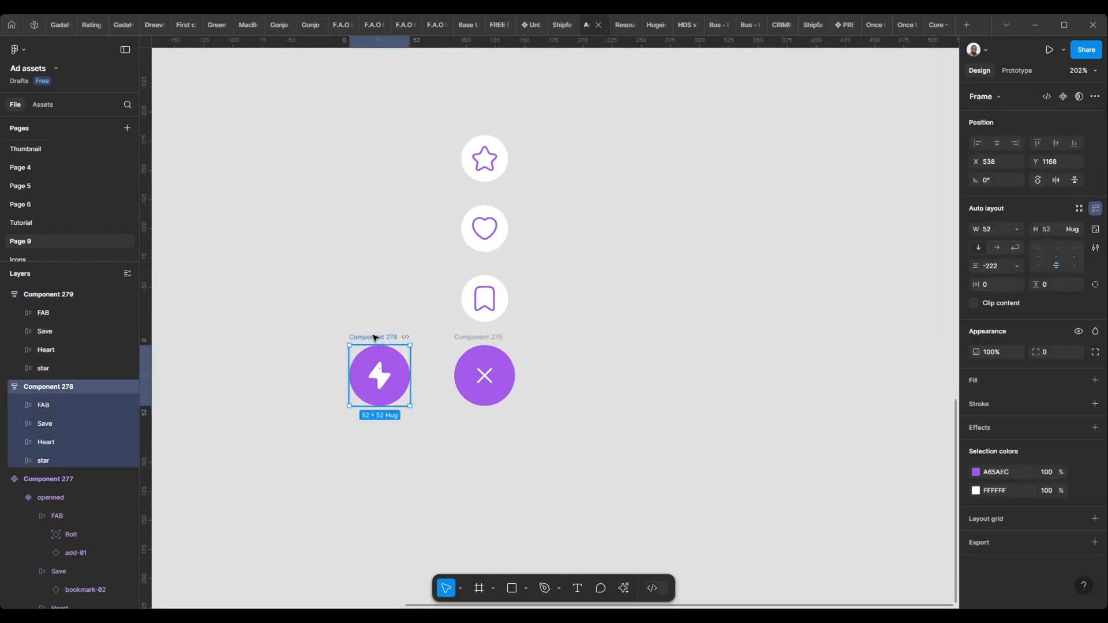
key("ctrl+shift+g")
key("ctrl+z")
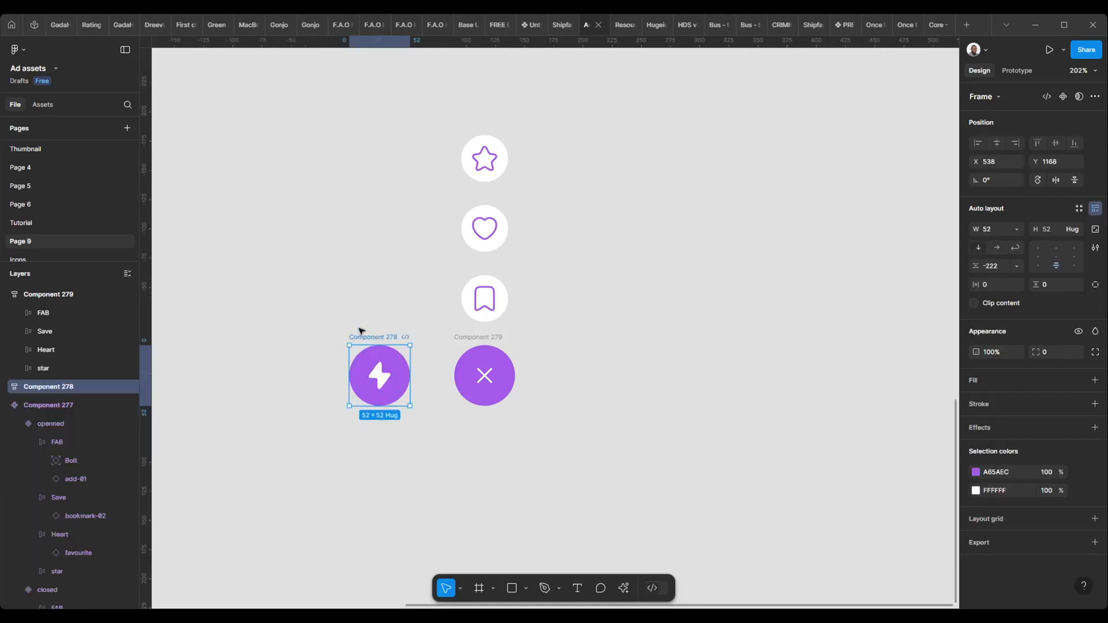
Step: Rename the detached bolt-icon frame to opened and the detached frame with the close icon to Cloased
double_click(363, 337)
type("oper")
key("Return")
left_click(480, 336)
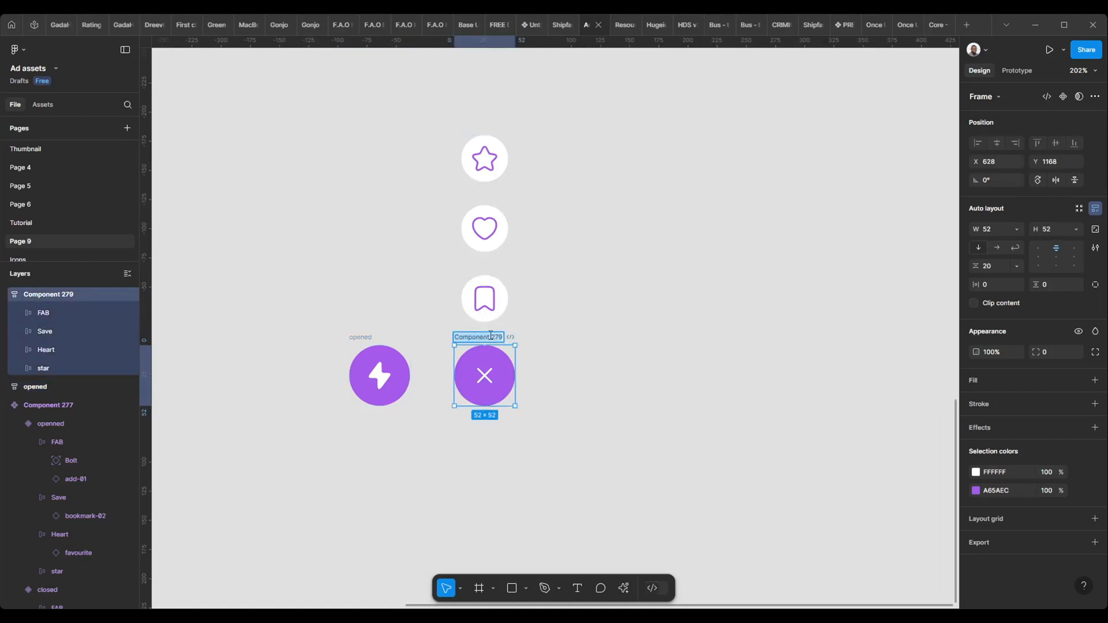
type("Cloased")
left_click(602, 380)
Step: Try to resize the opened and Cloased frames to fit their contents together, and undo it
left_click(359, 338)
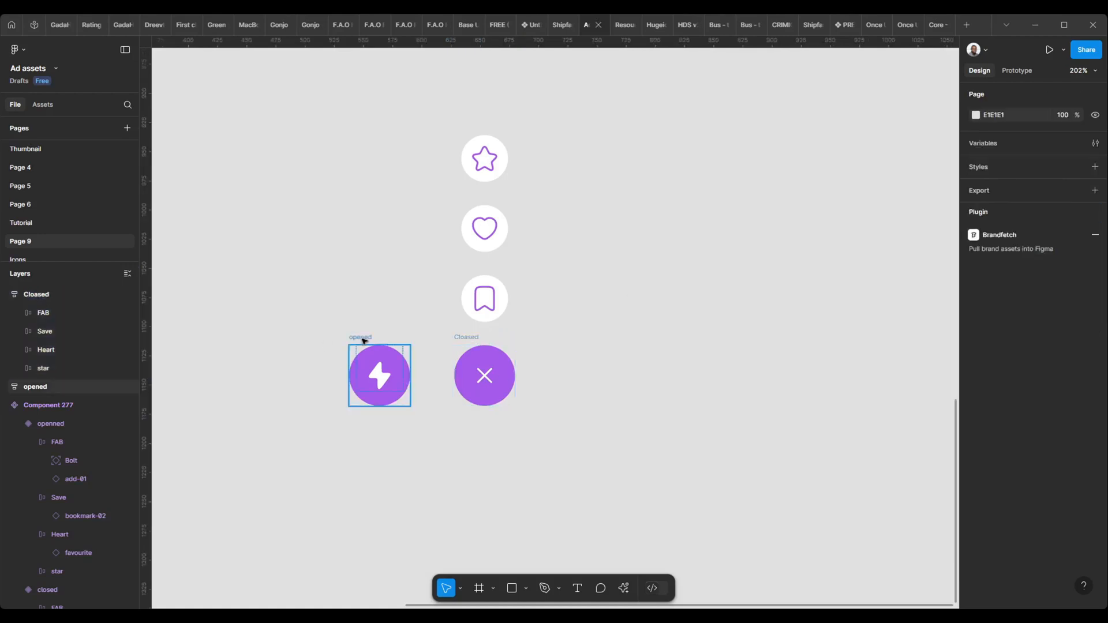
left_click(465, 339, "shift")
left_click(1079, 208)
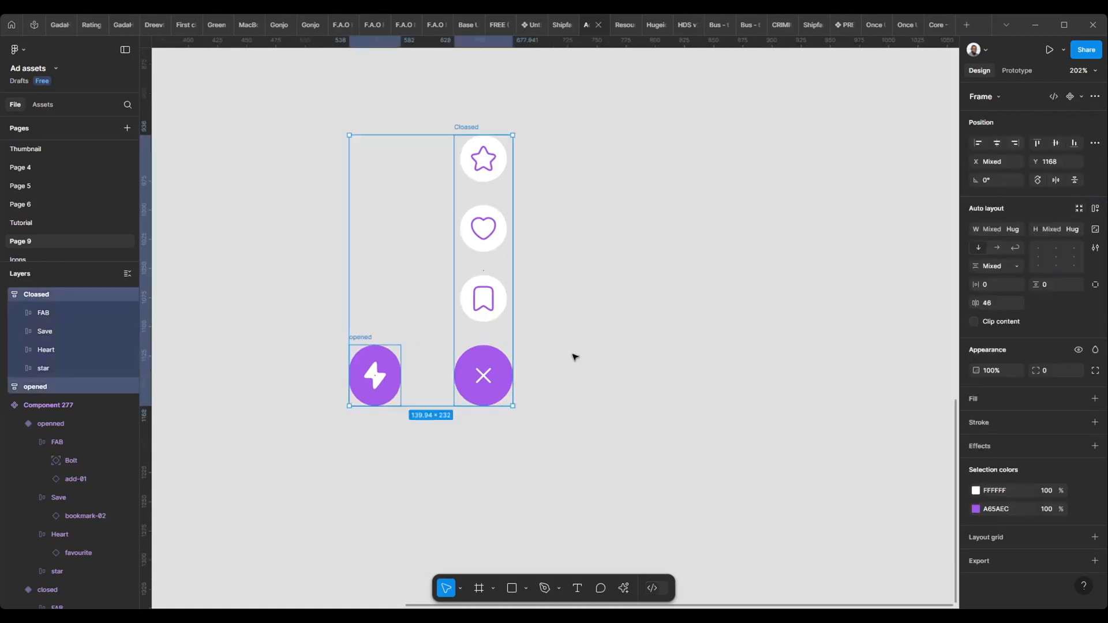
scroll(455, 320, "down", 2)
left_click(606, 346)
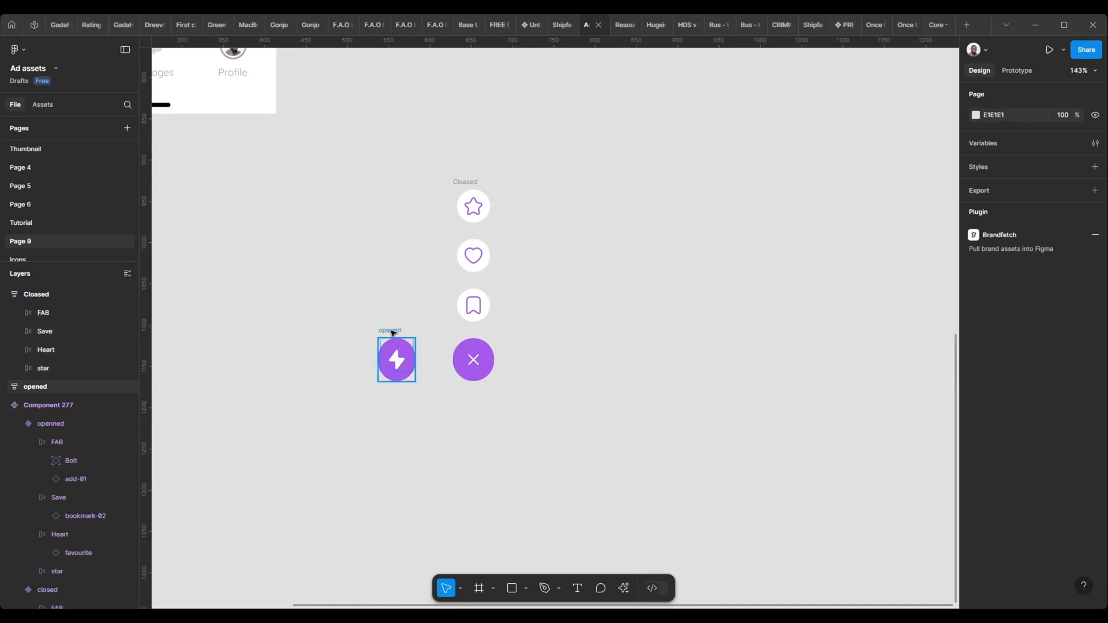
key("ctrl+z")
key("ctrl+z")
key("ctrl+z")
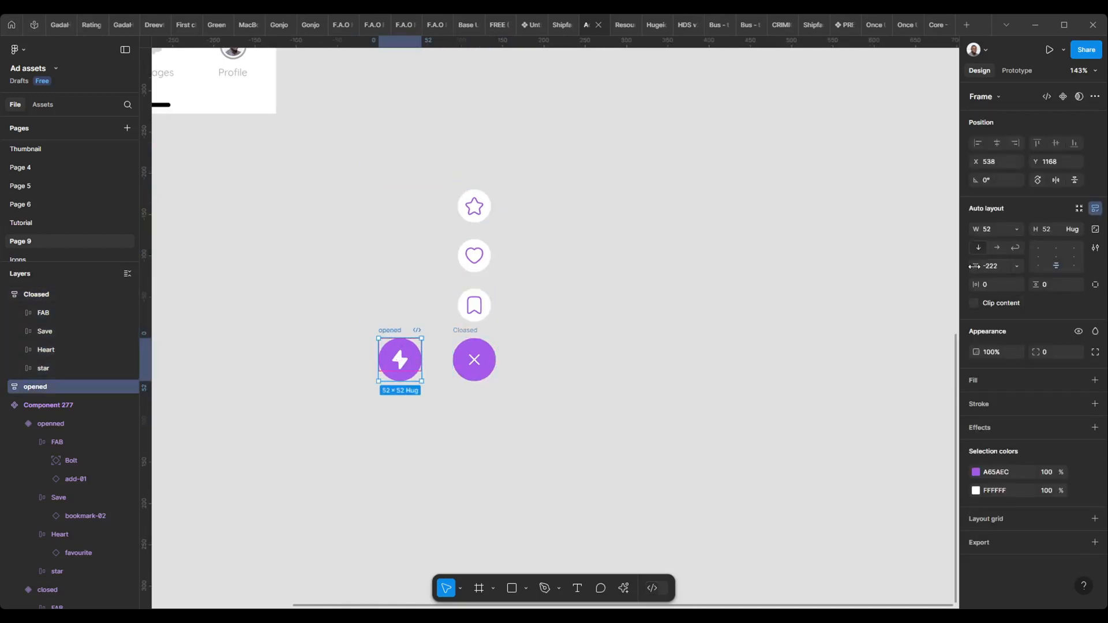
Step: Set the vertical gap between items in the opened frame to 20
left_click_drag(974, 266, 772, 277)
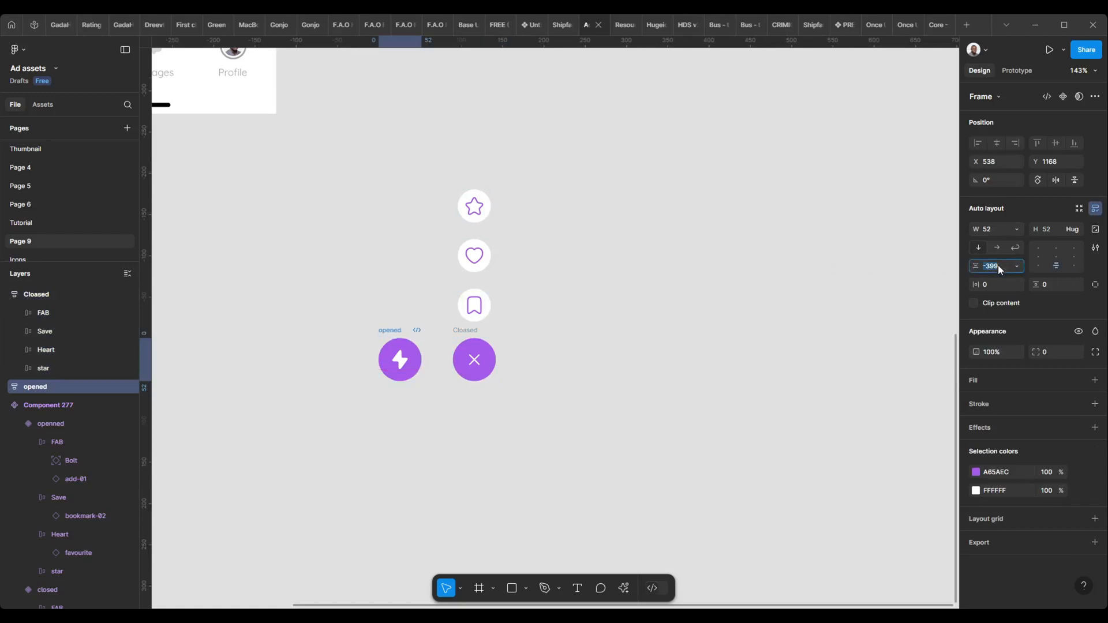
type("20")
key("Return")
left_click(561, 382)
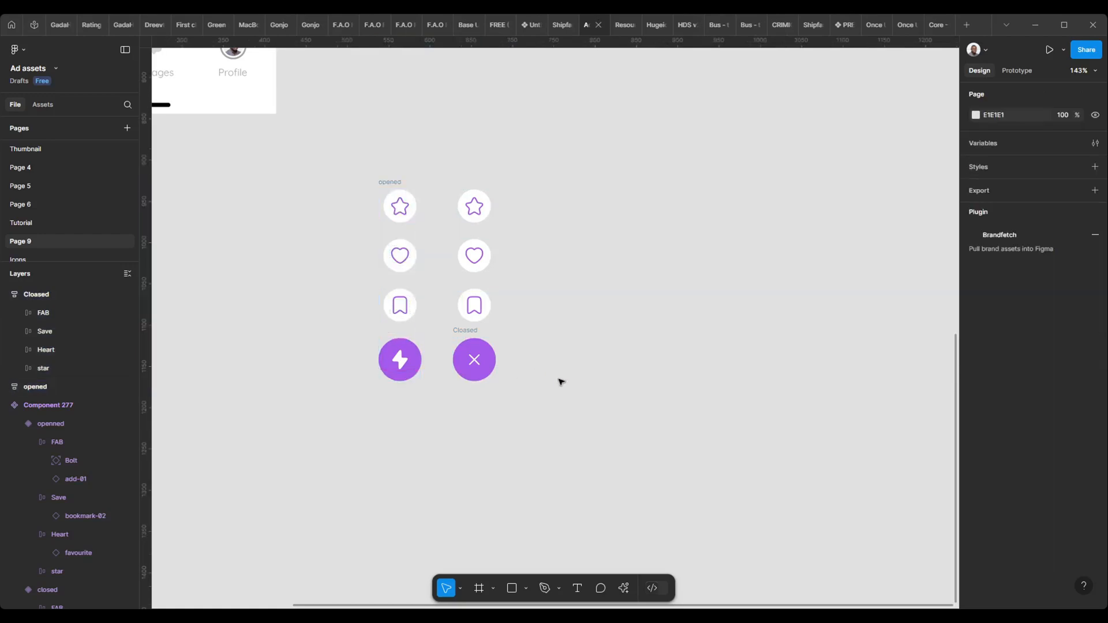
Step: Resize the Cloased frame to fit its four stacked buttons
left_click(390, 182)
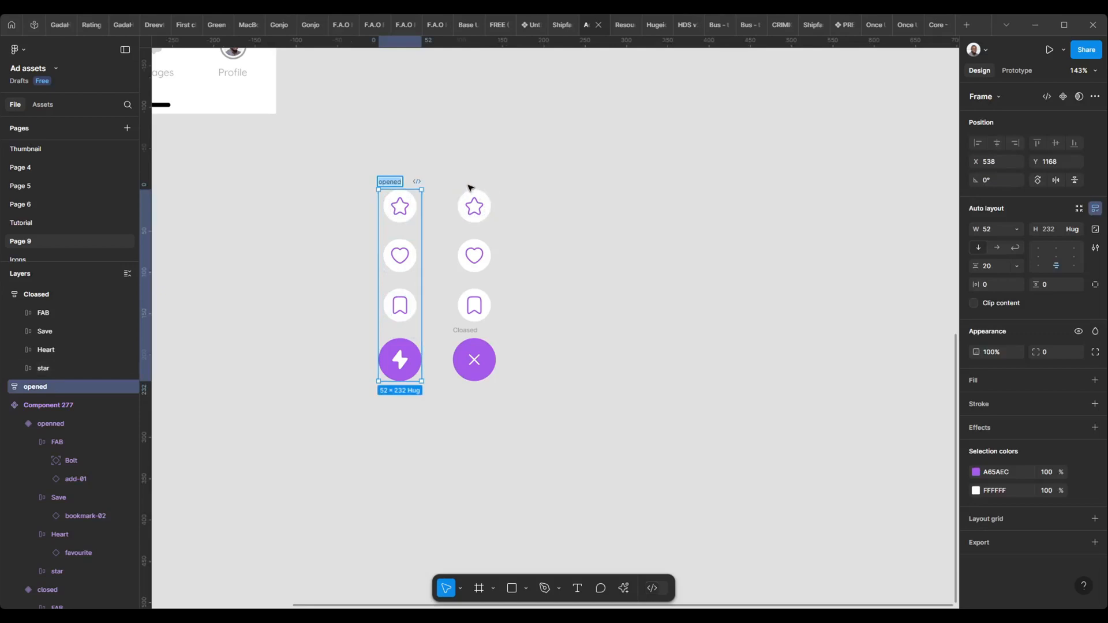
left_click(483, 185)
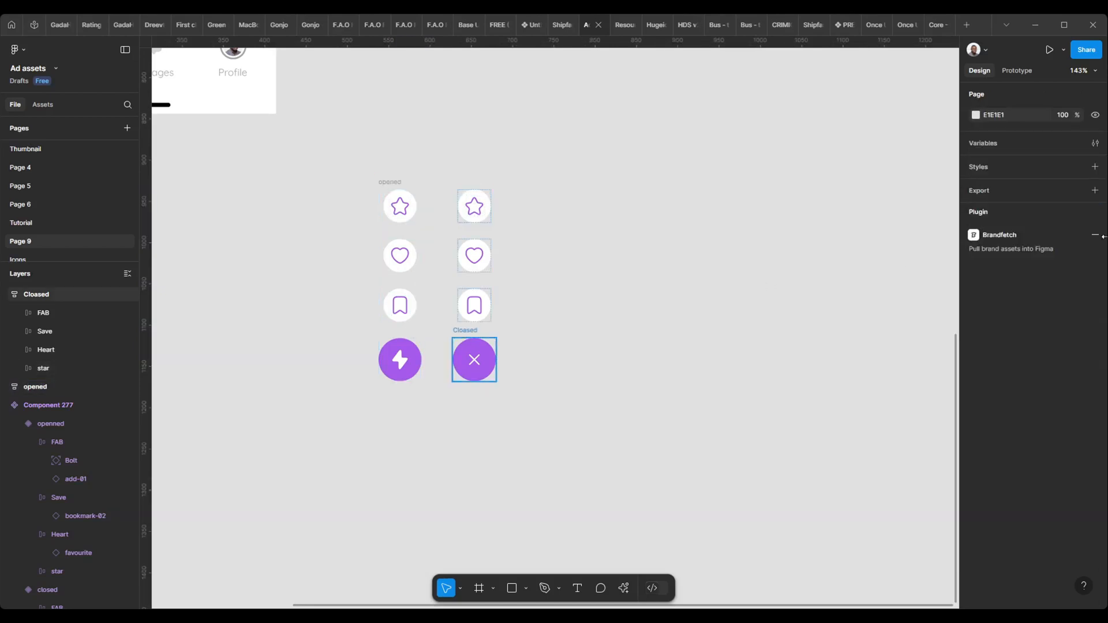
left_click(465, 330)
left_click(1078, 210)
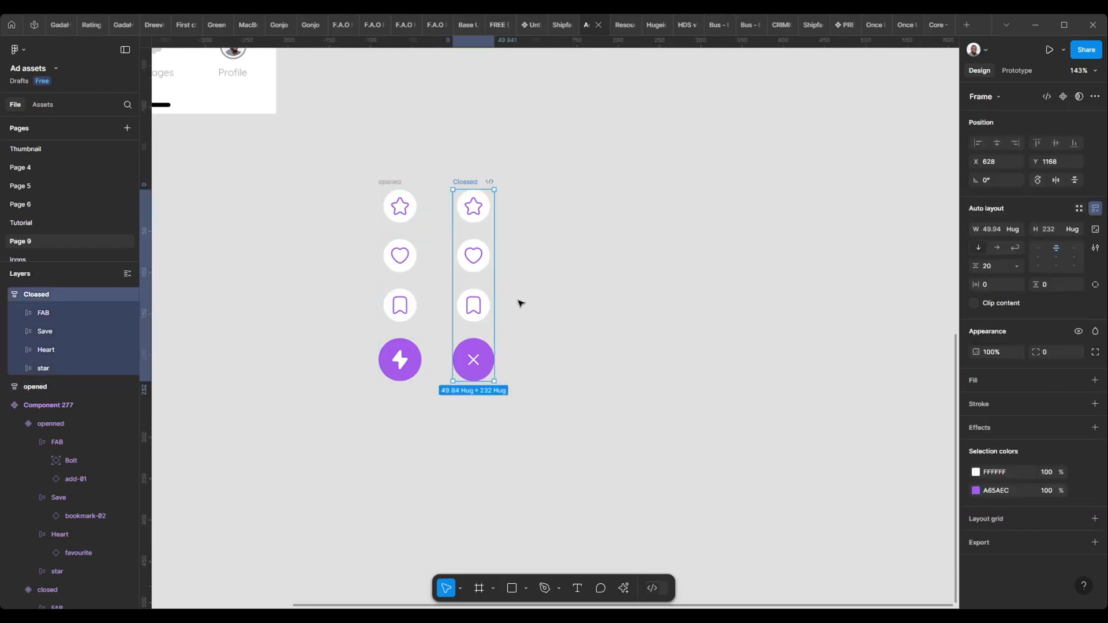
Step: Remove auto layout from both the Cloased and opened frames
left_click(394, 183, "shift")
scroll(395, 185, "down", 1)
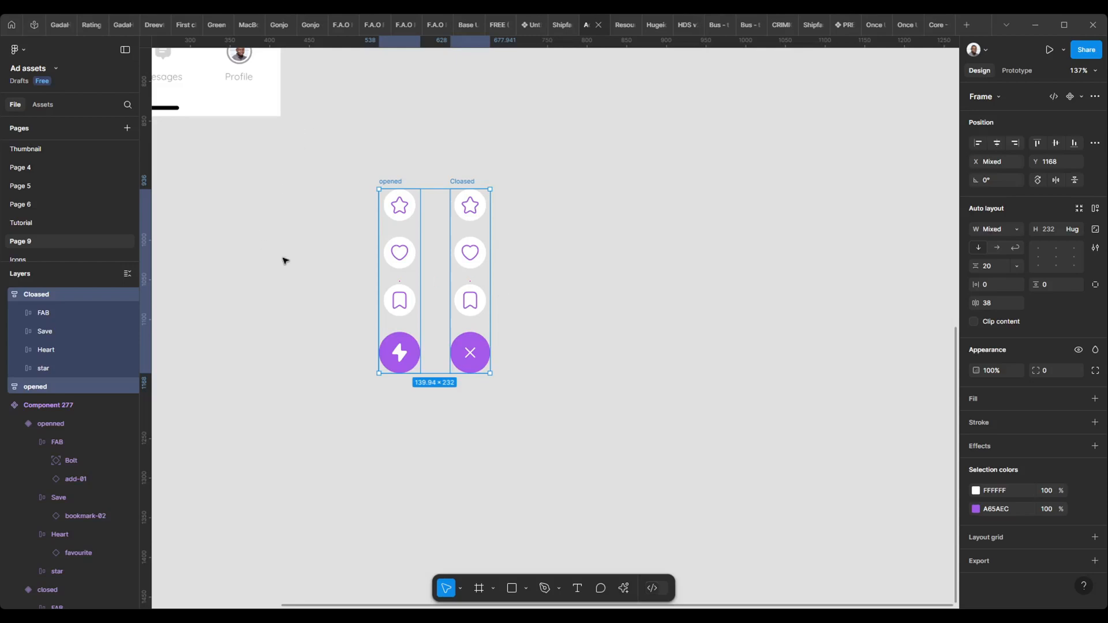
scroll(421, 311, "up", 5)
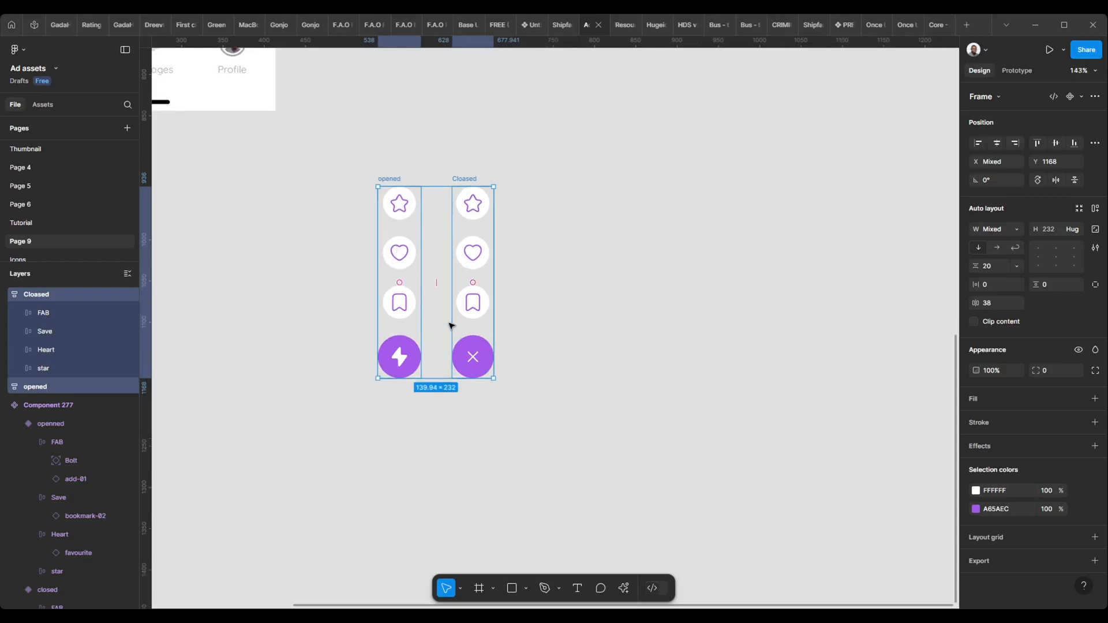
left_click(290, 268)
left_click(376, 275)
left_click(433, 188)
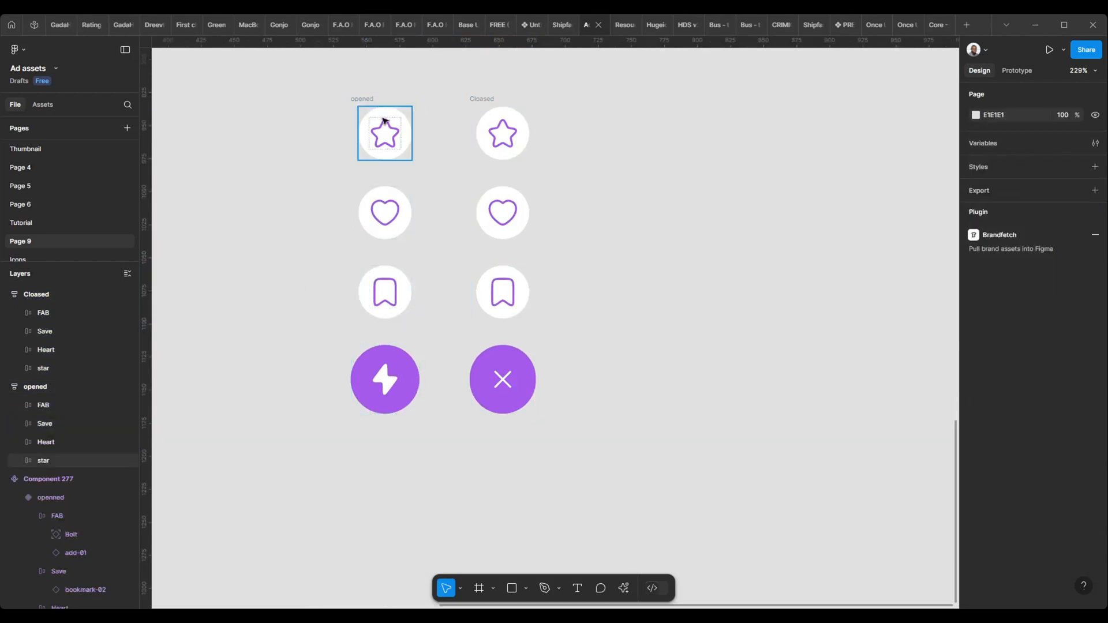
left_click(385, 105)
left_click(475, 105, "shift")
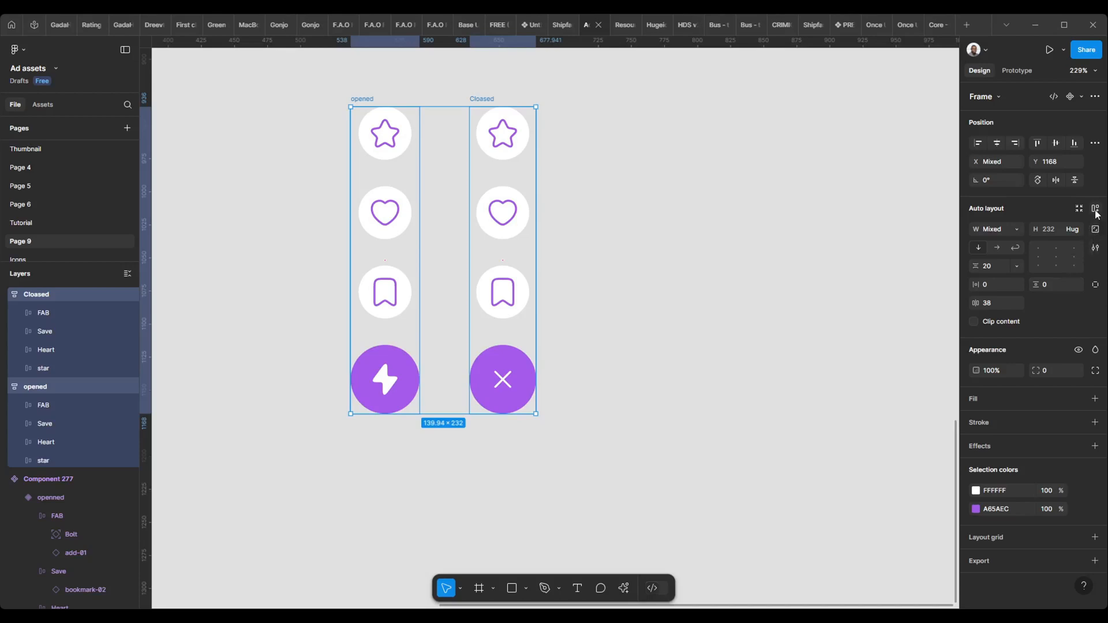
left_click(903, 250)
left_click(479, 97)
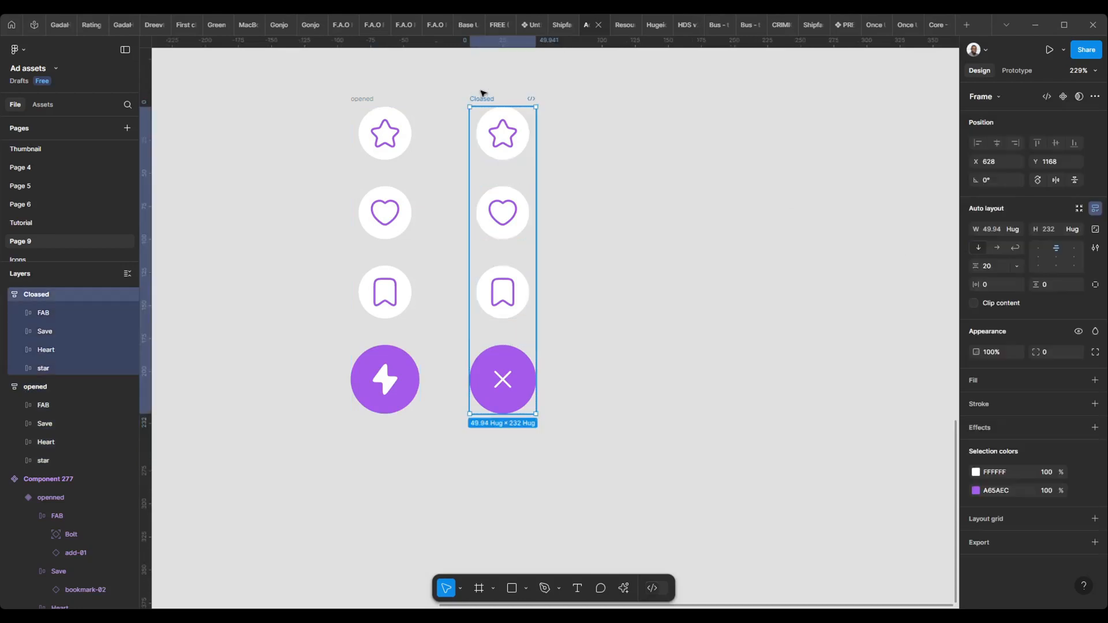
left_click(1095, 210)
left_click(369, 99)
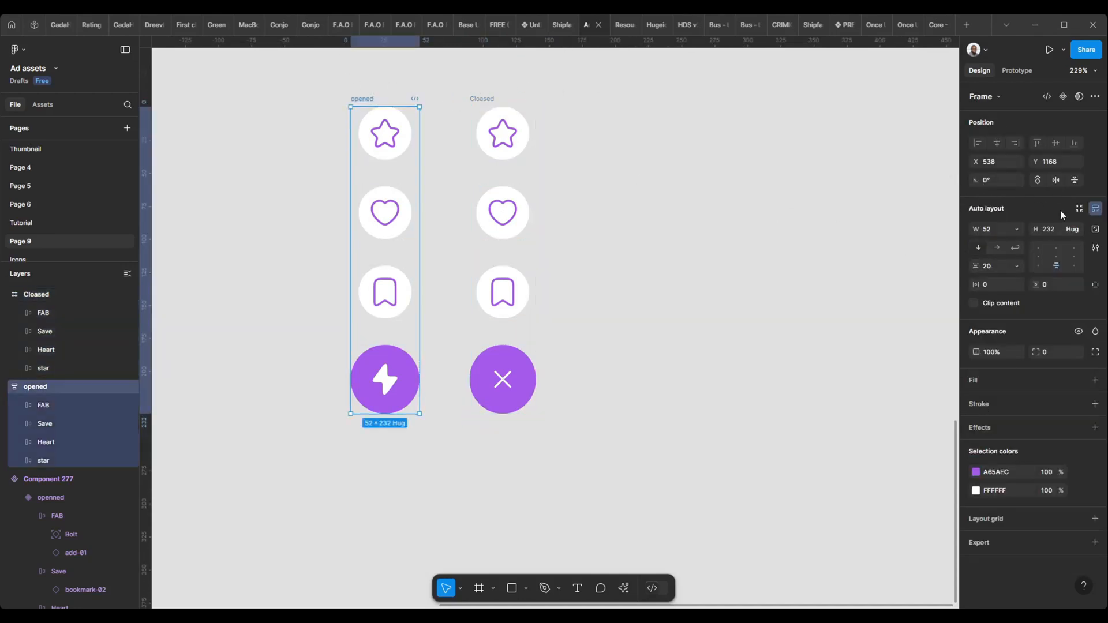
left_click(1095, 209)
left_click(722, 279)
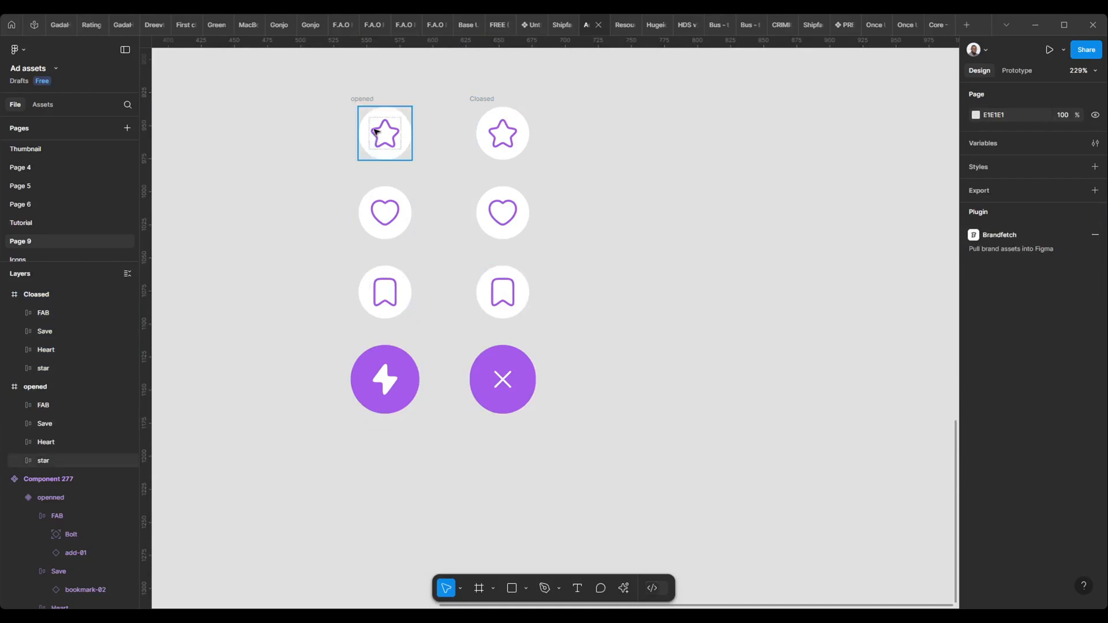
Step: Align the star, heart and bookmark circles of the opened frame by their vertical centers so they stack on one another
left_click(376, 146)
left_click(380, 231, "shift")
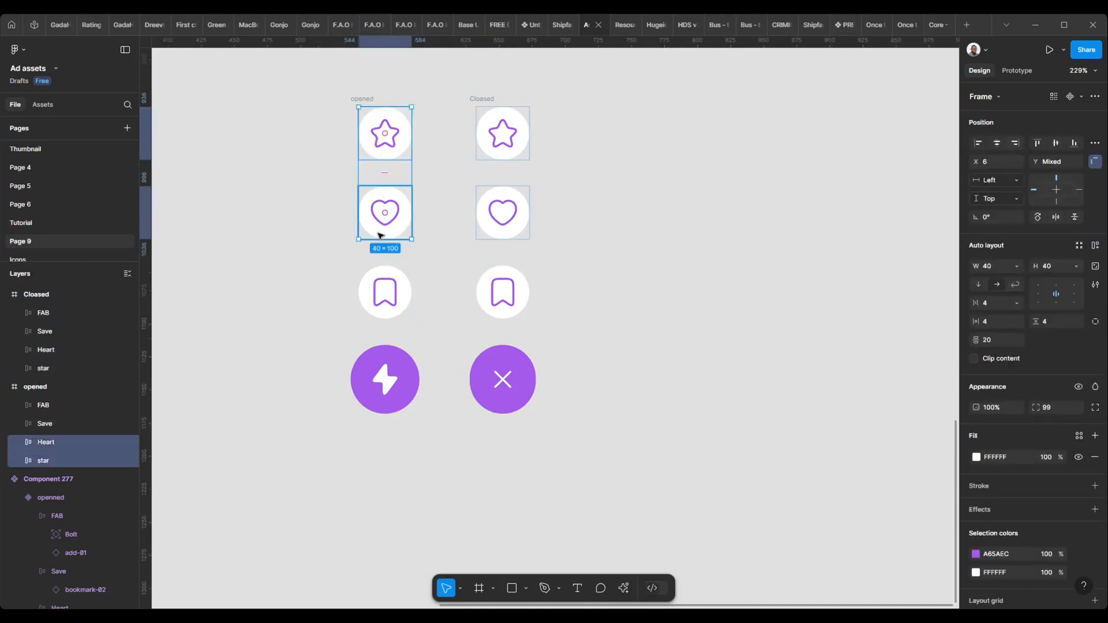
left_click(384, 294, "shift")
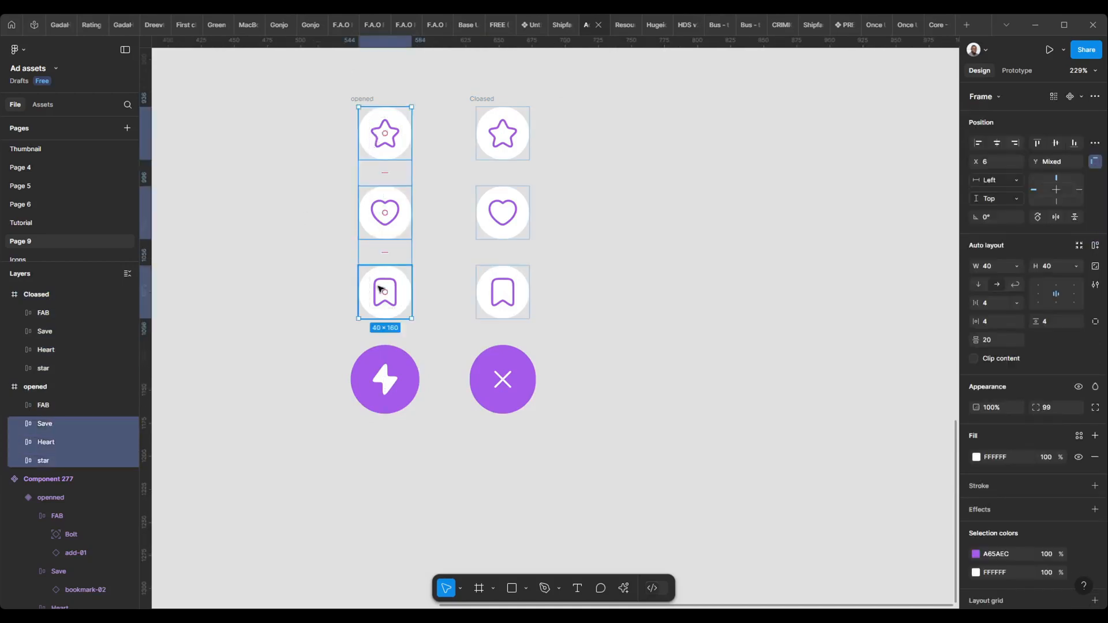
left_click(1055, 143)
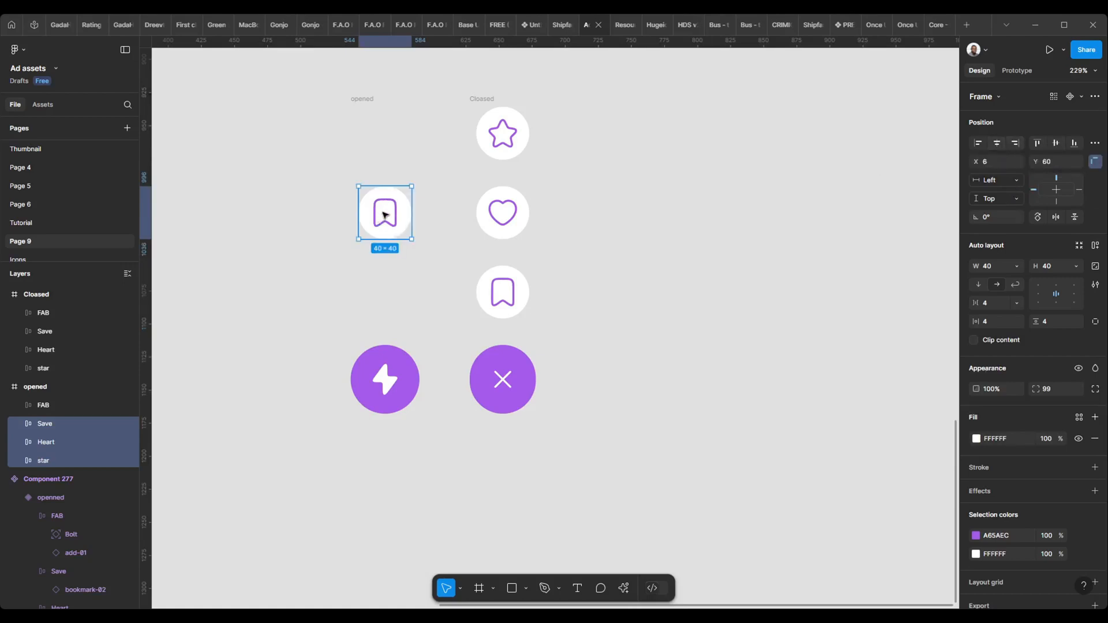
Step: Move the three stacked circles of the opened frame down to Y 188, behind the bolt button
key("shift+Down")
key("shift+Down")
key("shift+Down")
key("shift+Down")
key("shift+Down")
key("shift+Down")
key("shift+Down")
key("shift+Down")
key("shift+Down")
key("shift+Down")
key("shift+Down")
key("shift+Down")
key("shift+Down")
key("shift+Down")
key("shift+Down")
key("shift+Down")
key("shift+Down")
key("shift+Down")
key("shift+Down")
key("shift+Down")
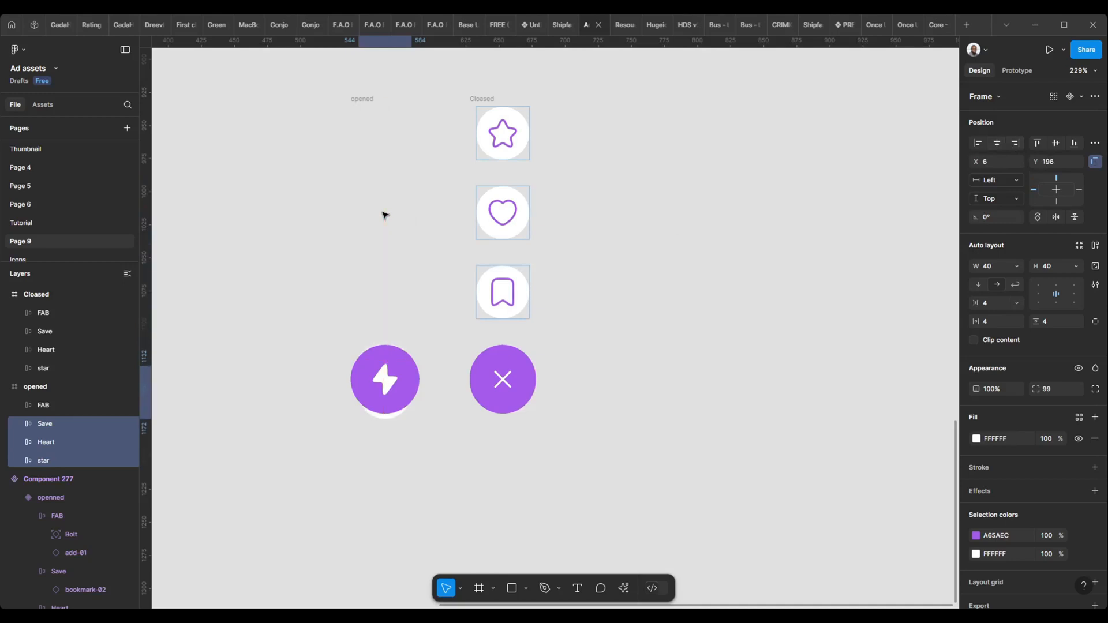
key("Up")
key("Up")
key("Up")
key("Up")
key("Up")
key("Up")
key("Up")
key("Up")
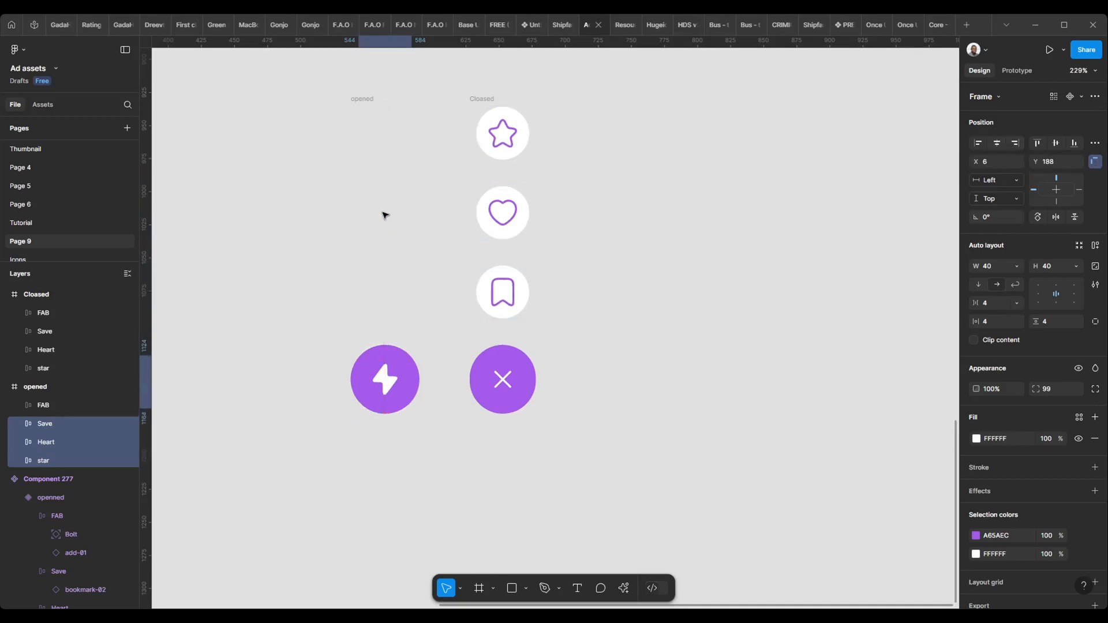
Step: Shrink the opened frame from its upper edge to a height of 52, around the bolt button
left_click(361, 99)
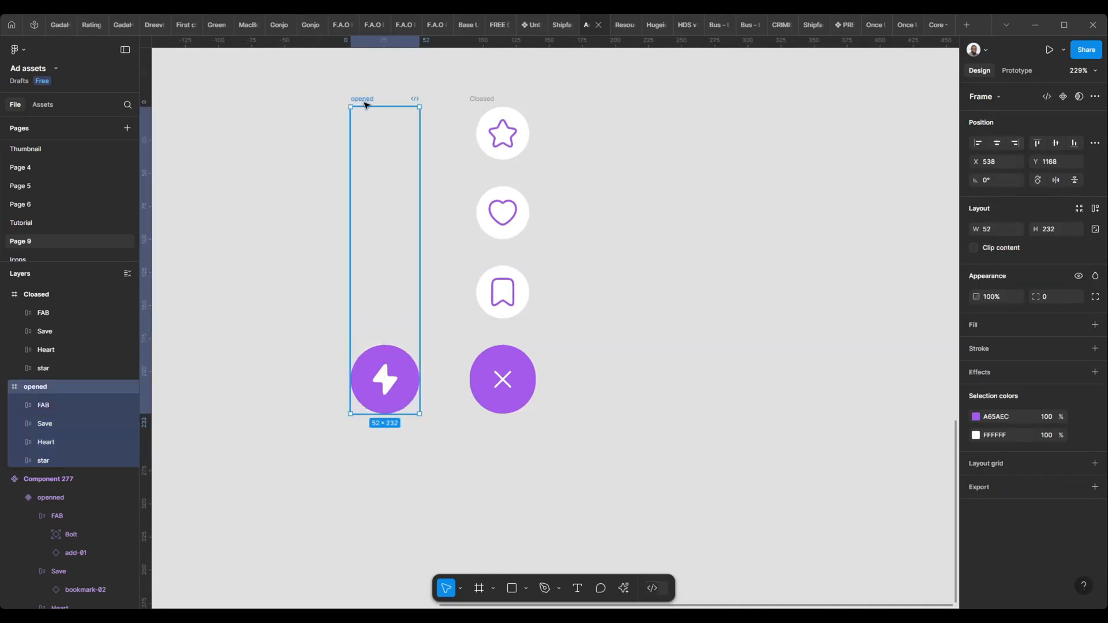
left_click_drag(363, 106, 364, 345)
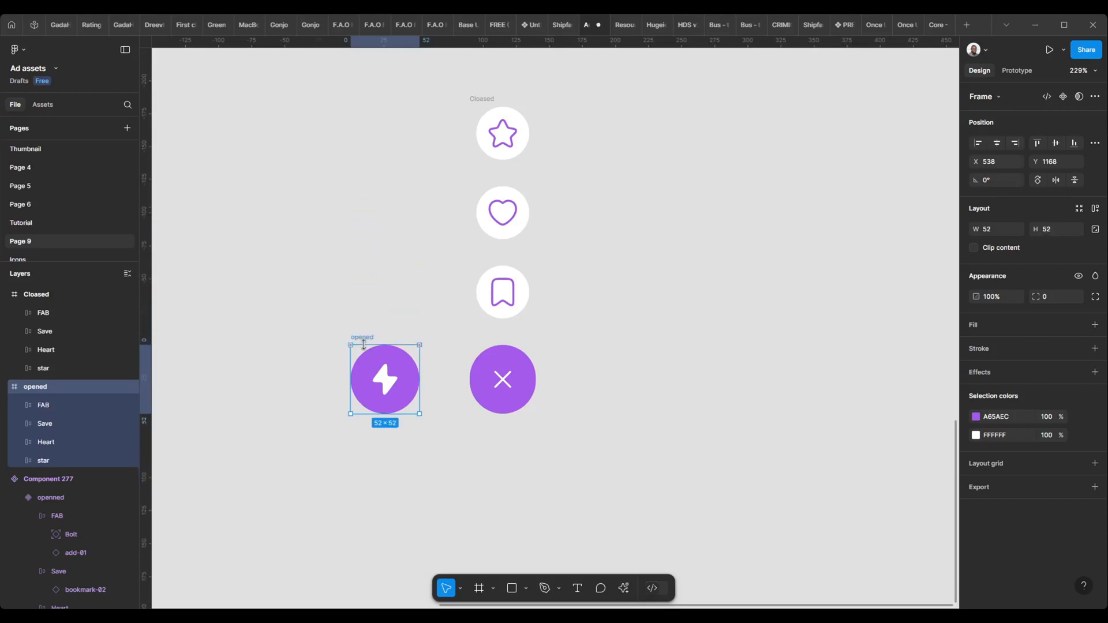
Step: Compare the opened and Cloased frames and examine the FAB, Save, Heart and star layers inside the Cloased frame
scroll(271, 253, "down", 3)
left_click(435, 142)
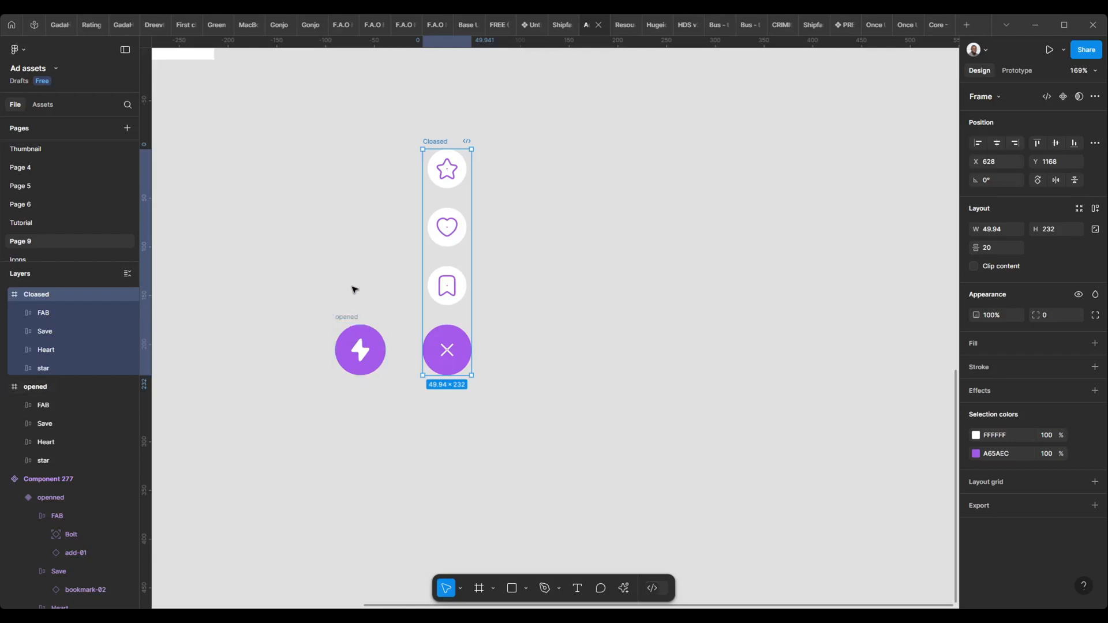
scroll(412, 266, "down", 5)
scroll(404, 243, "up", 2)
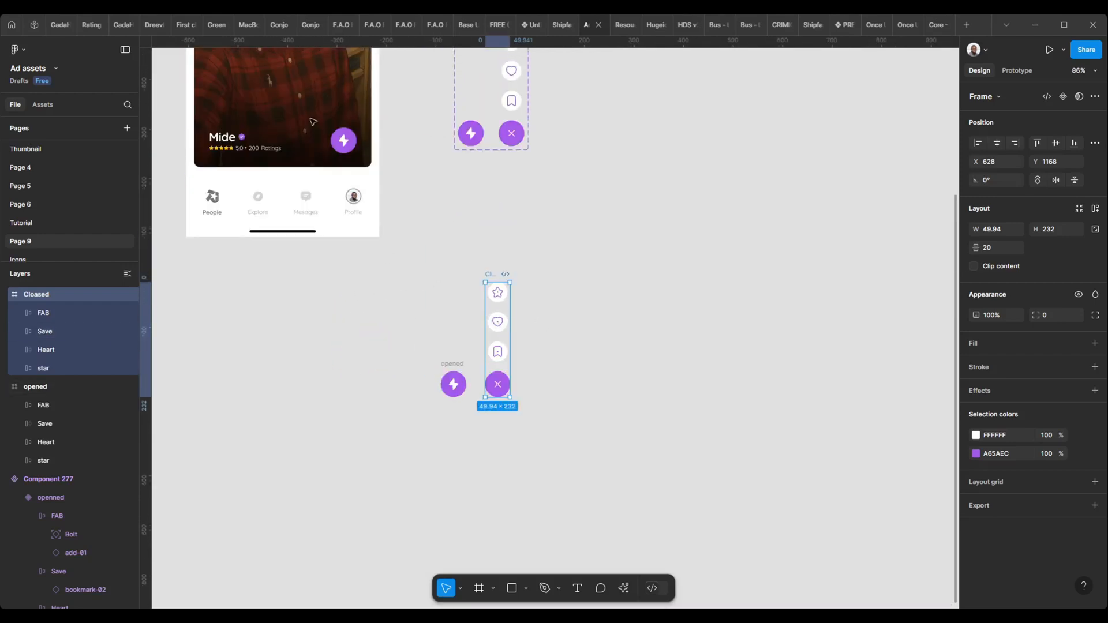
scroll(450, 369, "up", 3)
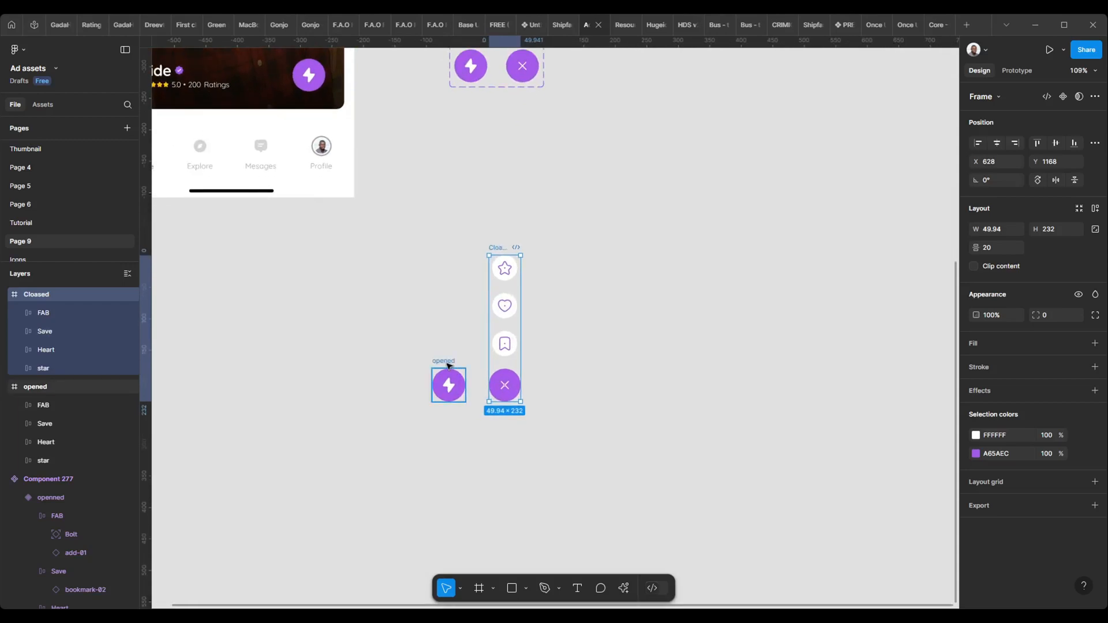
scroll(448, 365, "up", 2)
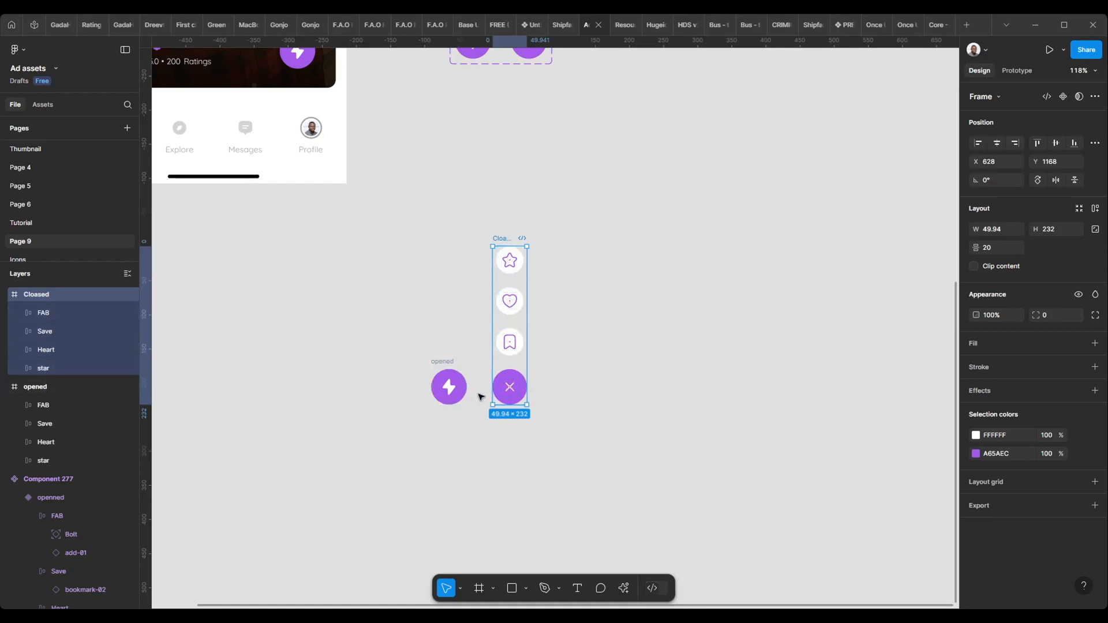
left_click(448, 364)
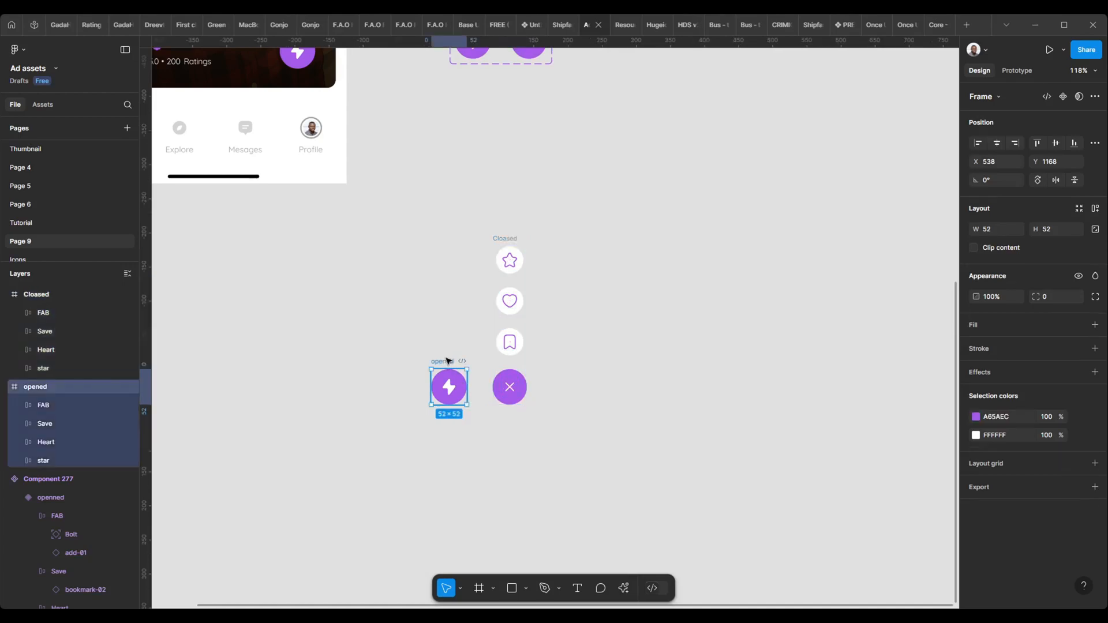
left_click(508, 242)
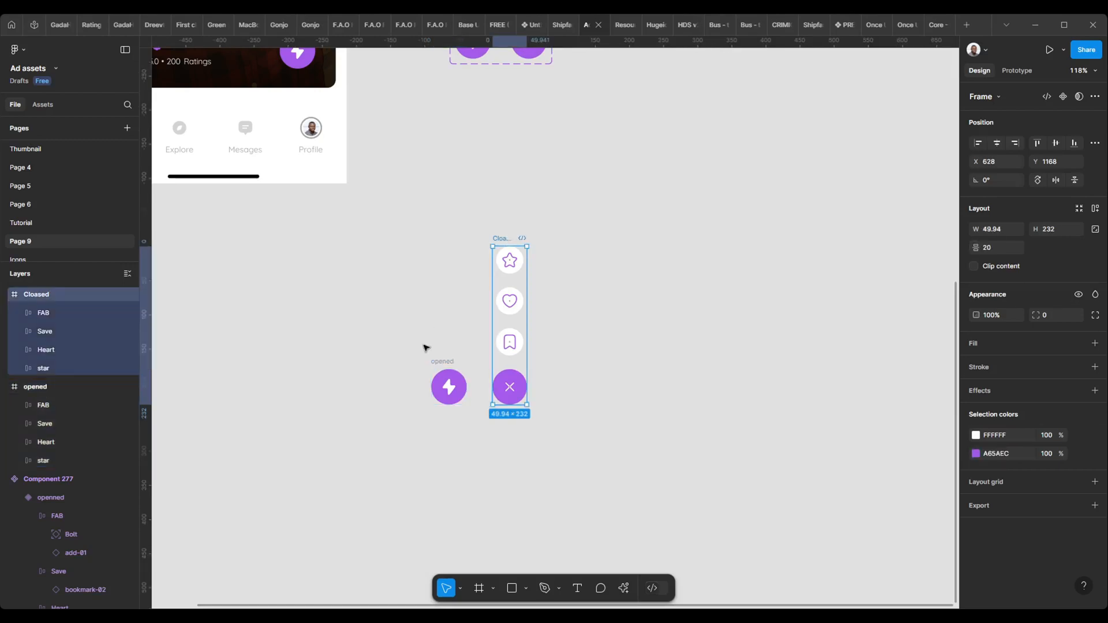
left_click(49, 312)
left_click(53, 334)
left_click(55, 352)
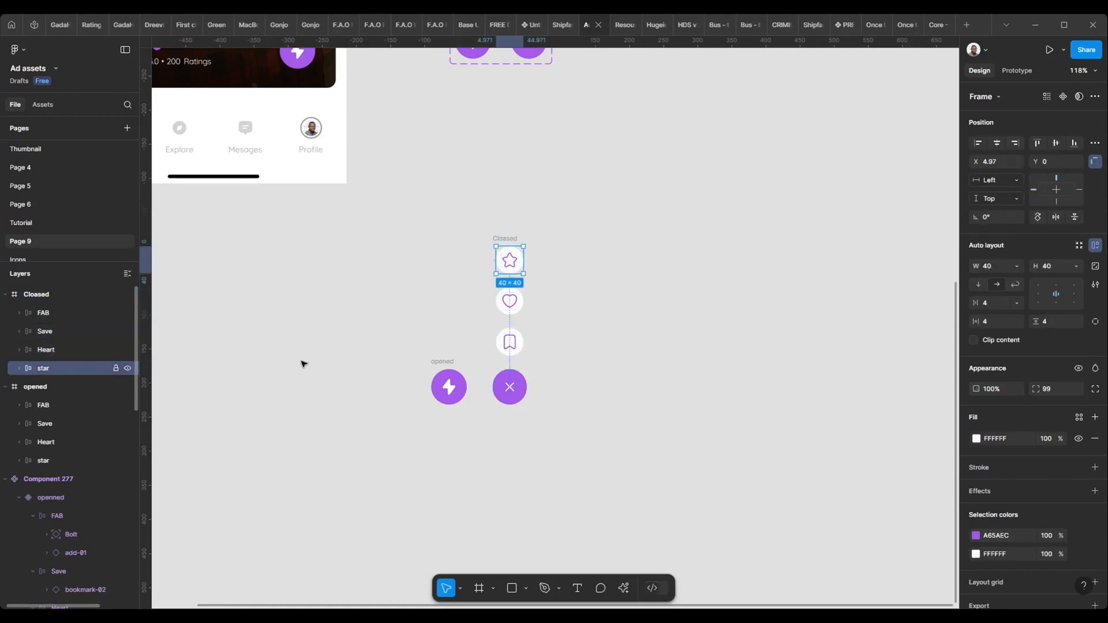
left_click(450, 361)
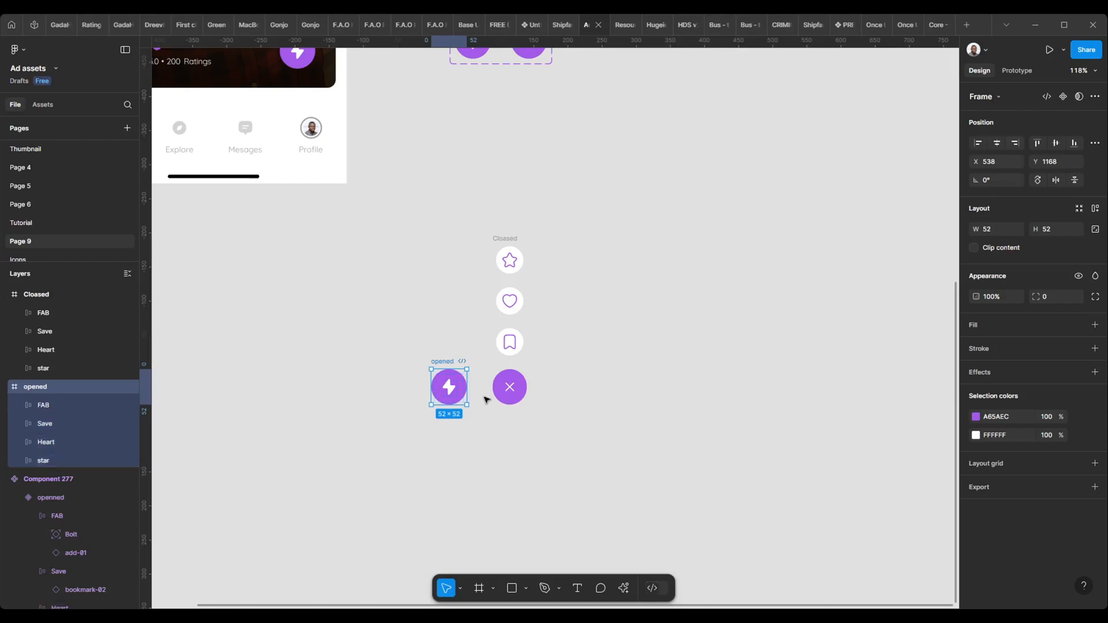
left_click_drag(618, 393, 585, 374)
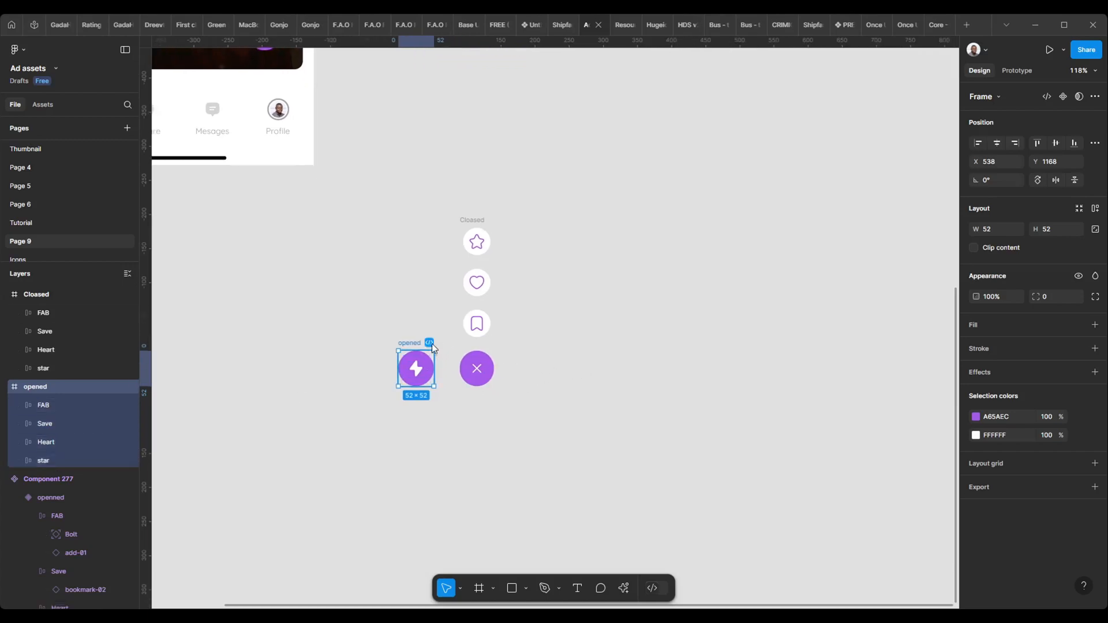
scroll(397, 326, "down", 3)
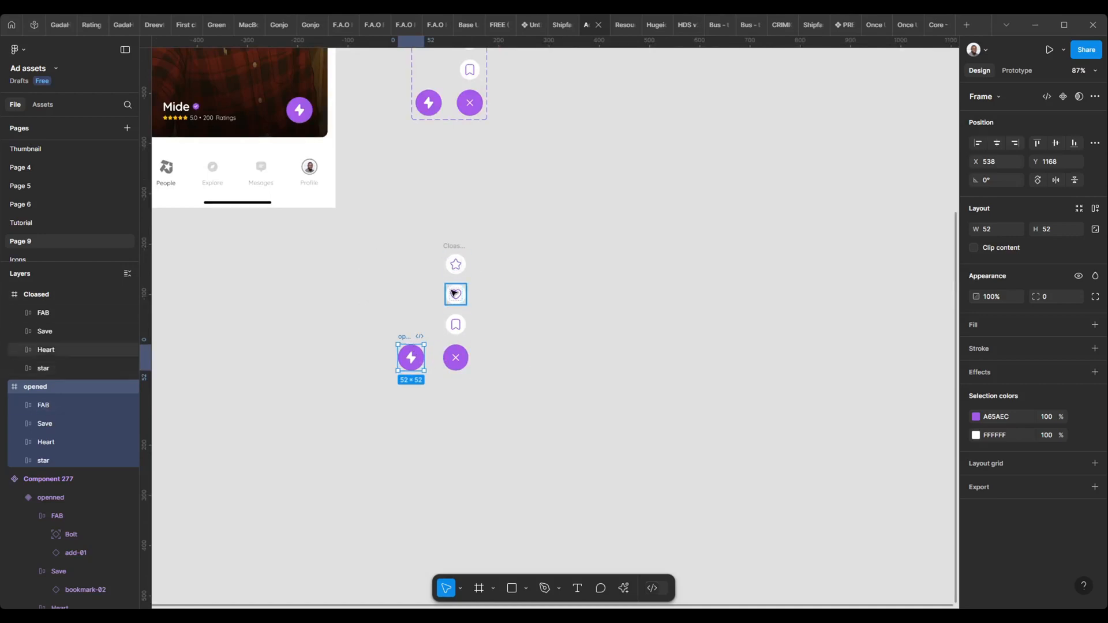
left_click(375, 254)
left_click_drag(364, 228, 410, 283)
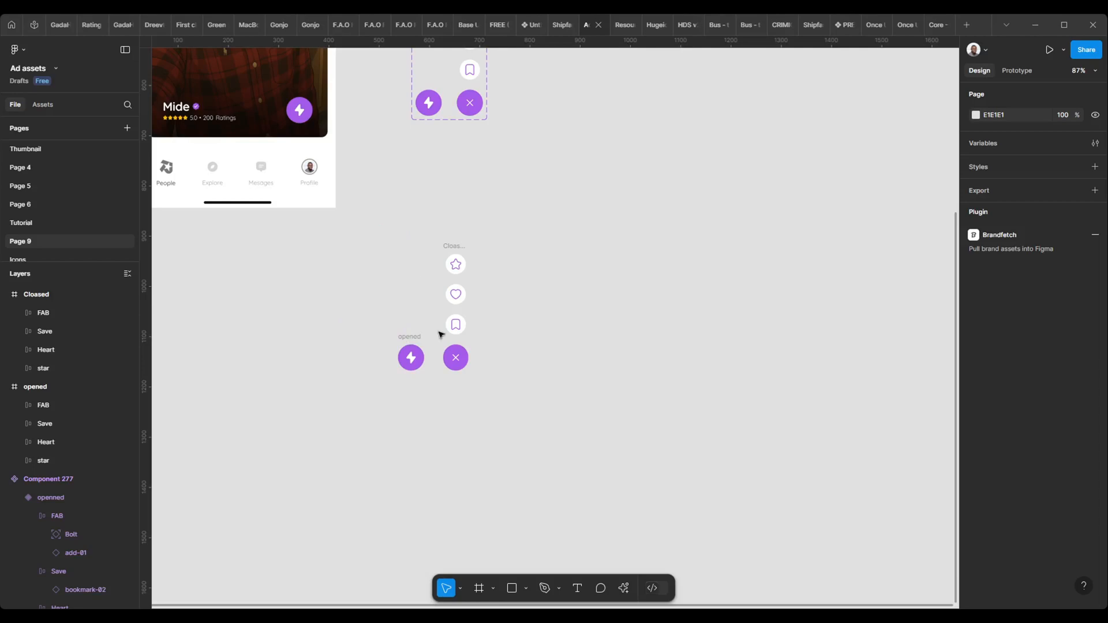
Step: Combine the Cloased and opened frames into one component set
left_click(453, 252)
left_click_drag(387, 207, 538, 402)
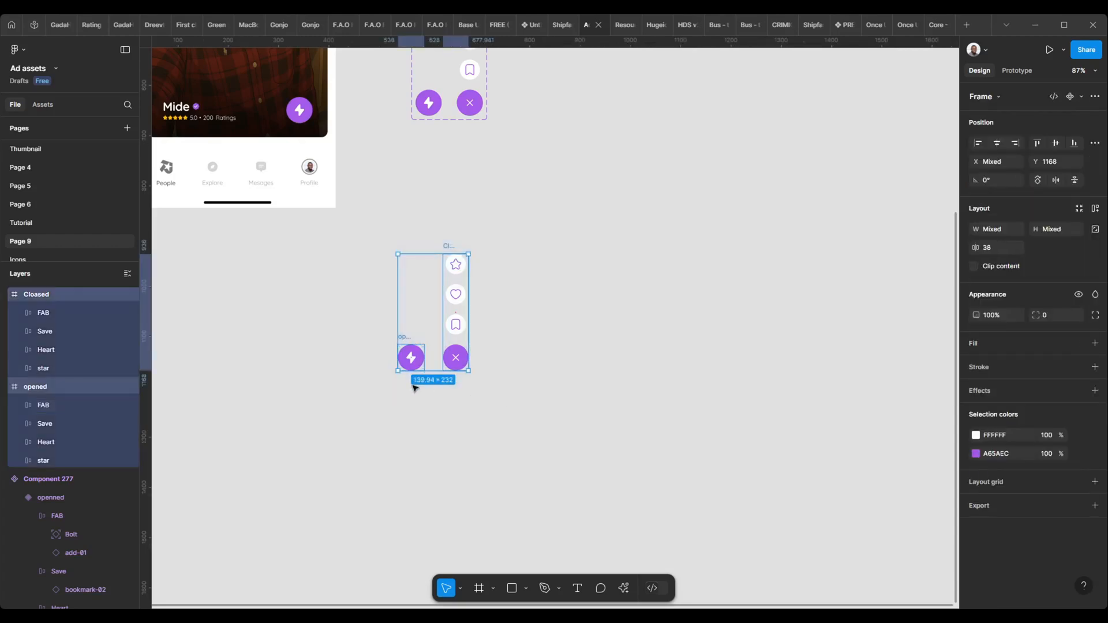
scroll(413, 378, "up", 2)
scroll(478, 305, "up", 1)
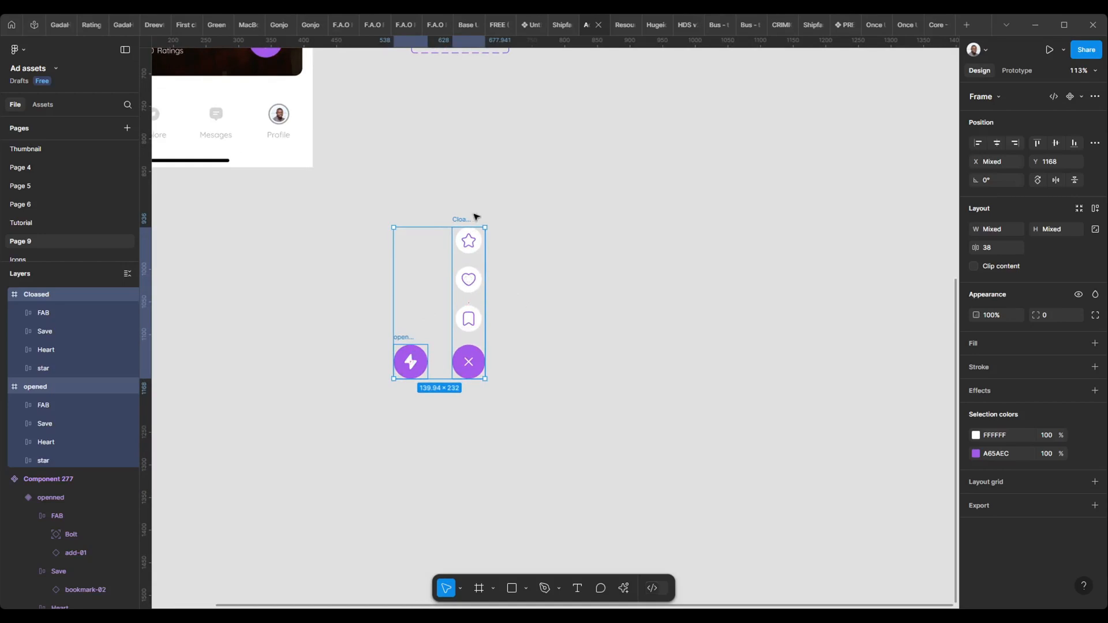
scroll(474, 213, "up", 5)
scroll(466, 260, "down", 2)
scroll(468, 311, "down", 3)
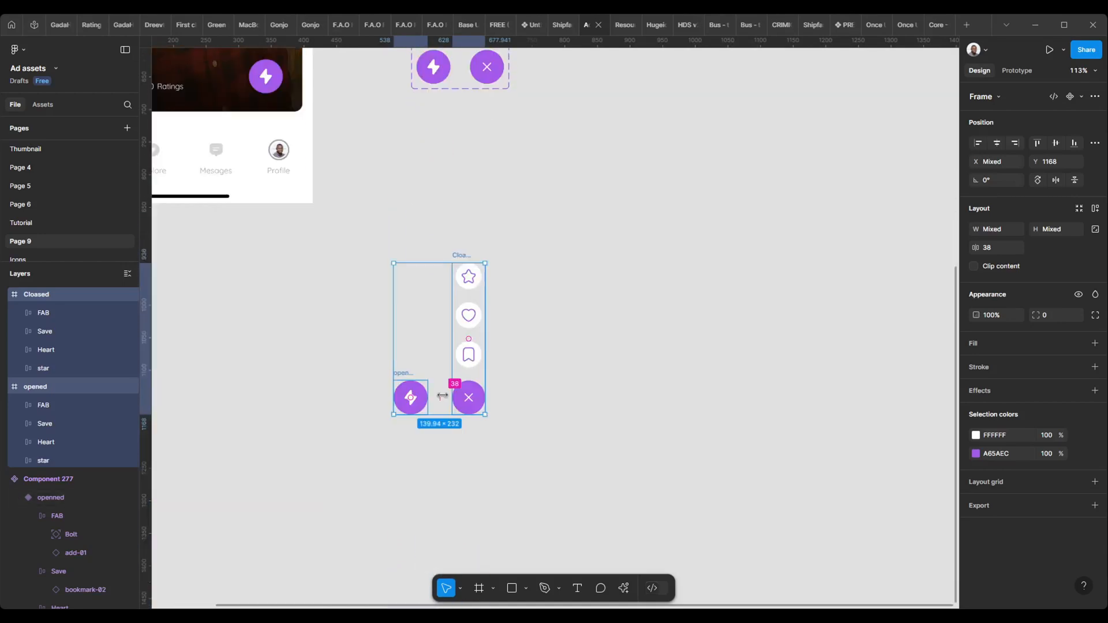
scroll(403, 366, "up", 2)
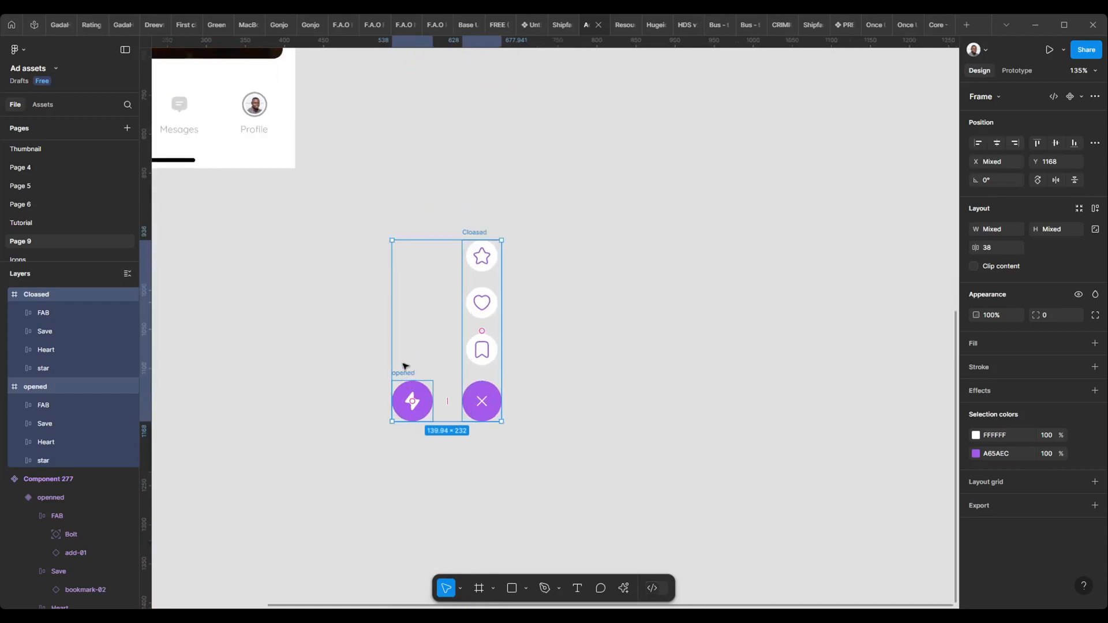
left_click(1080, 97)
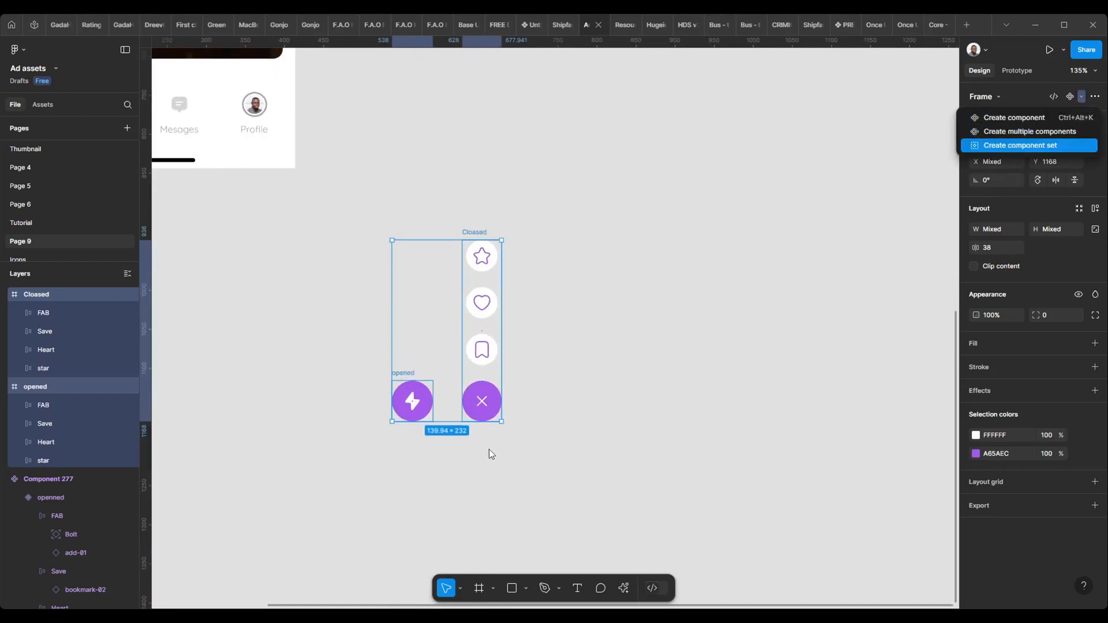
scroll(399, 403, "up", 3)
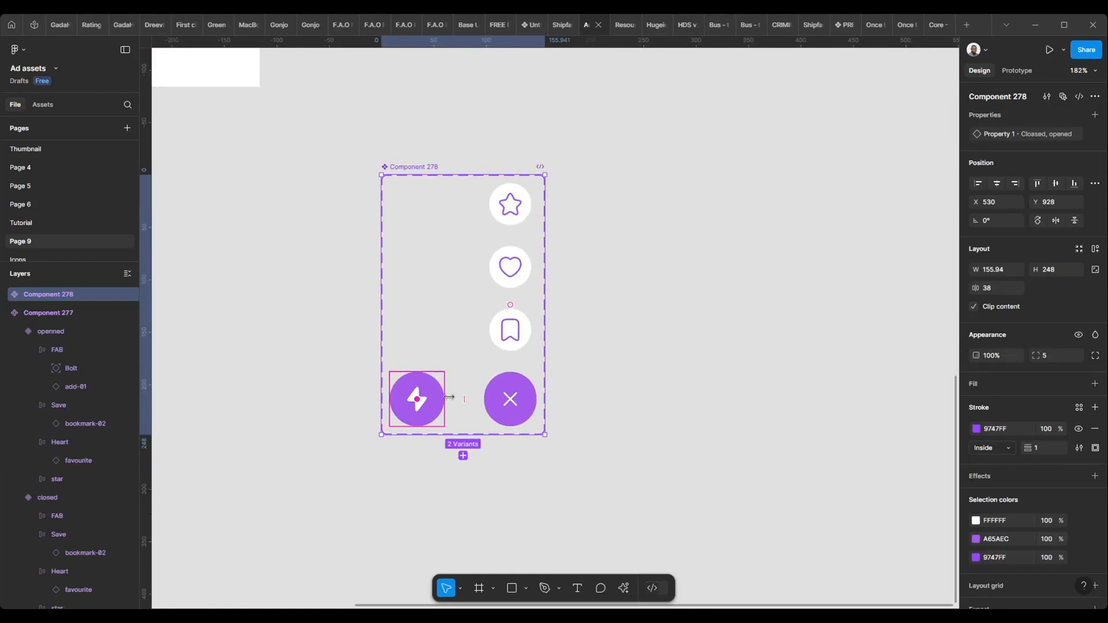
Step: Add an on-tap interaction changing the opened variant to Cloased, using Smart animate, a Linear curve and 300 ms
left_click(1020, 71)
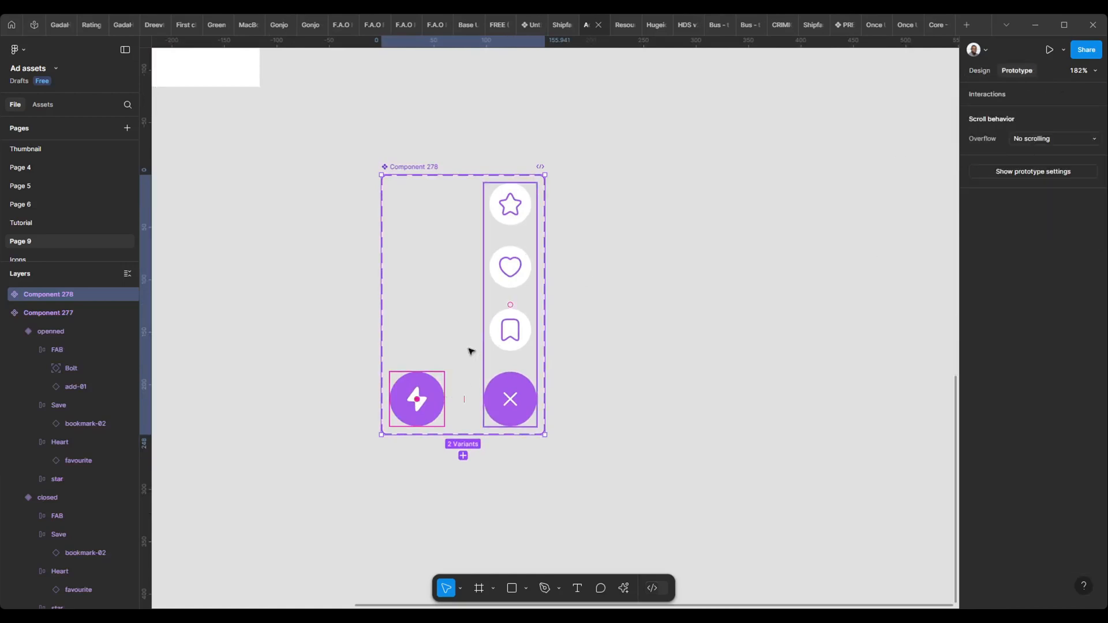
left_click(443, 397)
left_click_drag(444, 398, 511, 398)
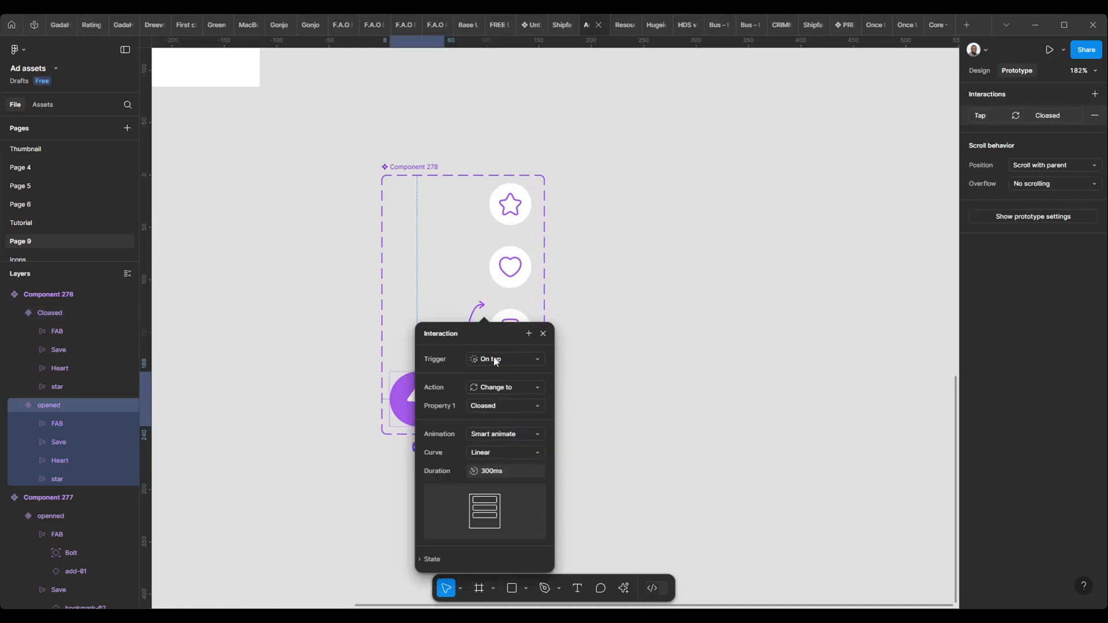
left_click(456, 288)
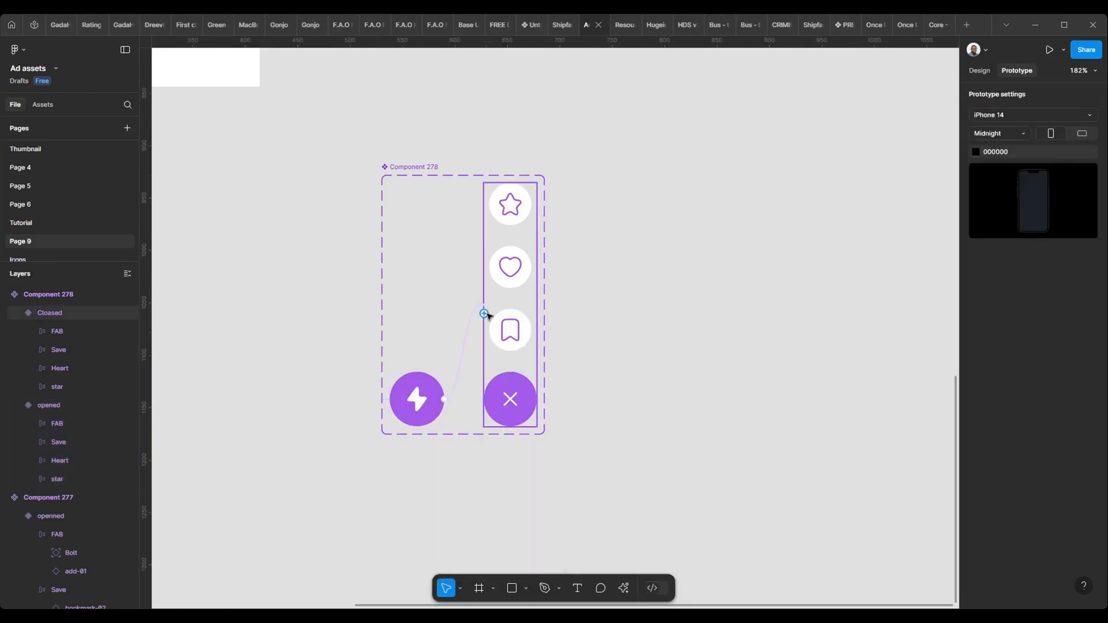
Step: Add an on-tap interaction changing the Cloased variant back to opened, and return to the design settings
left_click(484, 311)
left_click(417, 393)
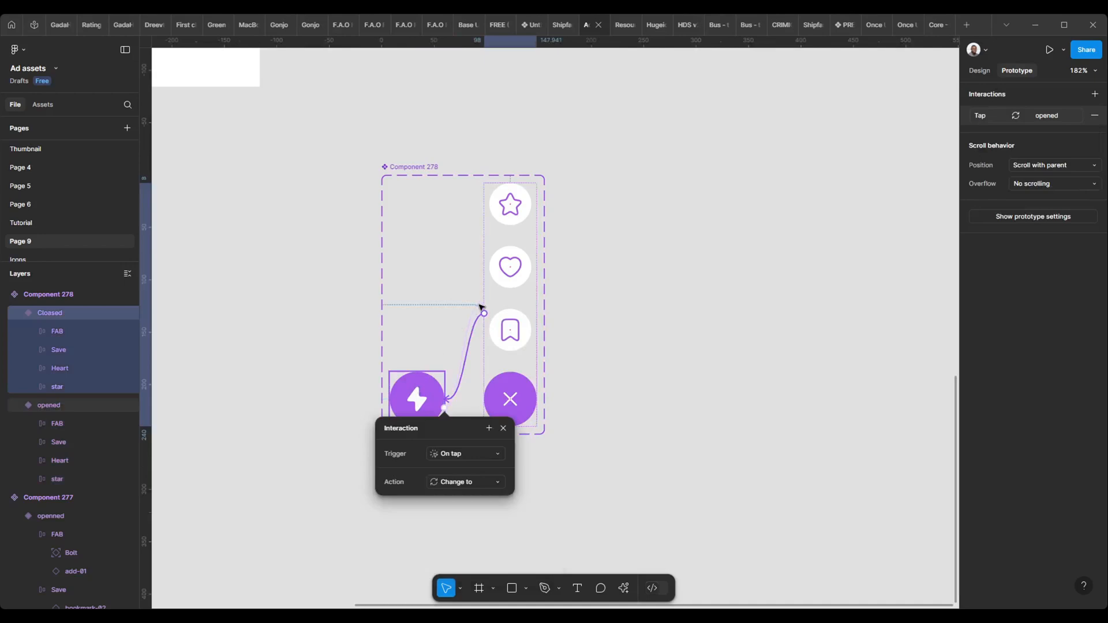
left_click(661, 397)
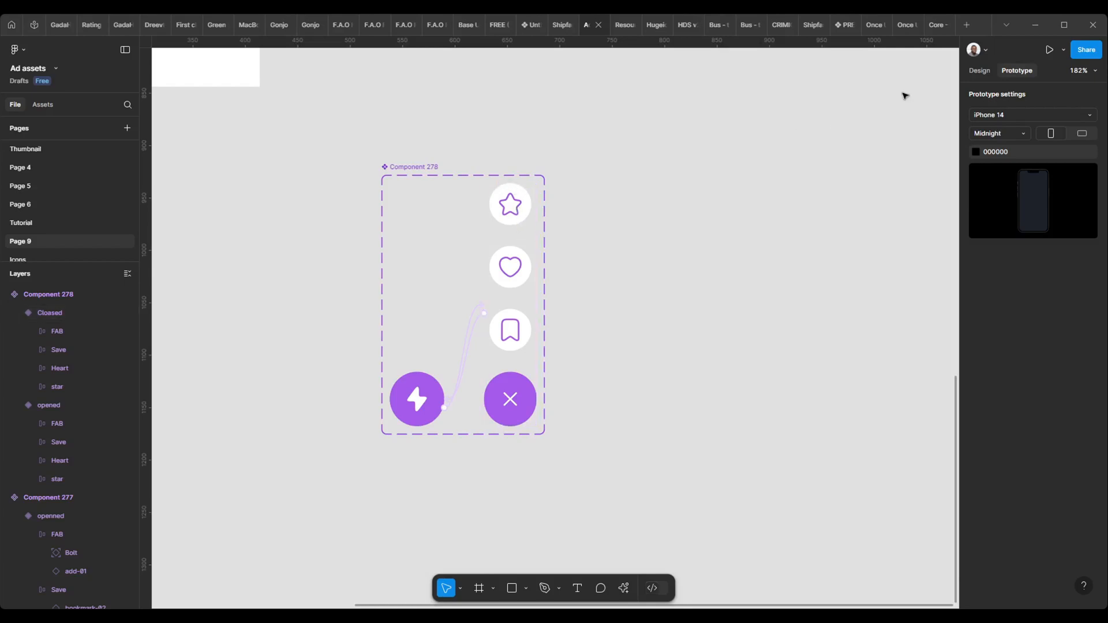
left_click(971, 74)
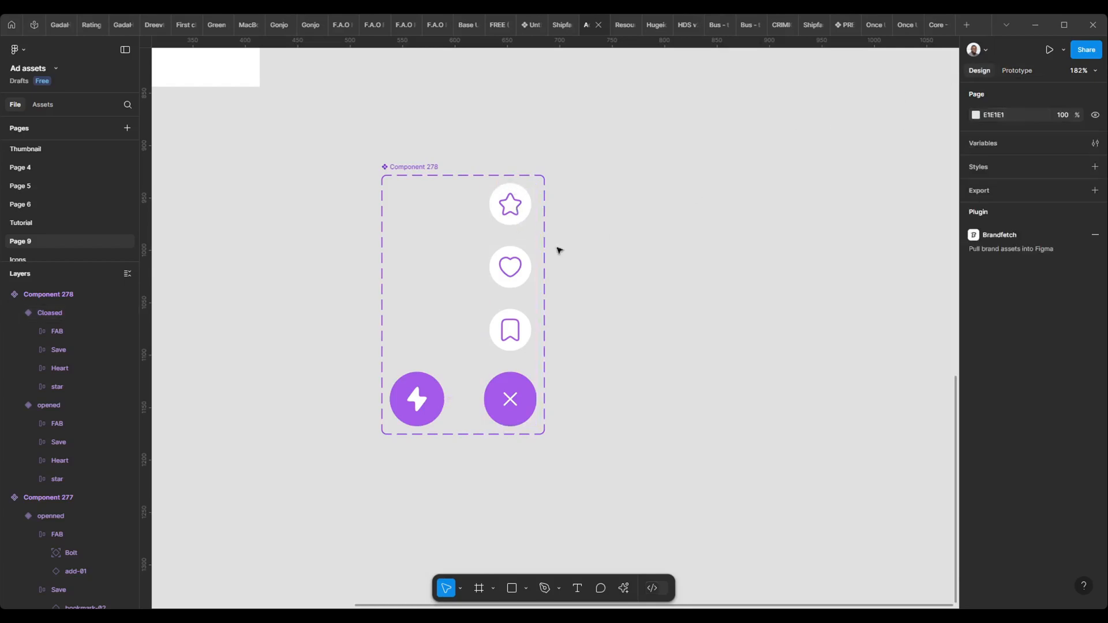
left_click(511, 195)
left_click_drag(512, 184, 506, 372)
scroll(640, 395, "down", 5)
left_click(619, 401)
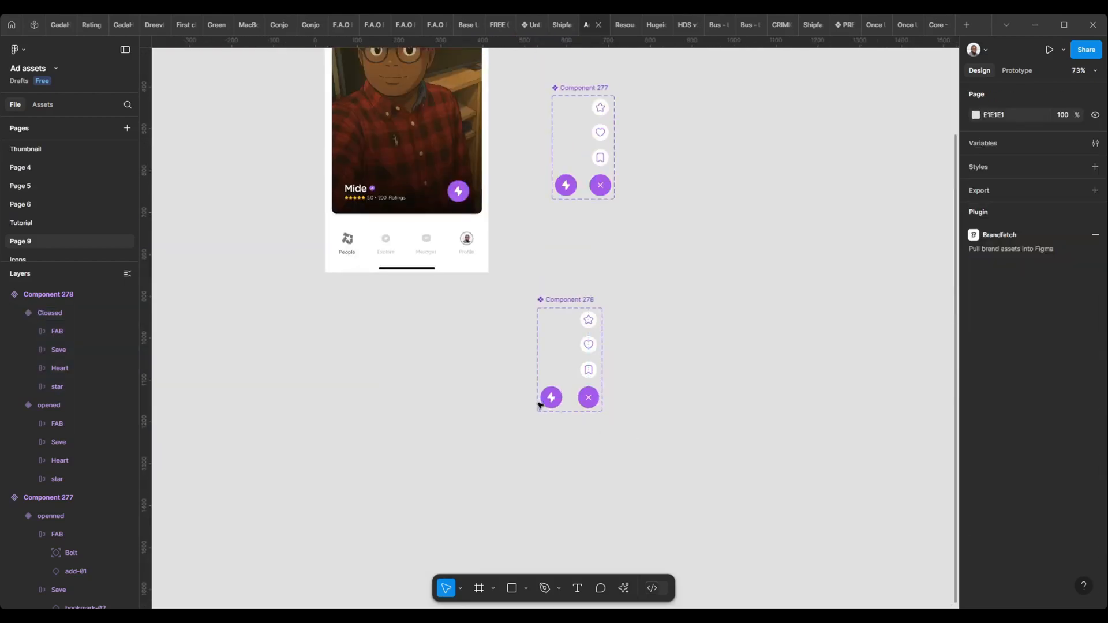
Step: Copy the opened variant of Component 278 and duplicate the iPhone screen beside the original
left_click(550, 408)
scroll(549, 421, "up", 5)
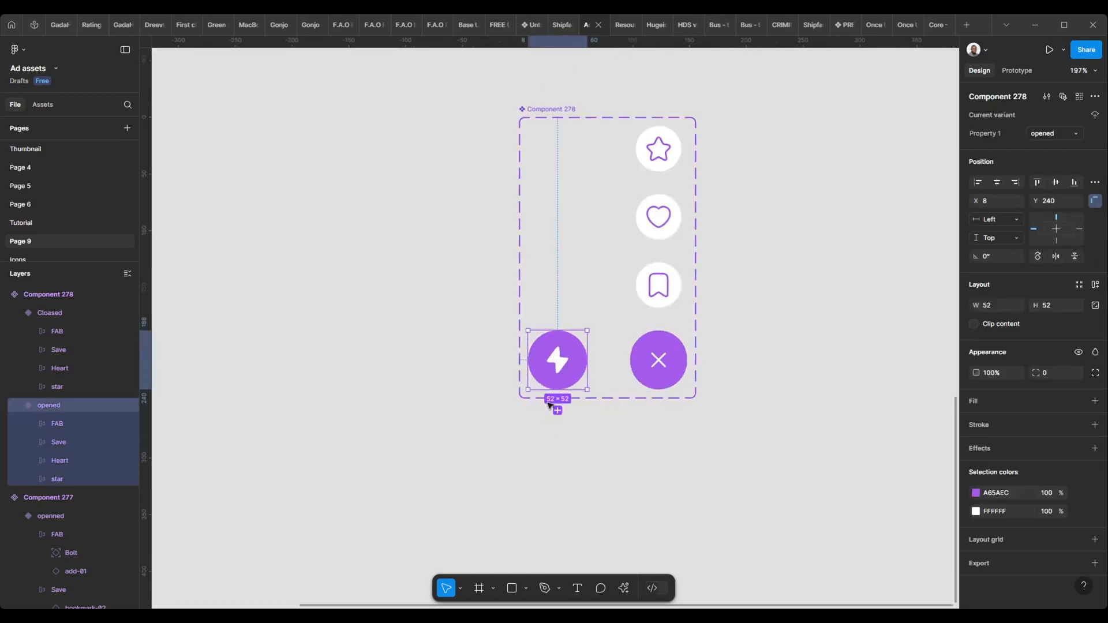
scroll(643, 417, "down", 5)
scroll(532, 310, "up", 5)
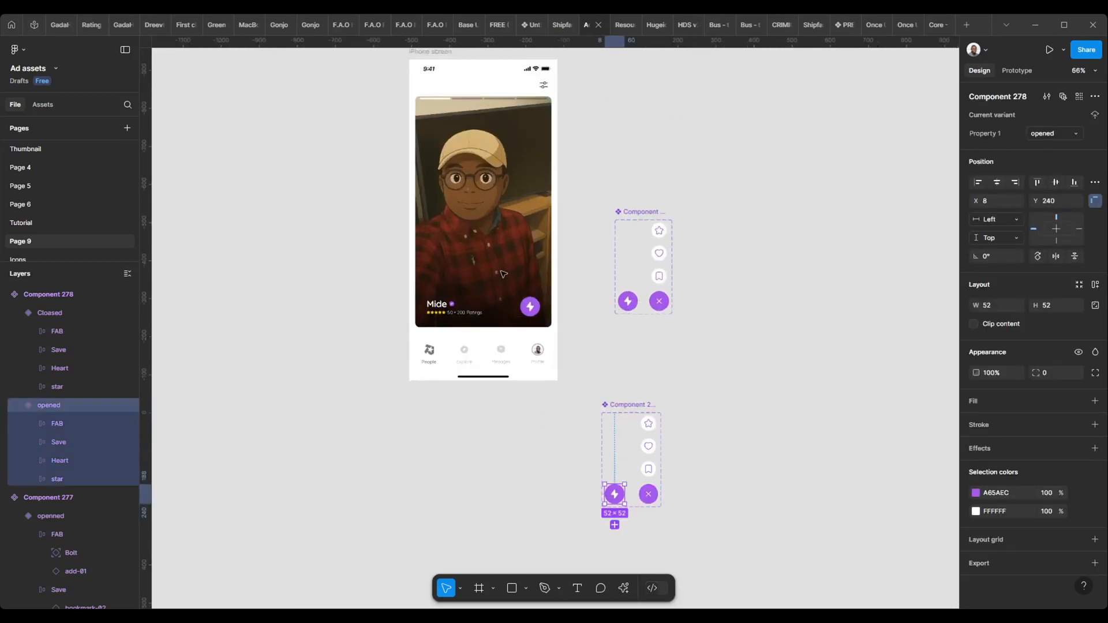
left_click(532, 310)
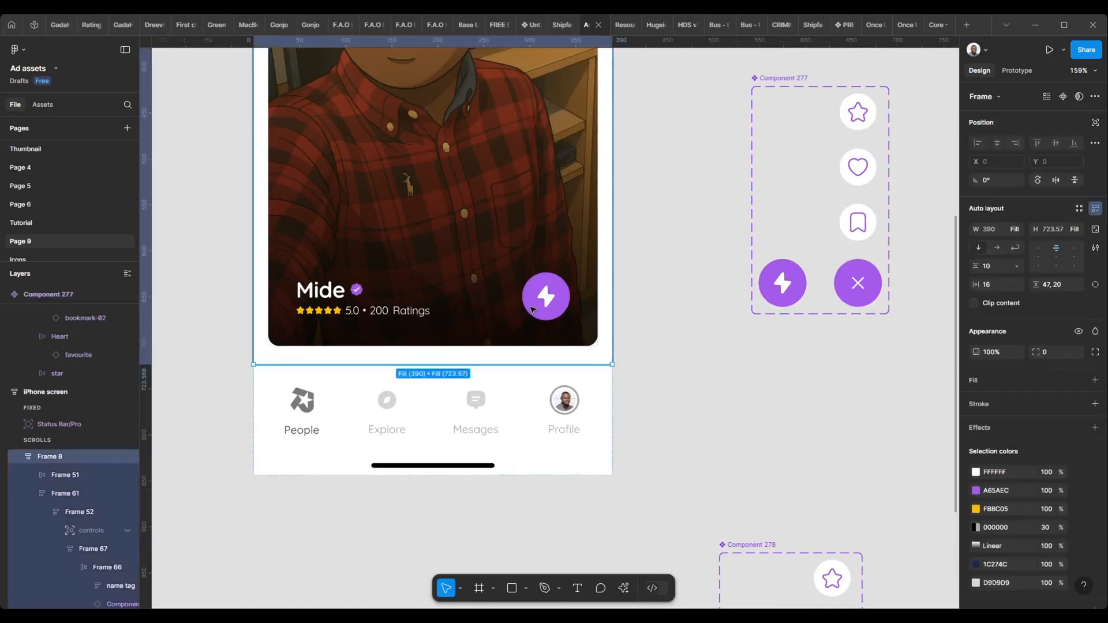
scroll(557, 401, "down", 4)
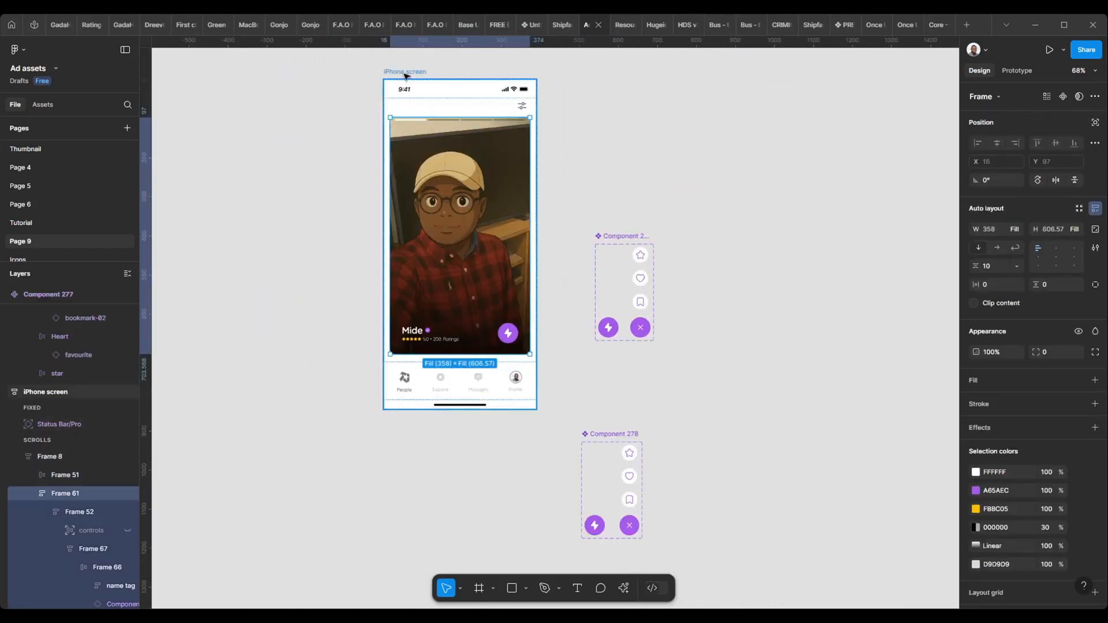
left_click_drag(405, 73, 216, 92)
Step: Replace the nested bolt button in the original iPhone screen with the copied opened variant of Component 278
double_click(506, 337)
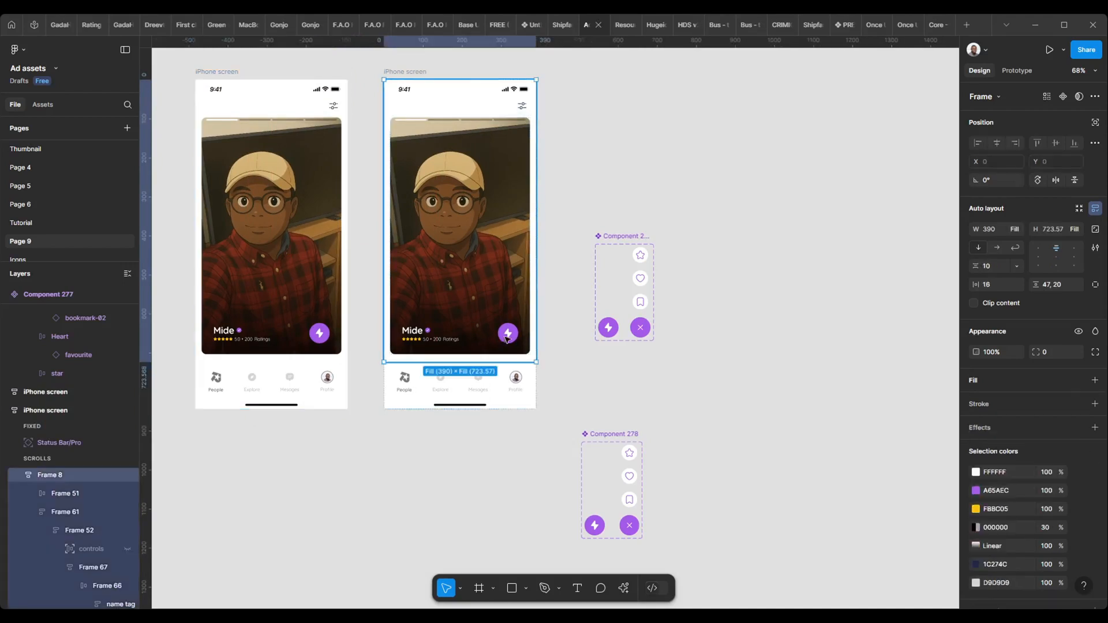
double_click(507, 337)
double_click(506, 336)
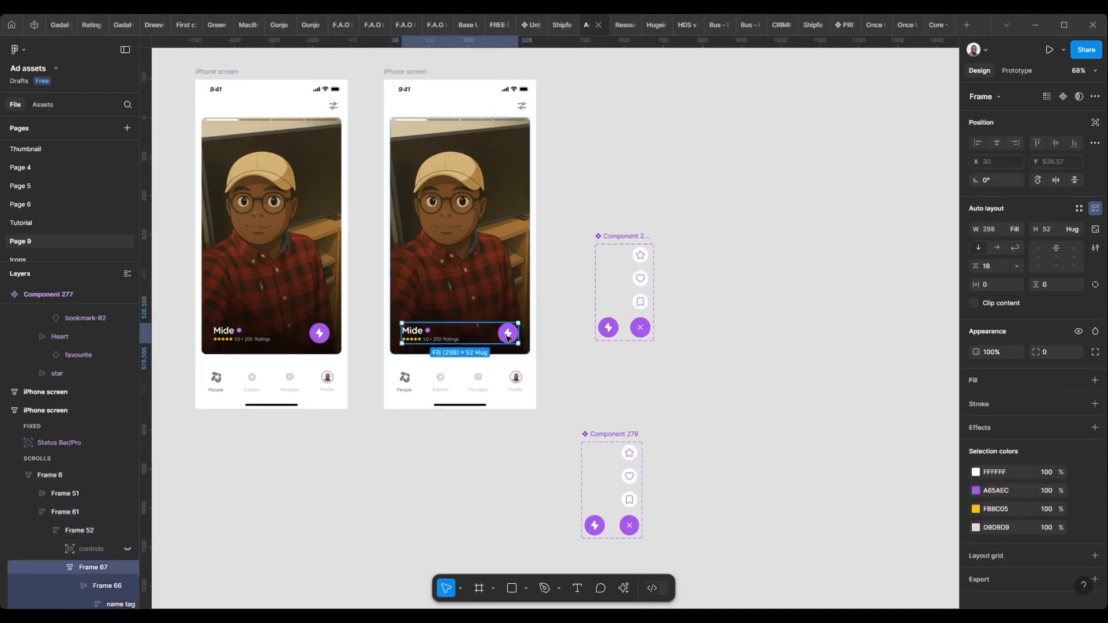
double_click(507, 337)
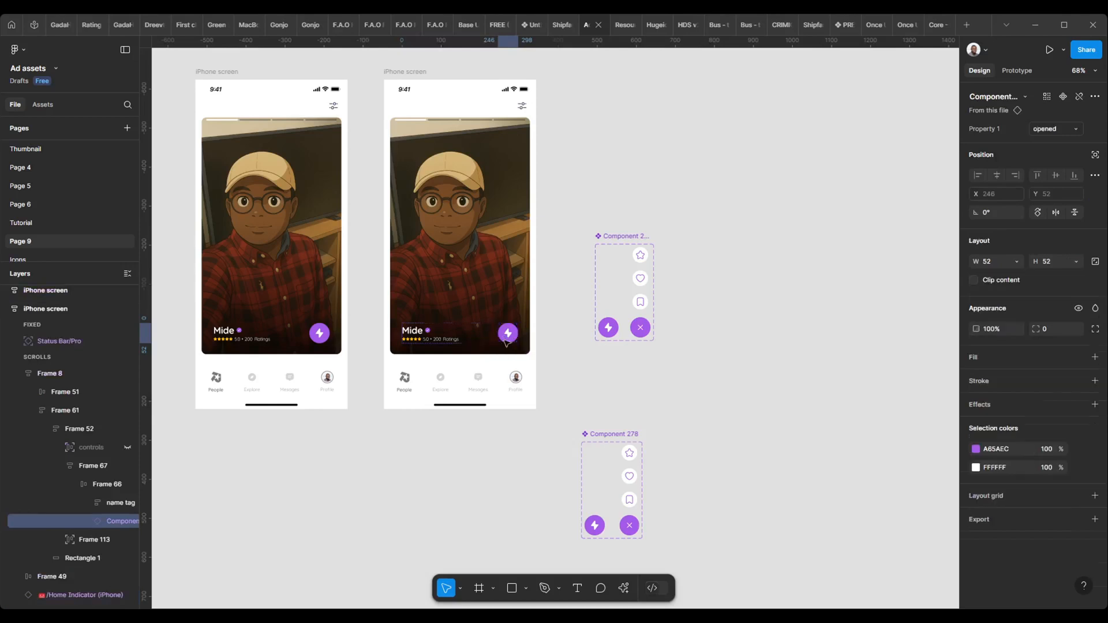
Step: Preview the original iPhone screen and toggle its floating action menu to test the new component's animation
key("shift+space")
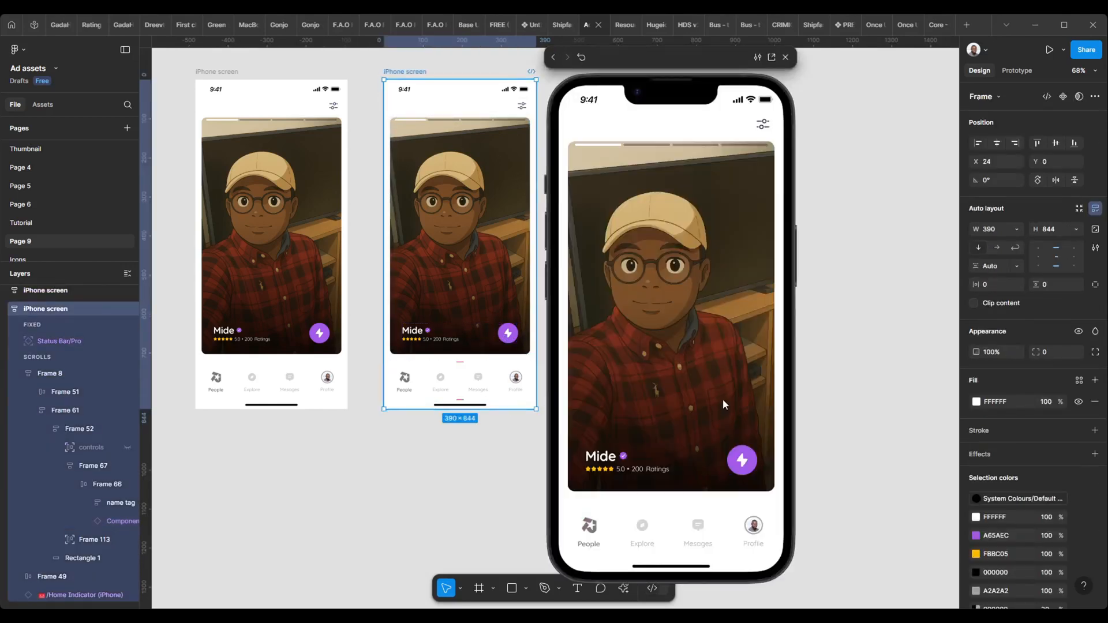
left_click(747, 463)
left_click(748, 464)
left_click(748, 463)
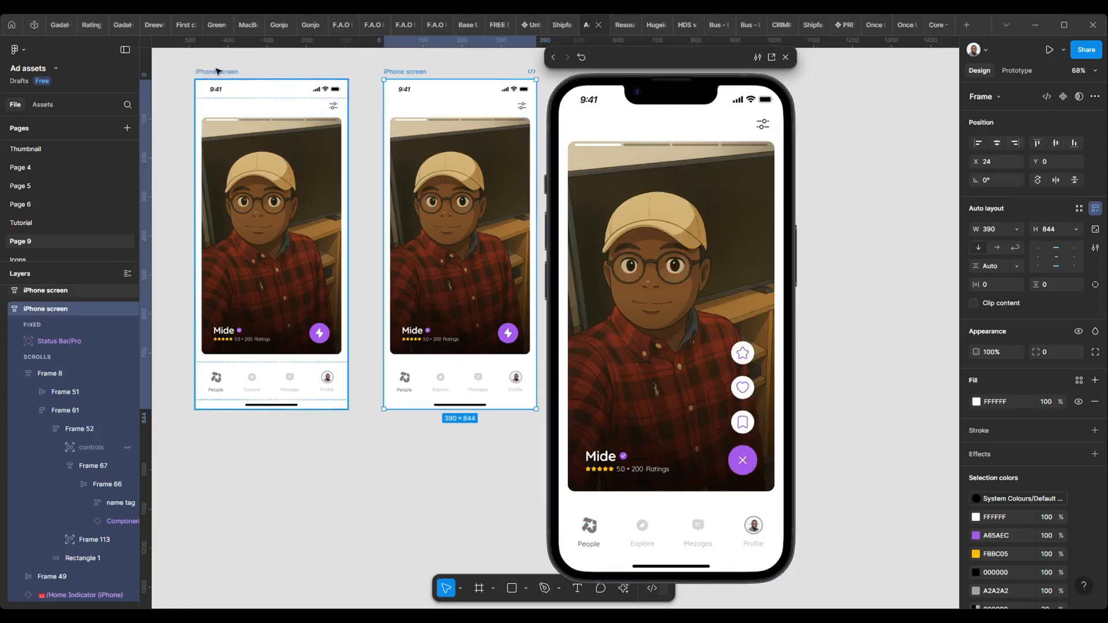
Step: Preview the duplicated iPhone screen and toggle its floating action menu for comparison
left_click(325, 94)
left_click(742, 463)
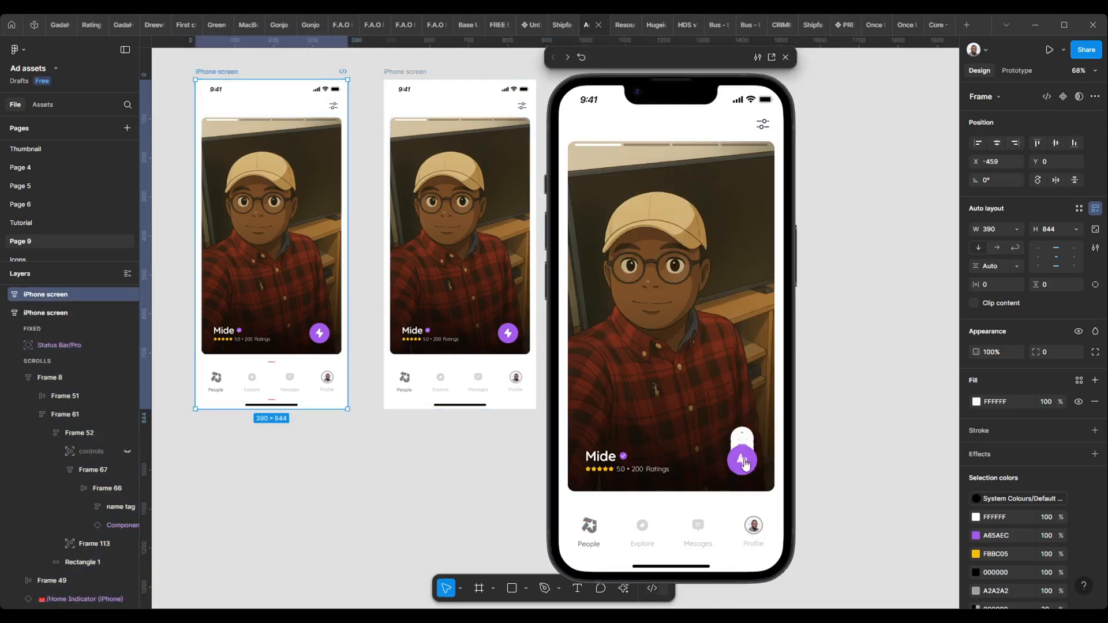
left_click(743, 462)
left_click(745, 463)
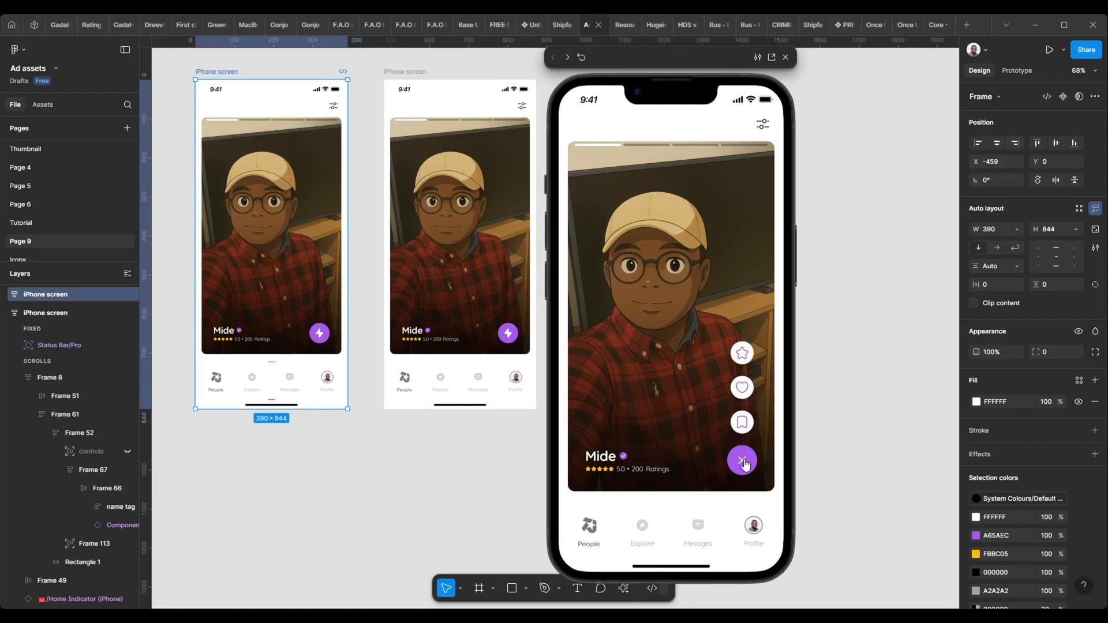
left_click(744, 463)
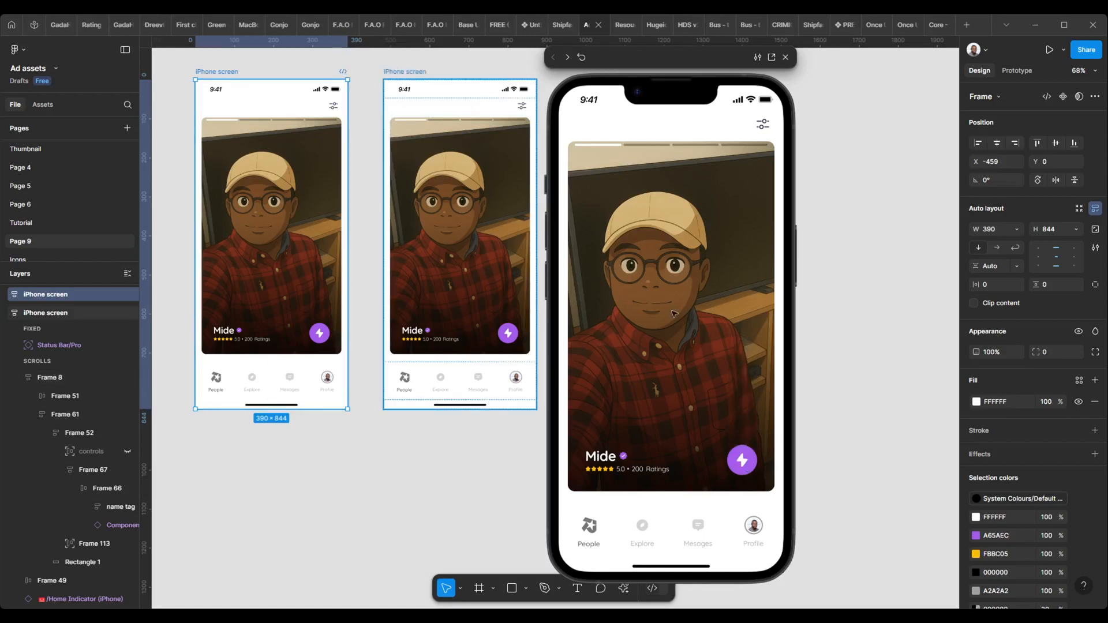
Step: Test the original iPhone screen's floating action menu again and close the preview
left_click(742, 460)
left_click(741, 459)
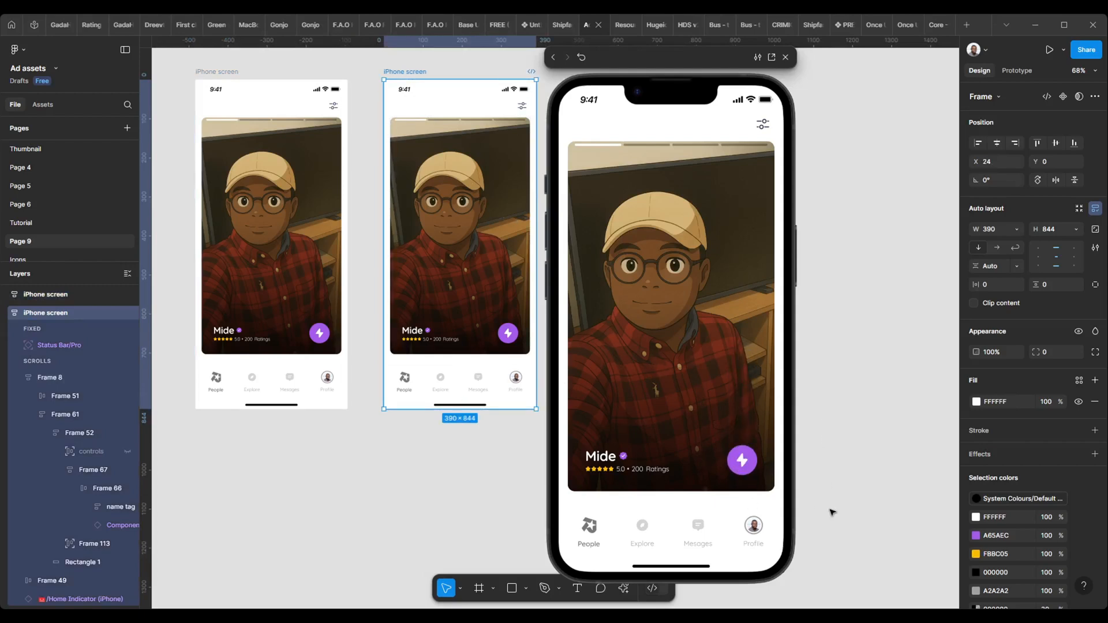
left_click(742, 460)
left_click(742, 460)
left_click(787, 58)
Step: Move Component 278 beside Component 277, to X 786 and Y 422
scroll(549, 306, "down", 3)
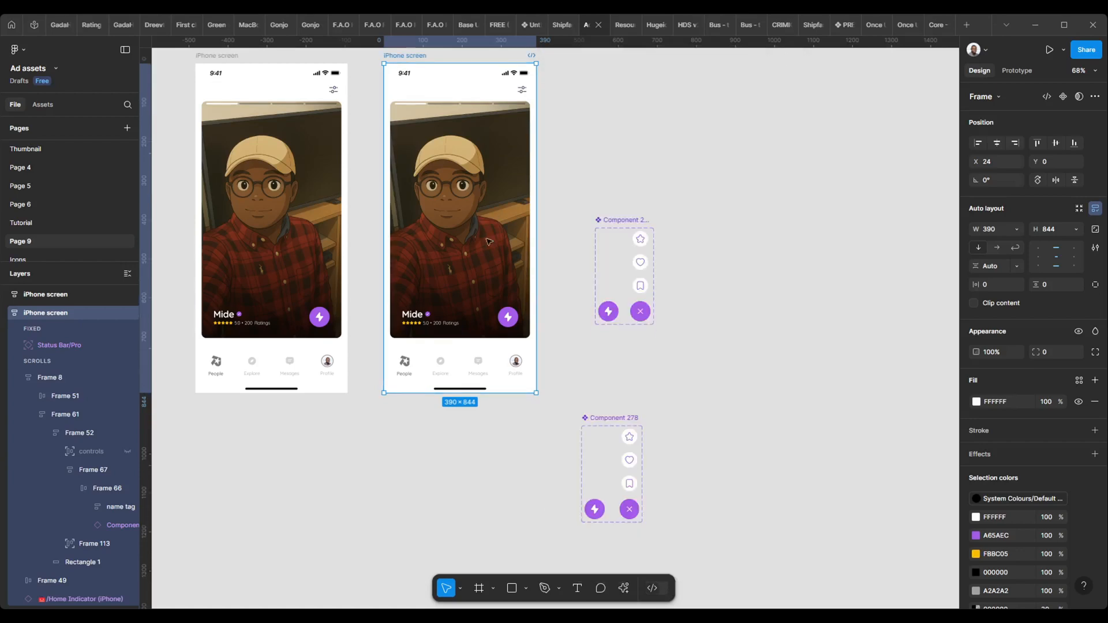
left_click_drag(574, 352, 648, 208)
left_click_drag(742, 283, 690, 286)
scroll(507, 294, "up", 1)
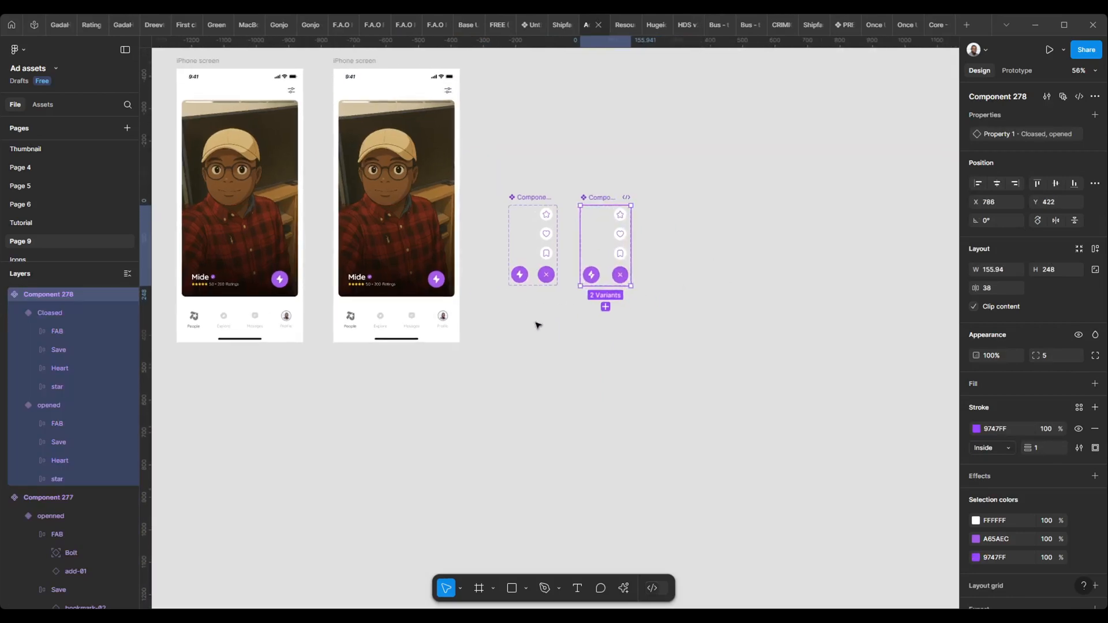
left_click_drag(556, 354, 564, 304)
left_click_drag(515, 205, 515, 226)
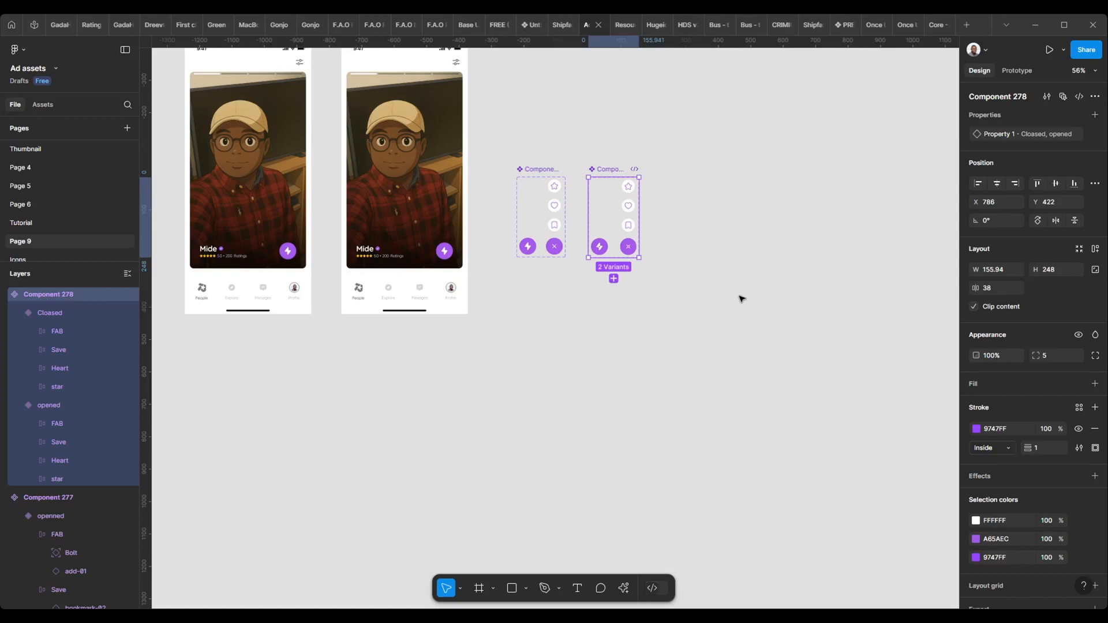